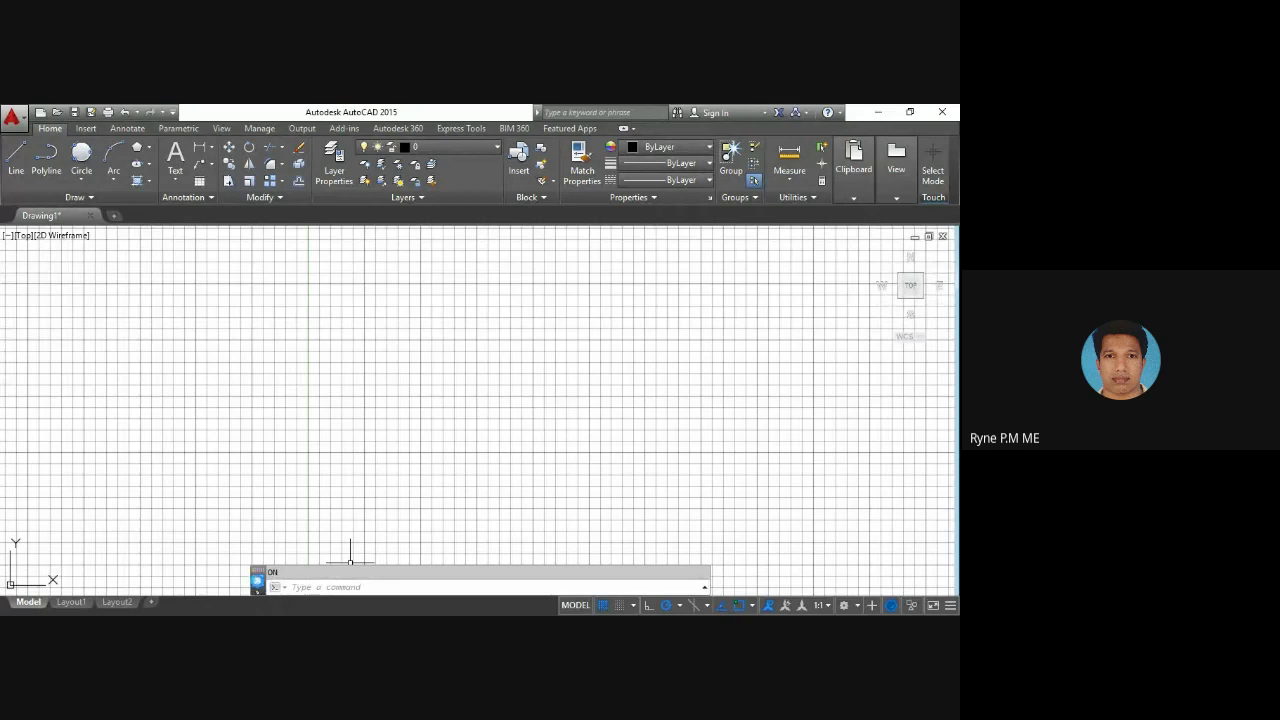
Step: Close the command line window and display it again
click(257, 584)
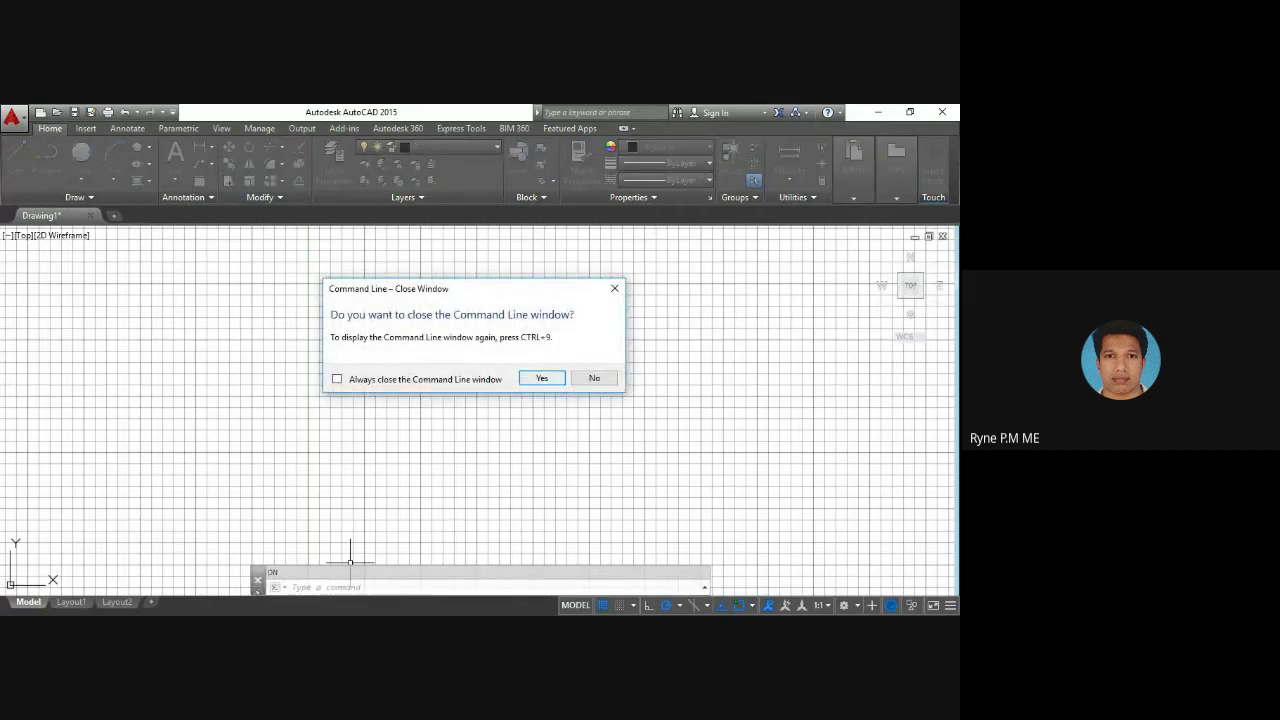
click(560, 379)
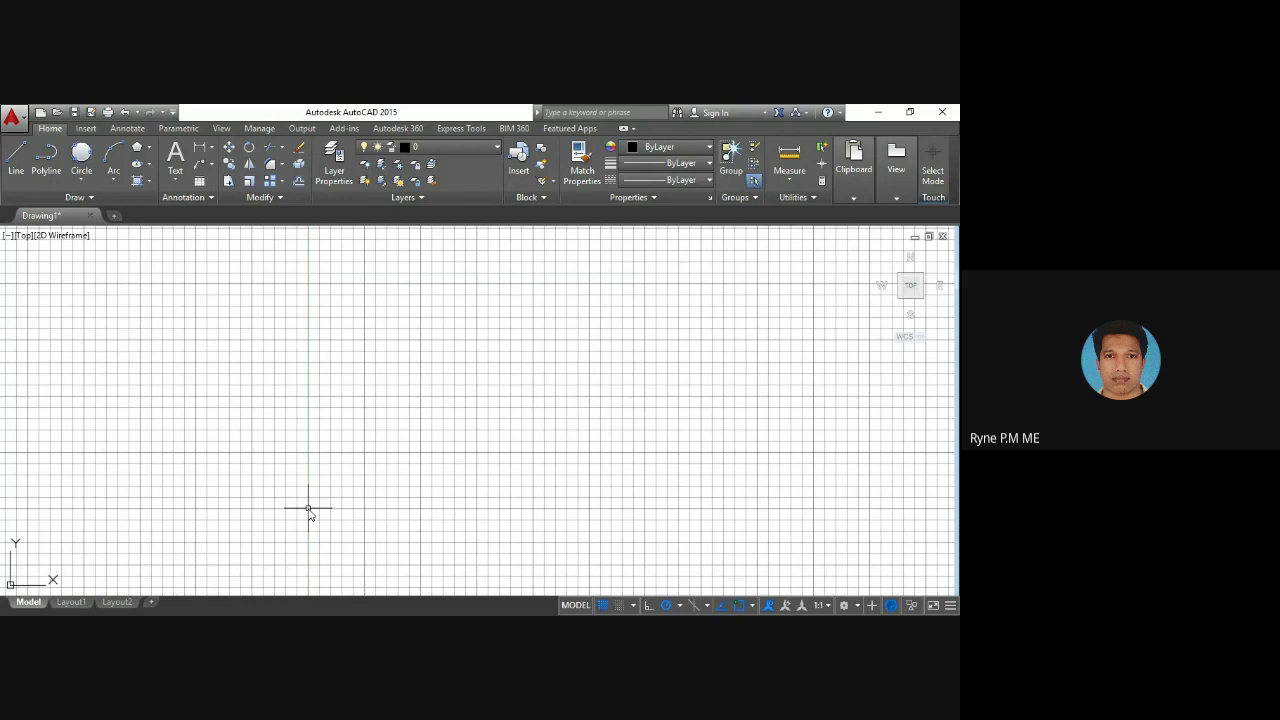
key(ctrl+9)
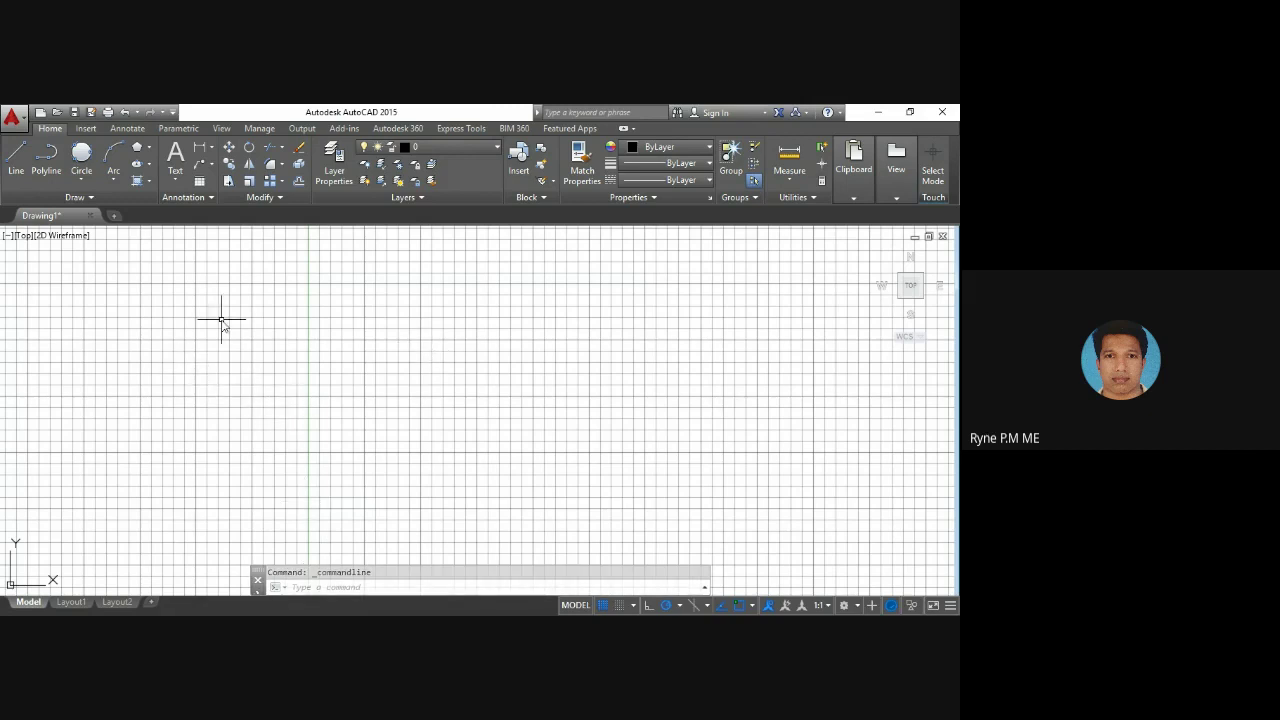
Step: Turn off the drawing grid with the GRID command's OFF option
click(308, 587)
text(gr)
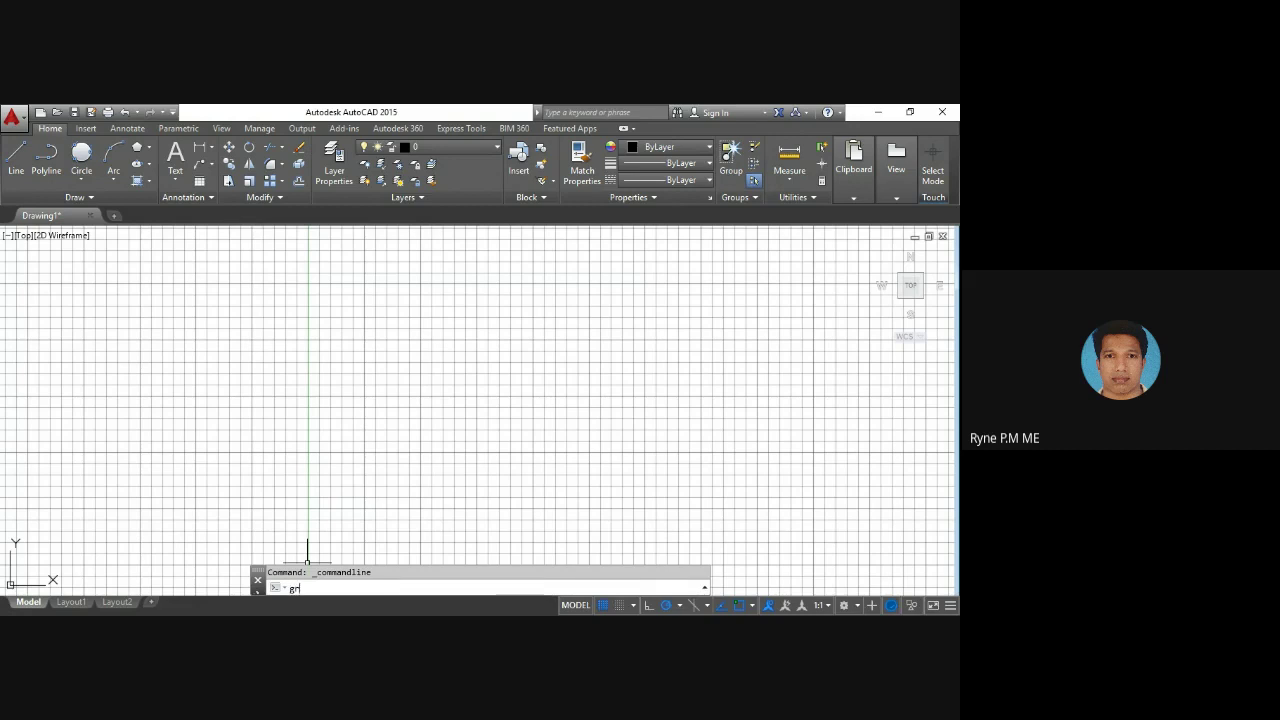
text(id)
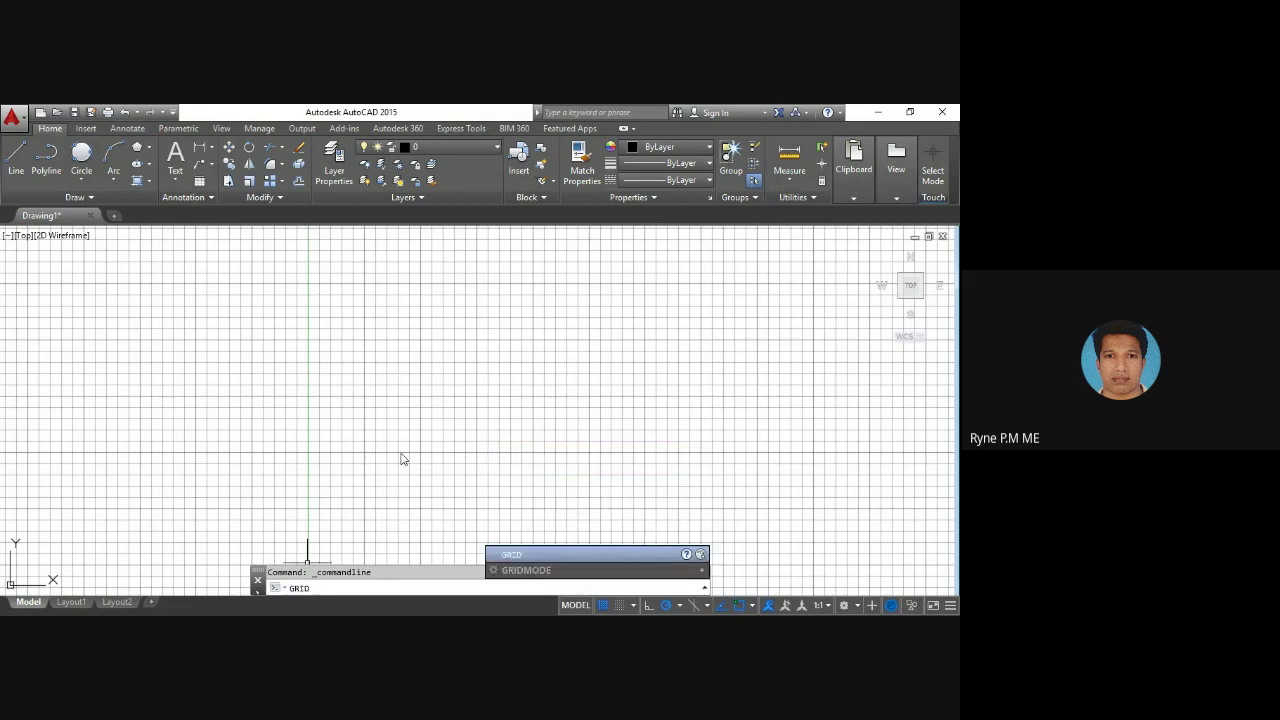
key(Return)
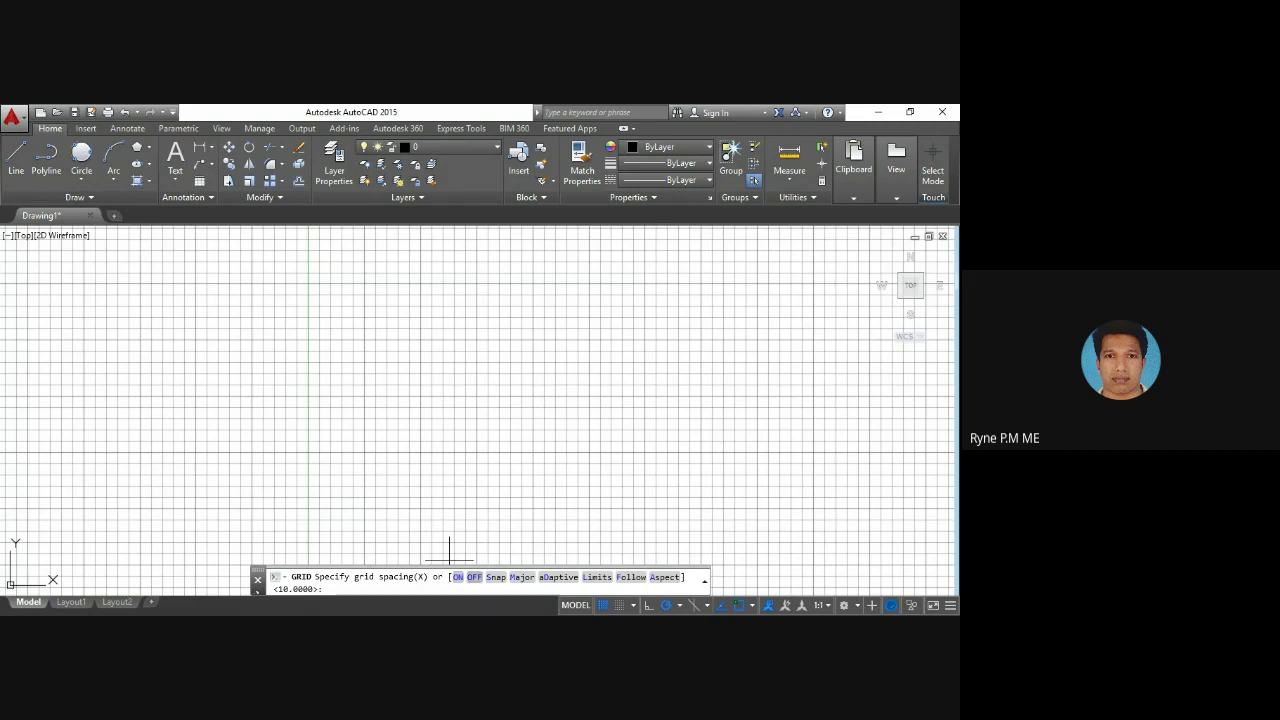
click(473, 577)
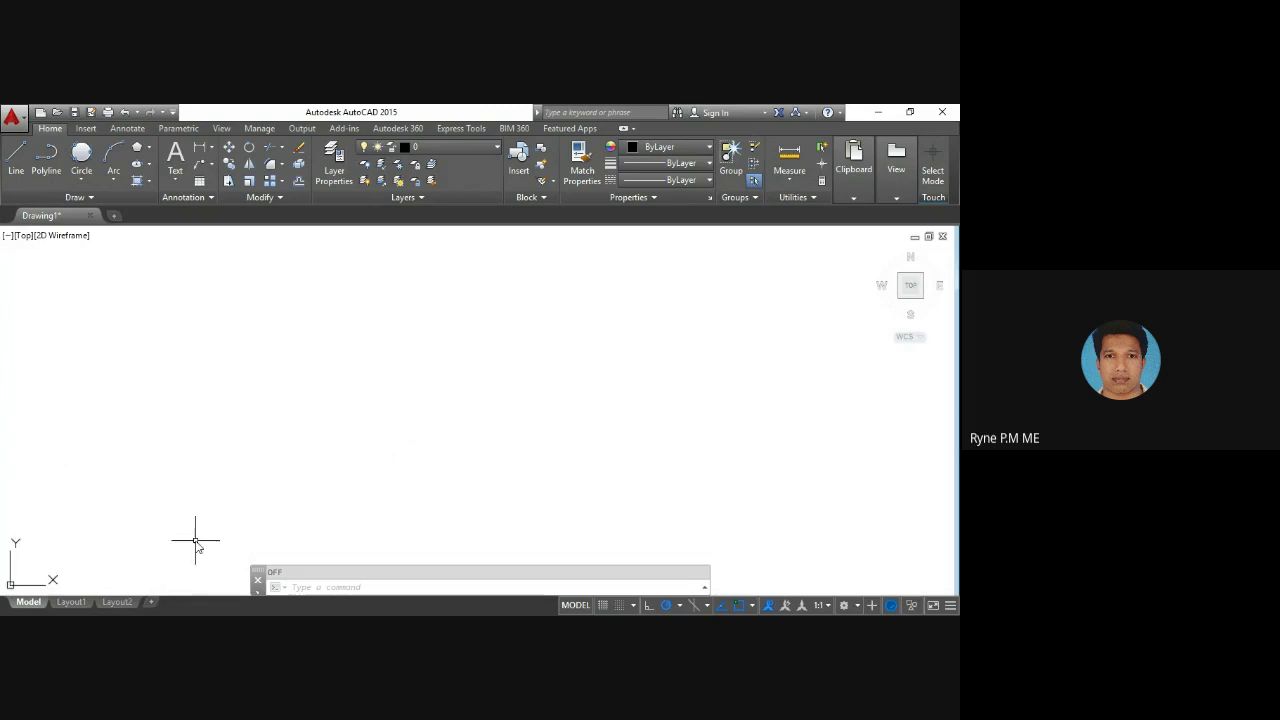
Step: Set the model space limits with the lower left corner at 0,0 and the upper right corner at 150,100
click(320, 586)
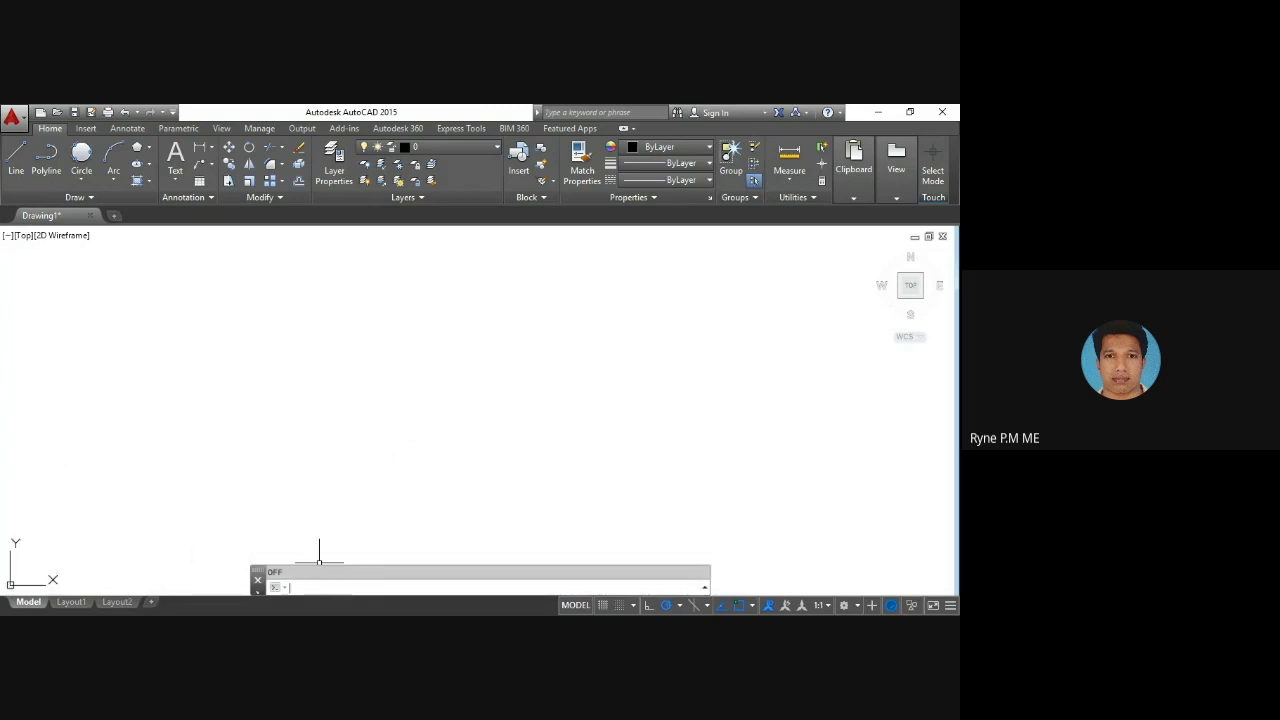
text(1i)
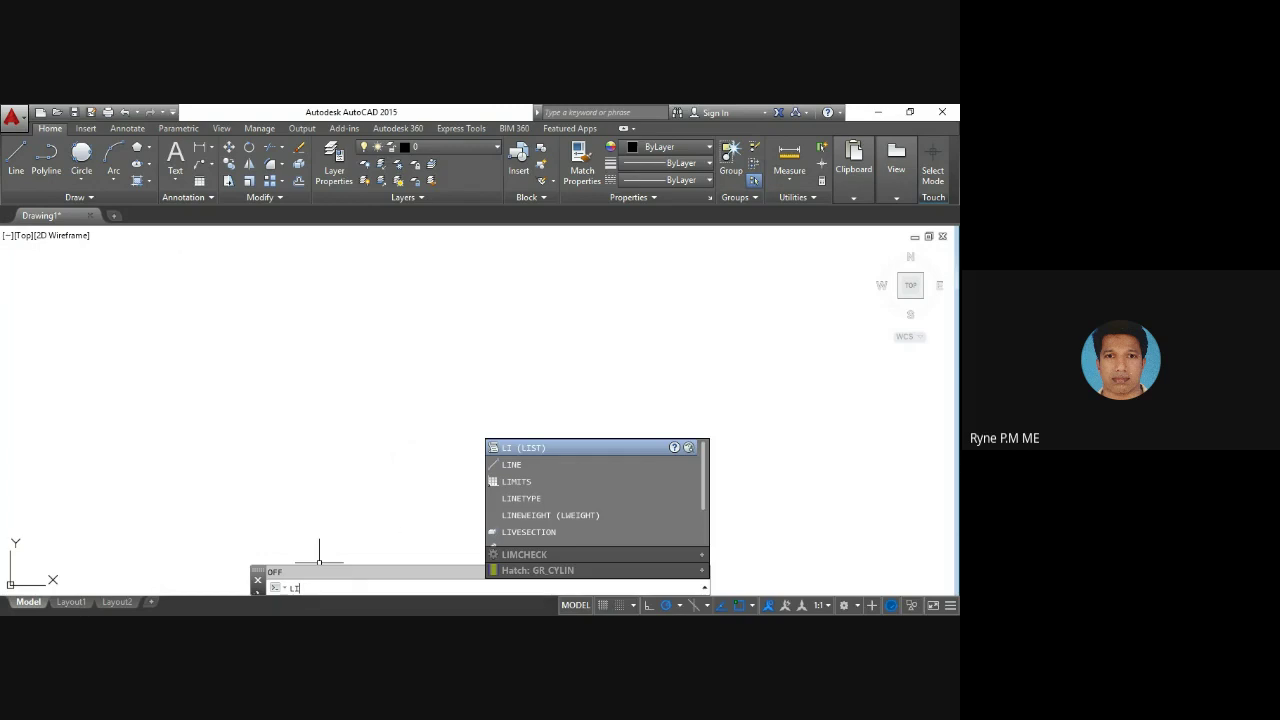
key(Down)
key(Down)
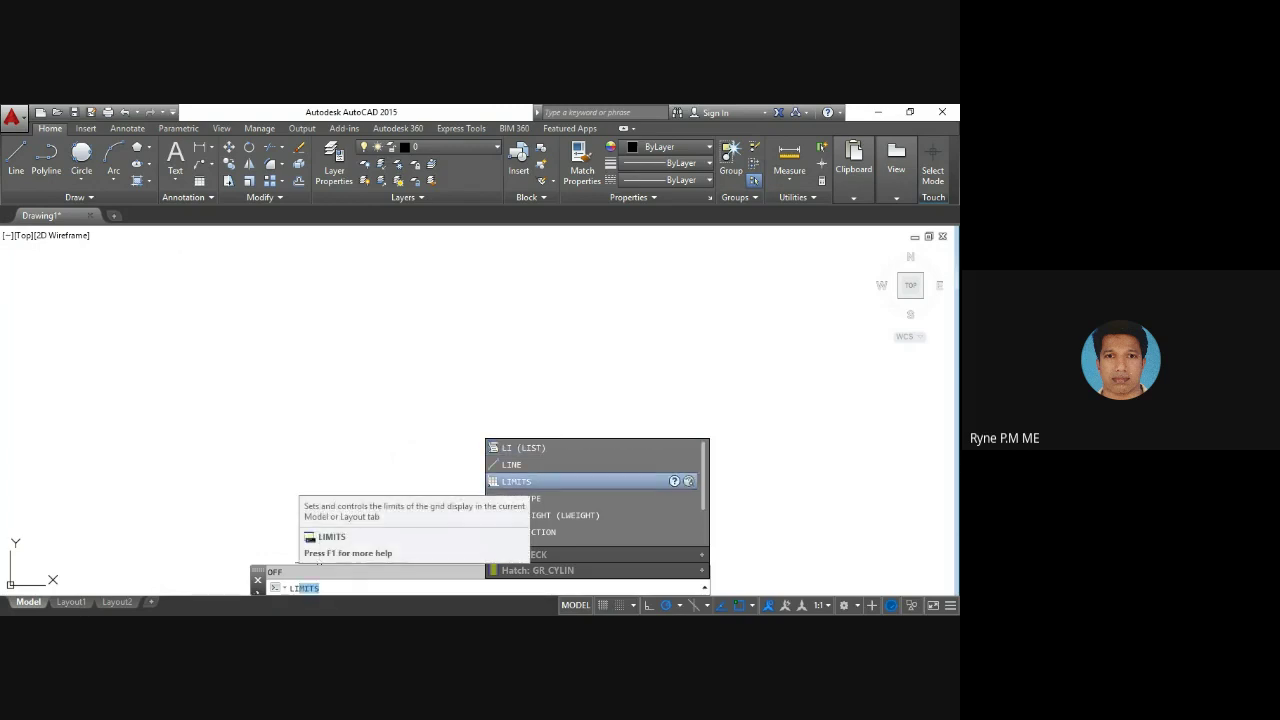
key(Return)
key(Return)
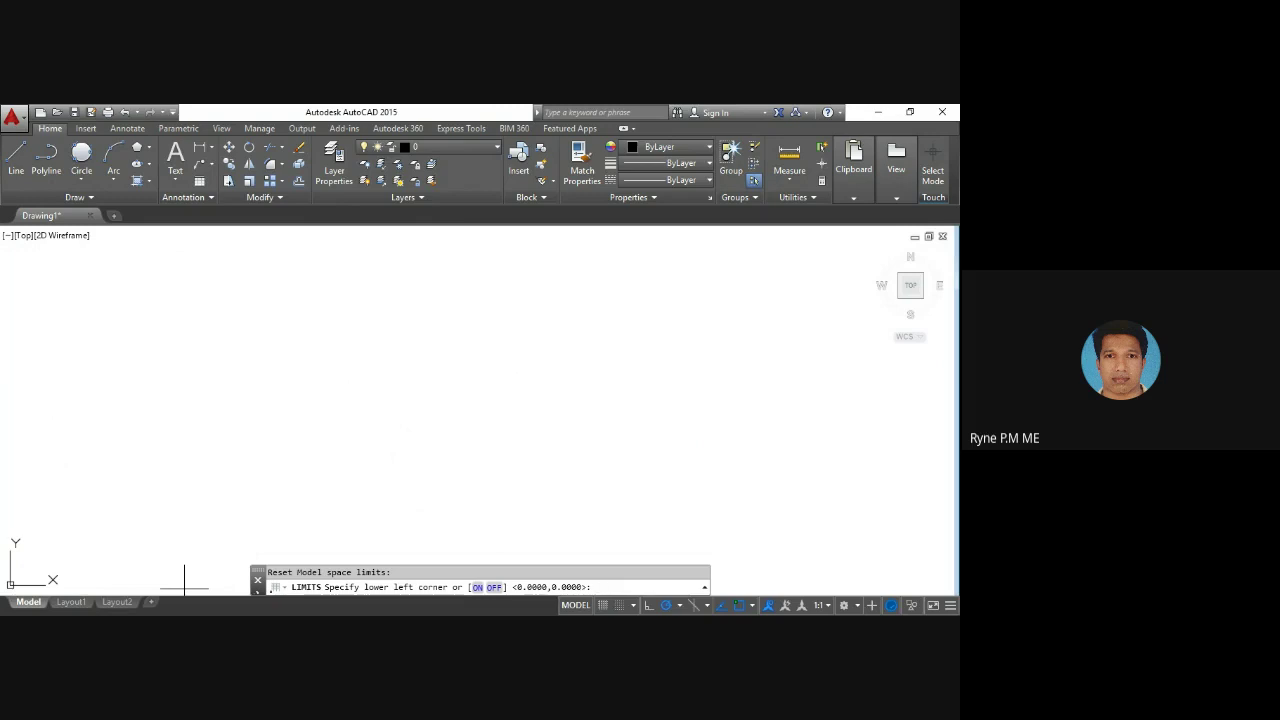
text(0,0)
key(Return)
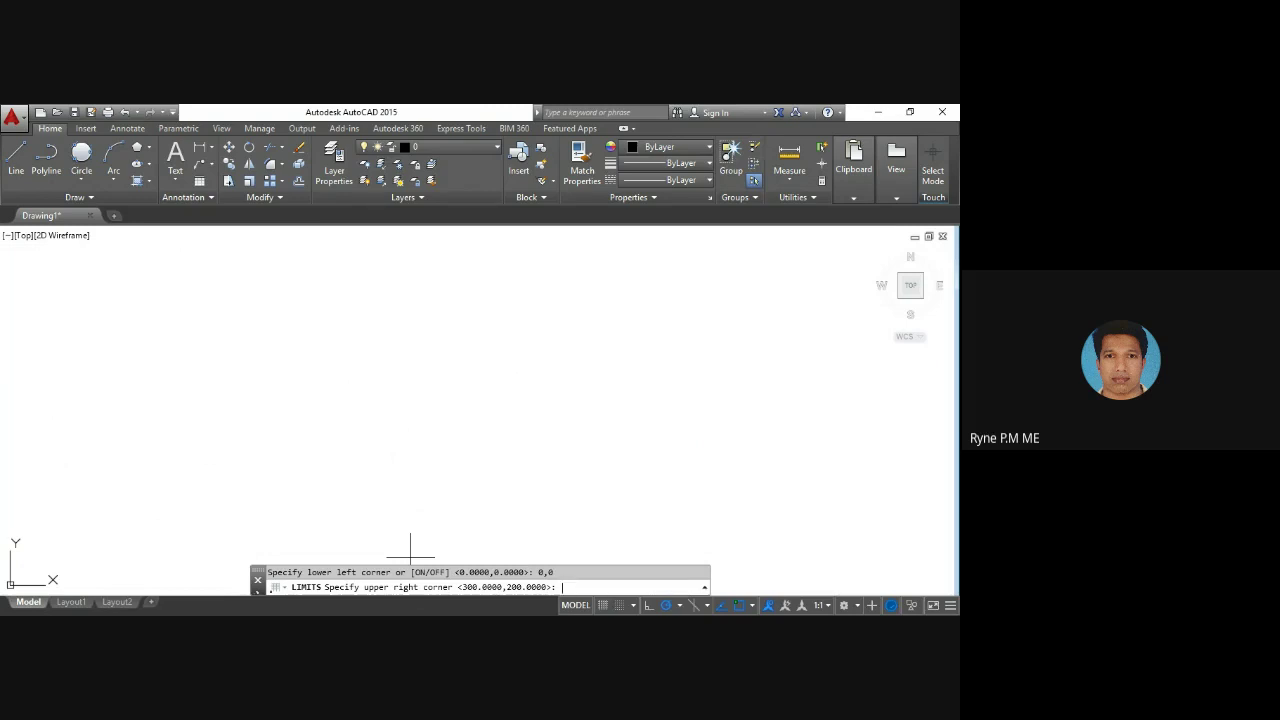
text(150)
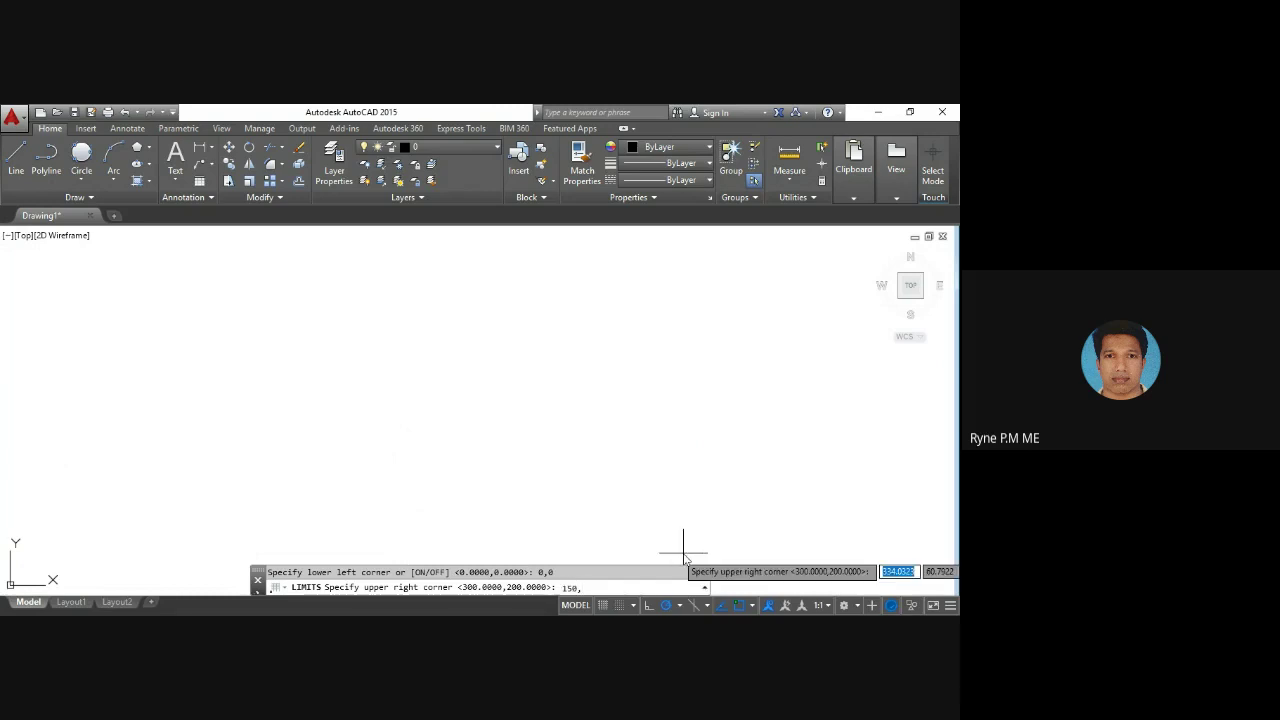
text(,100)
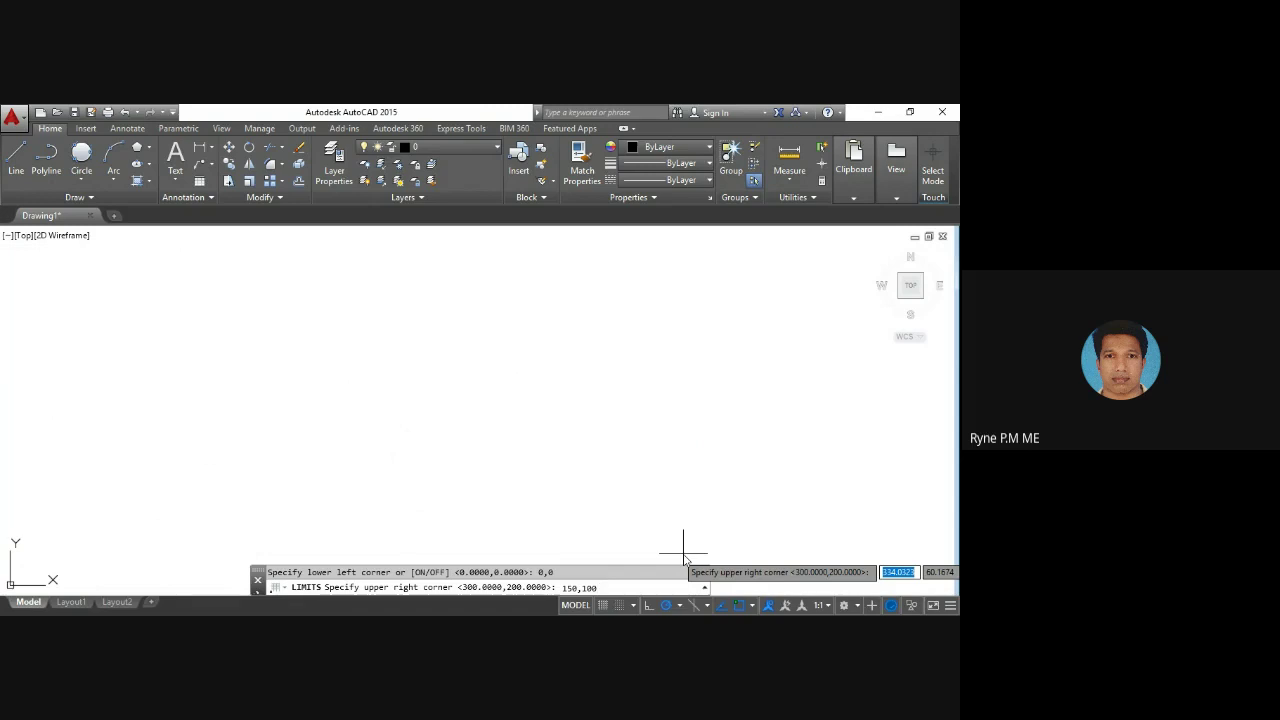
key(Return)
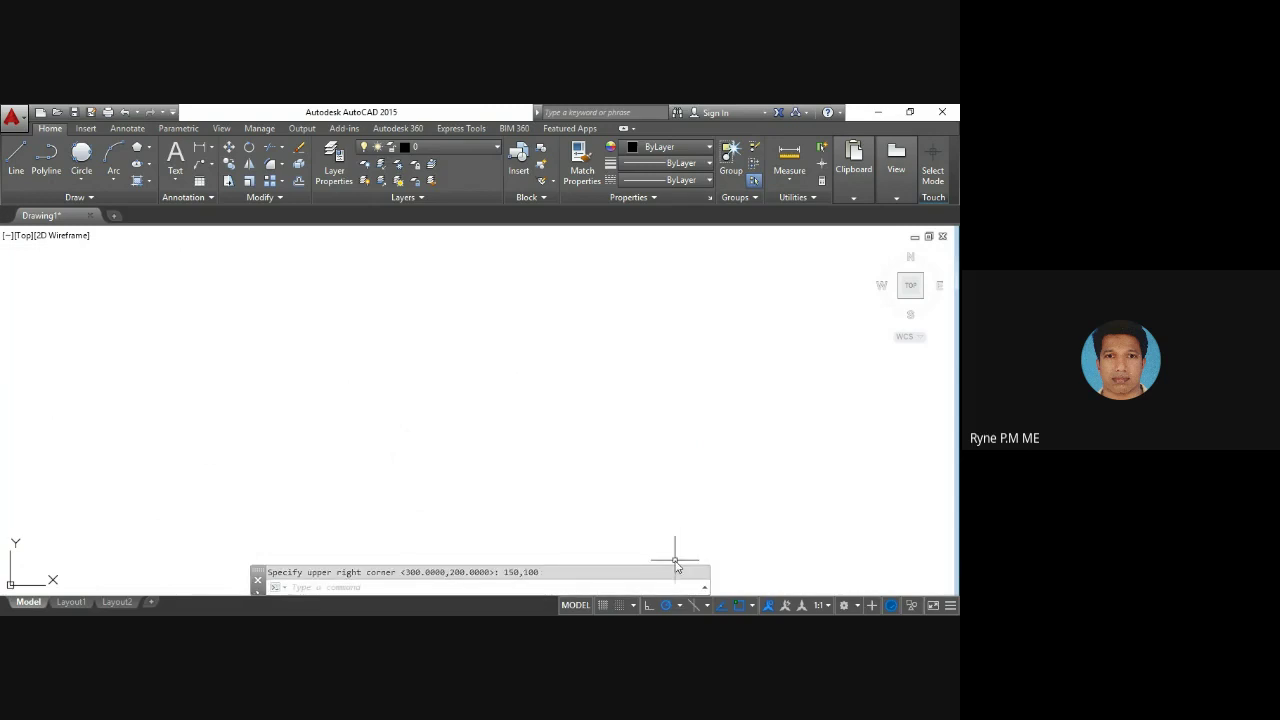
Step: Rerun the LIMITS command to check the stored corner coordinates, accepting the existing values
key(Return)
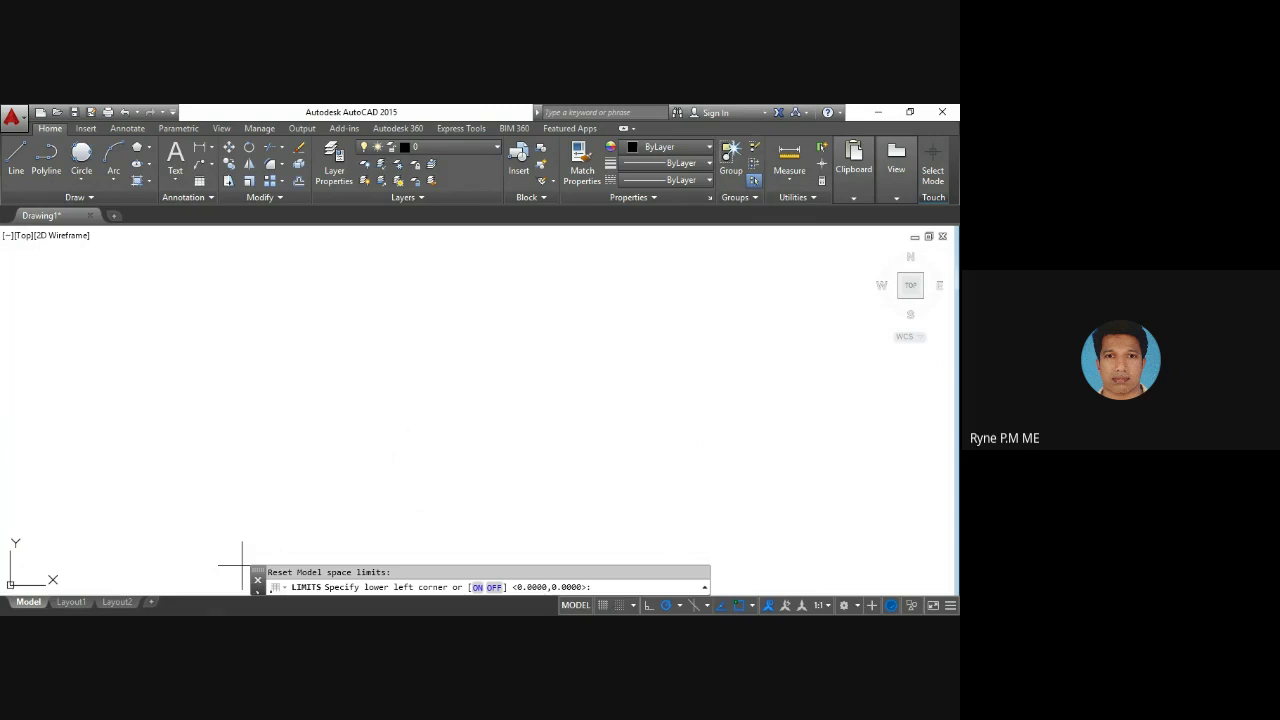
key(Return)
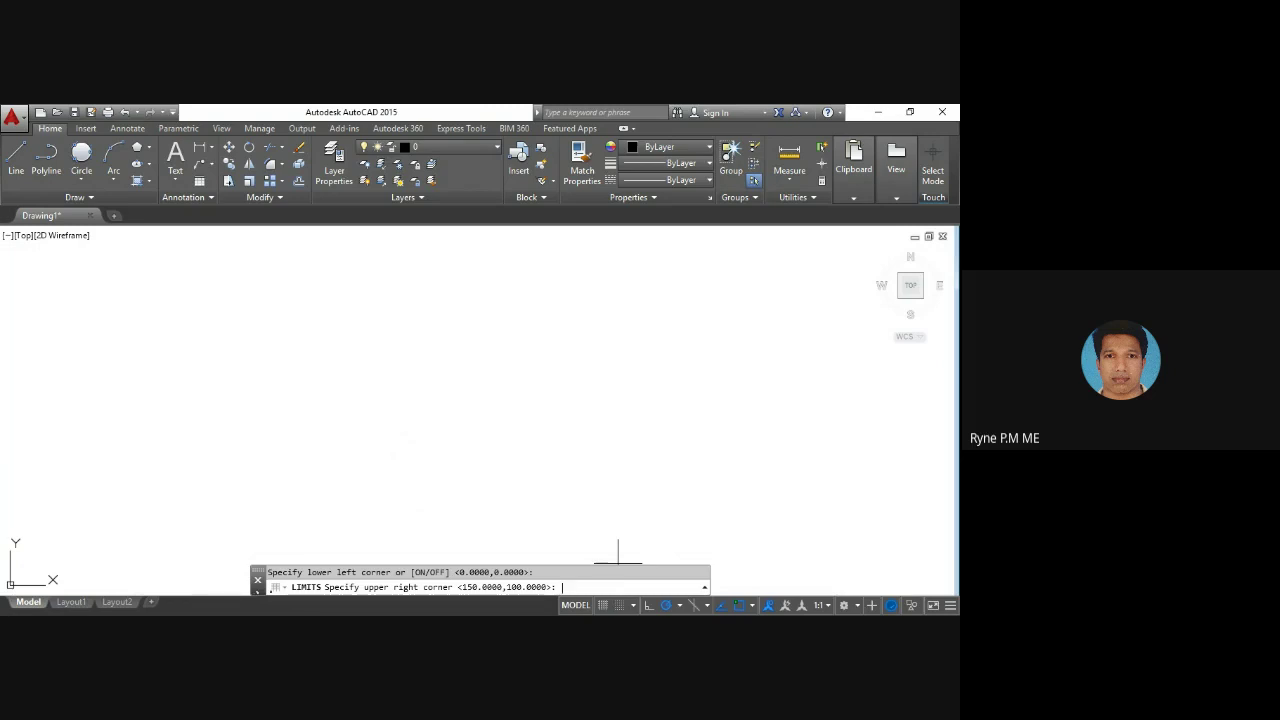
key(Return)
key(Return)
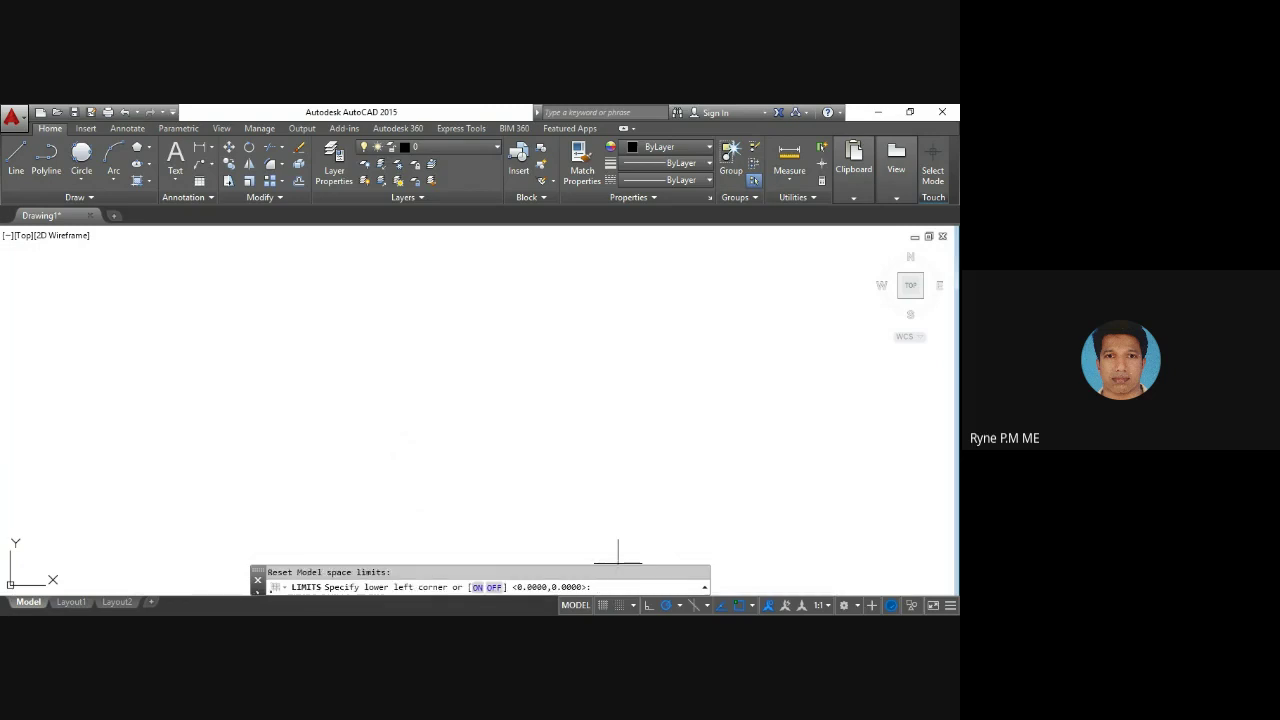
key(Return)
key(Return)
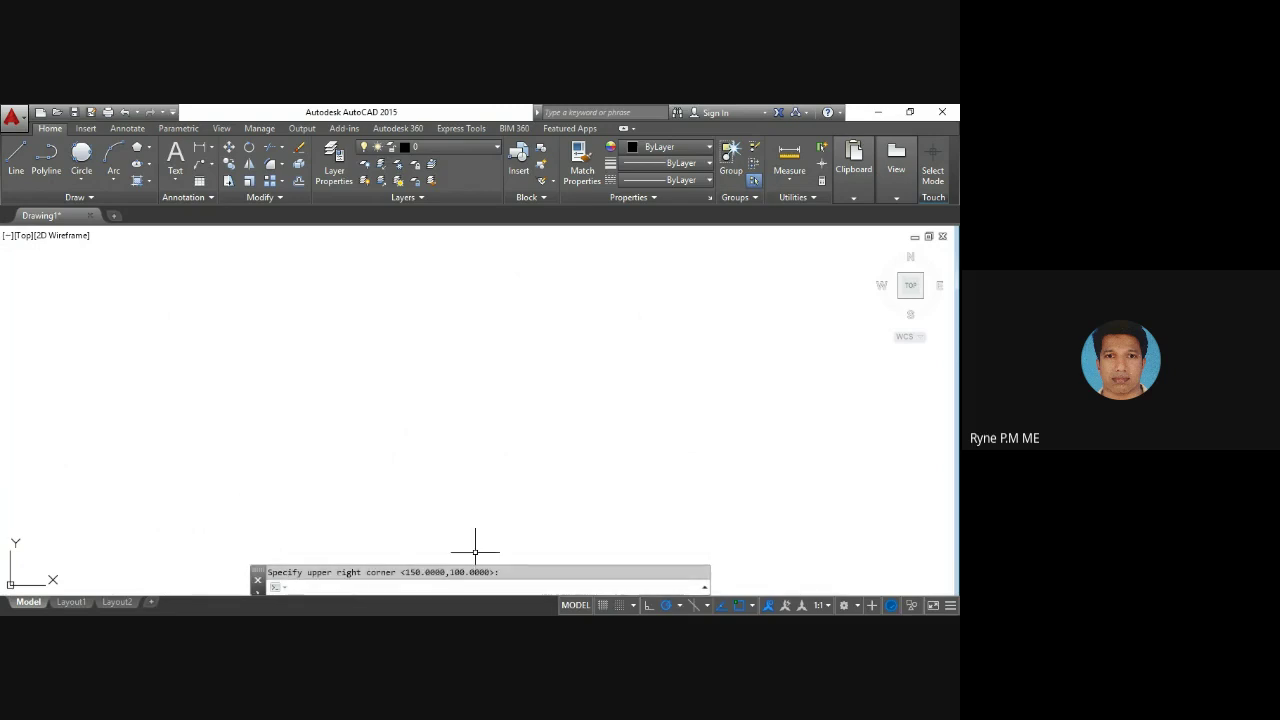
Step: Zoom the drawing with the All option to fit the drawing limits
text(zoom)
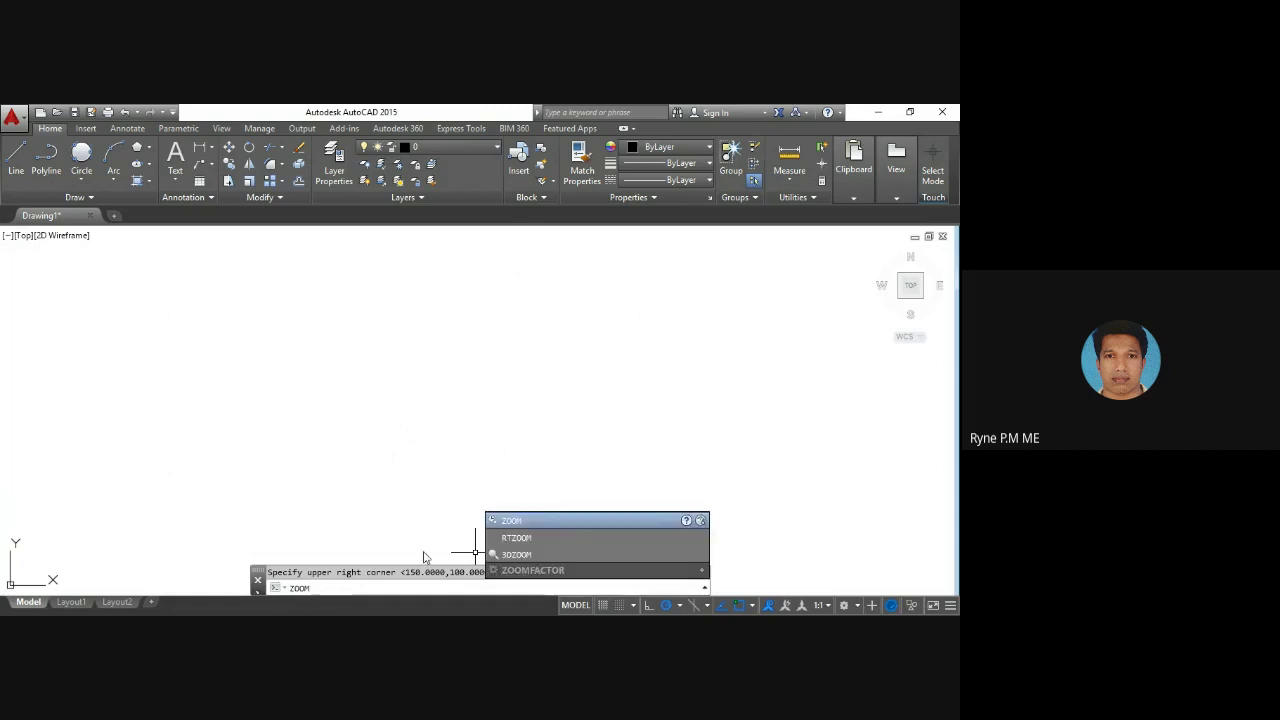
key(Return)
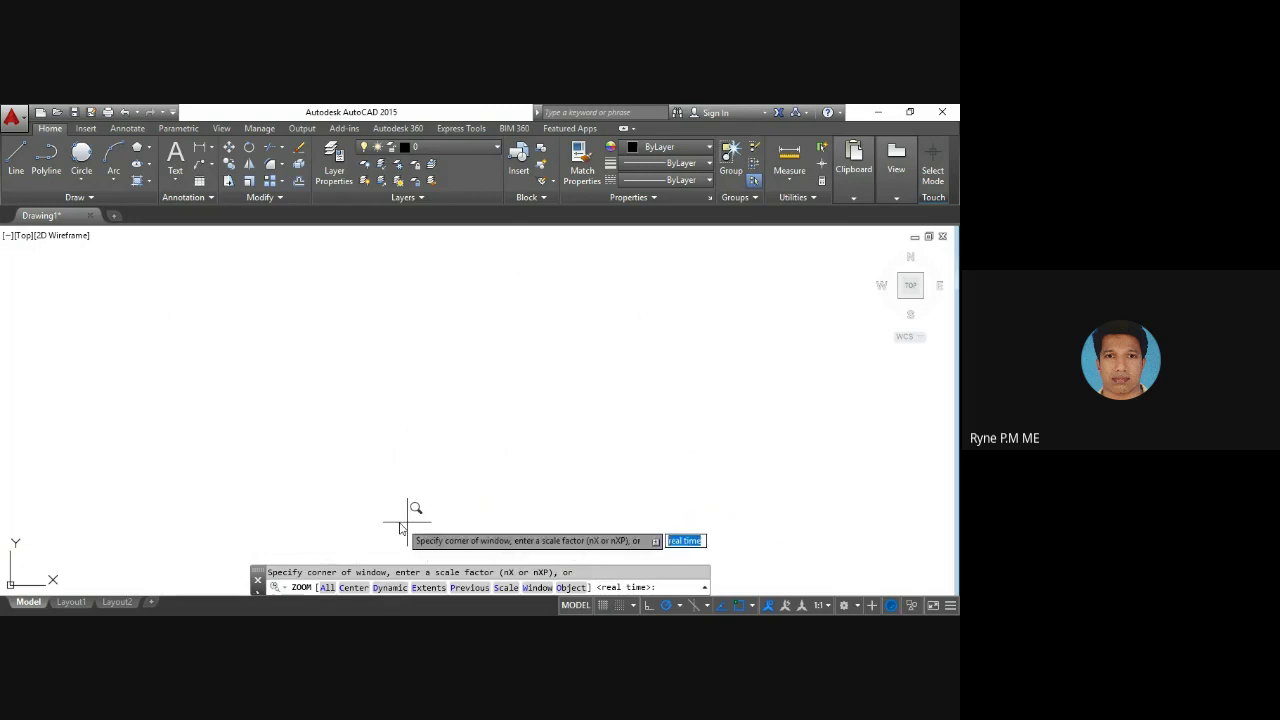
click(327, 587)
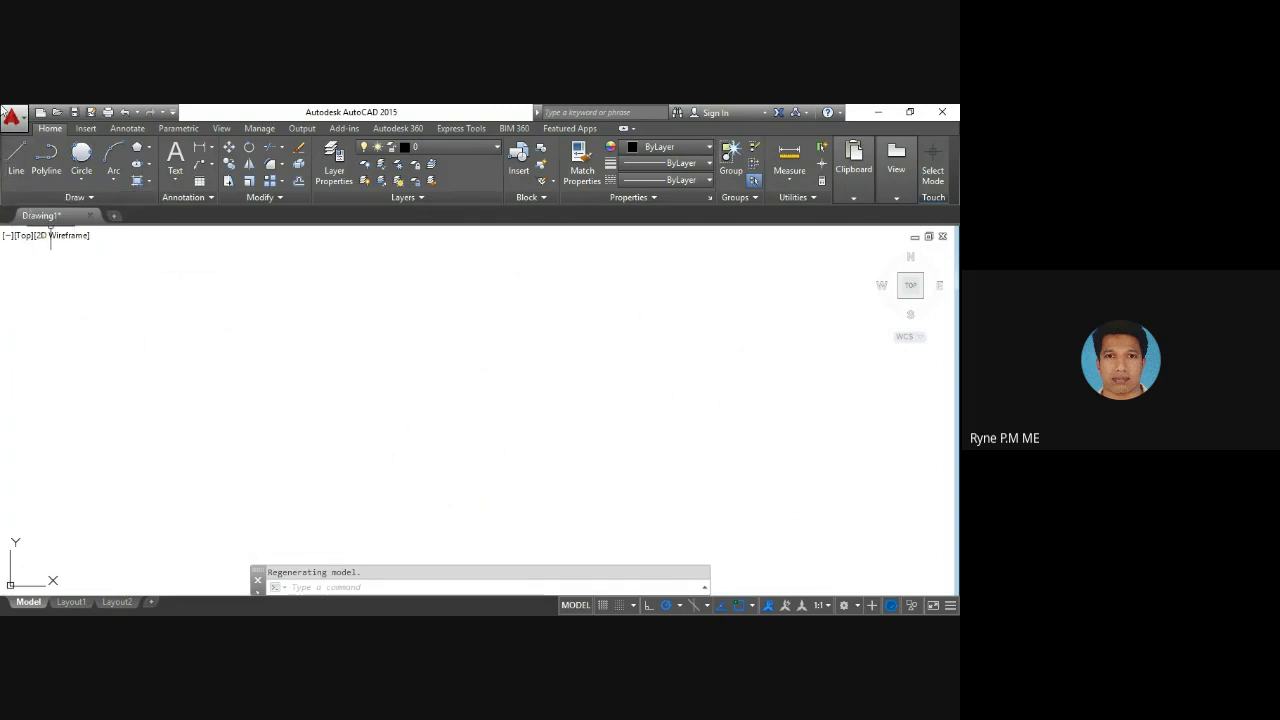
Step: Draw a closed rectangle 50 units wide and 25 units high from four connected lines, starting at its lower-left corner
click(15, 160)
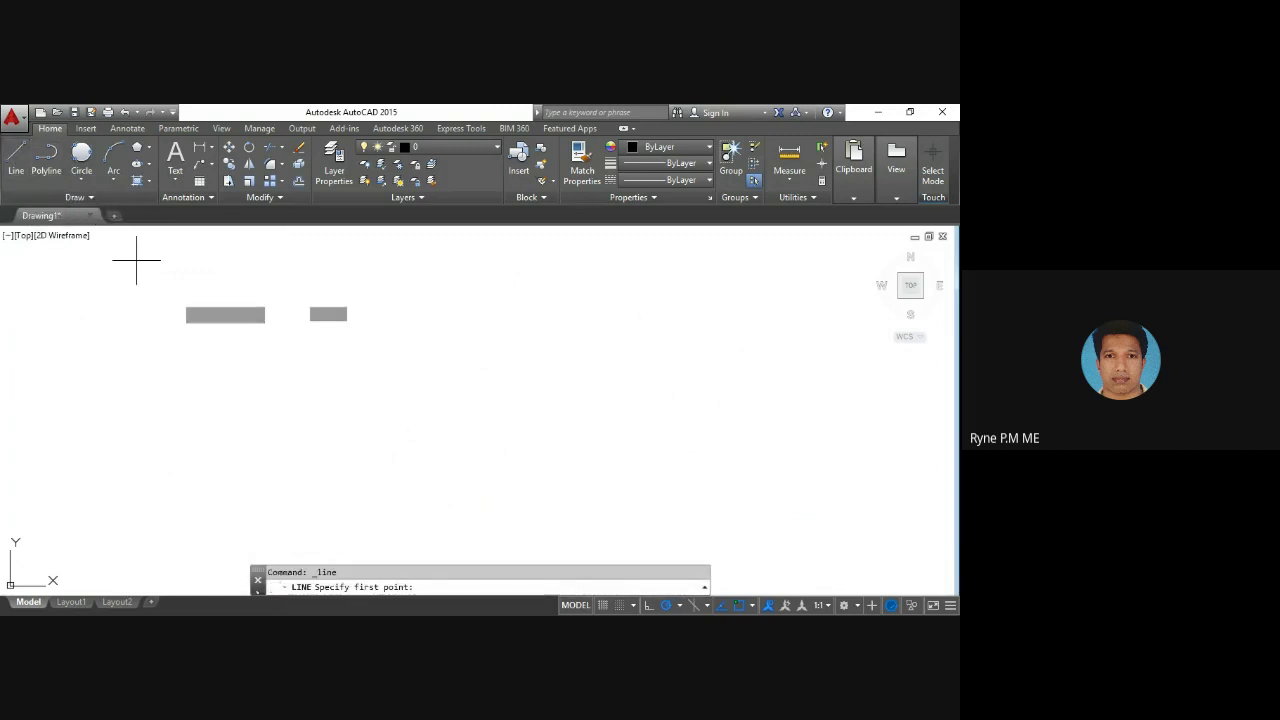
click(213, 410)
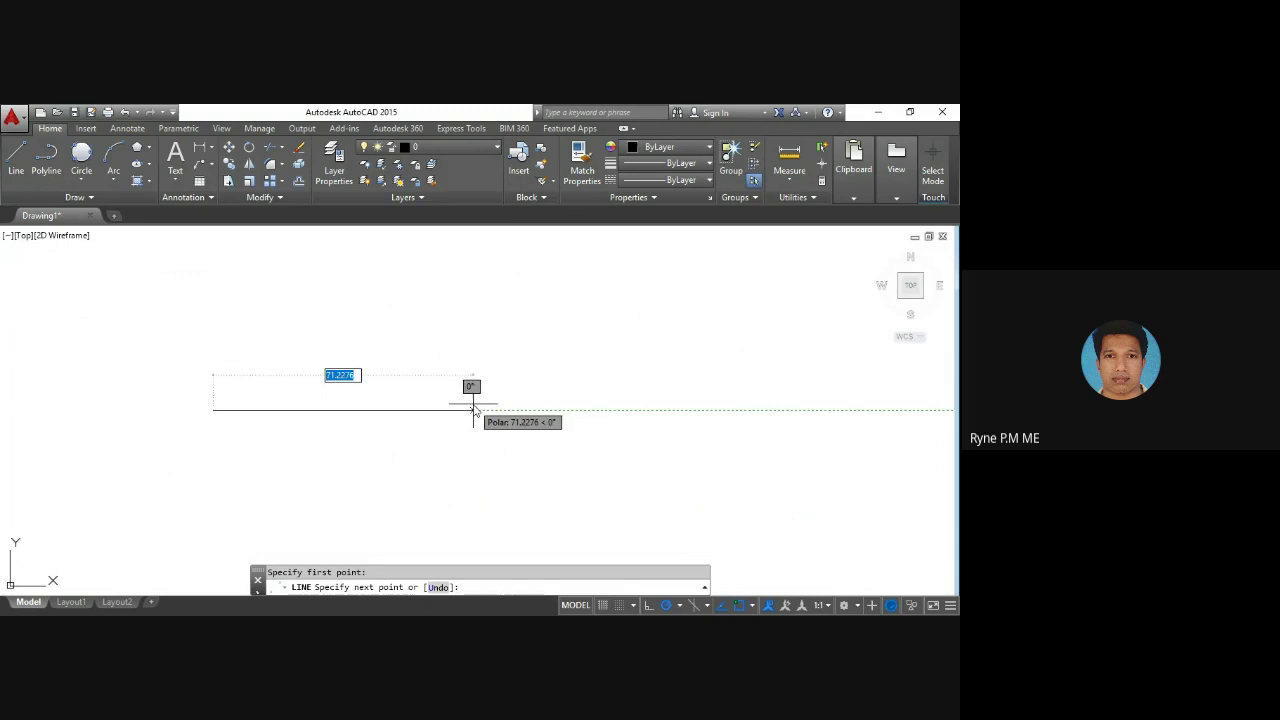
text(5)
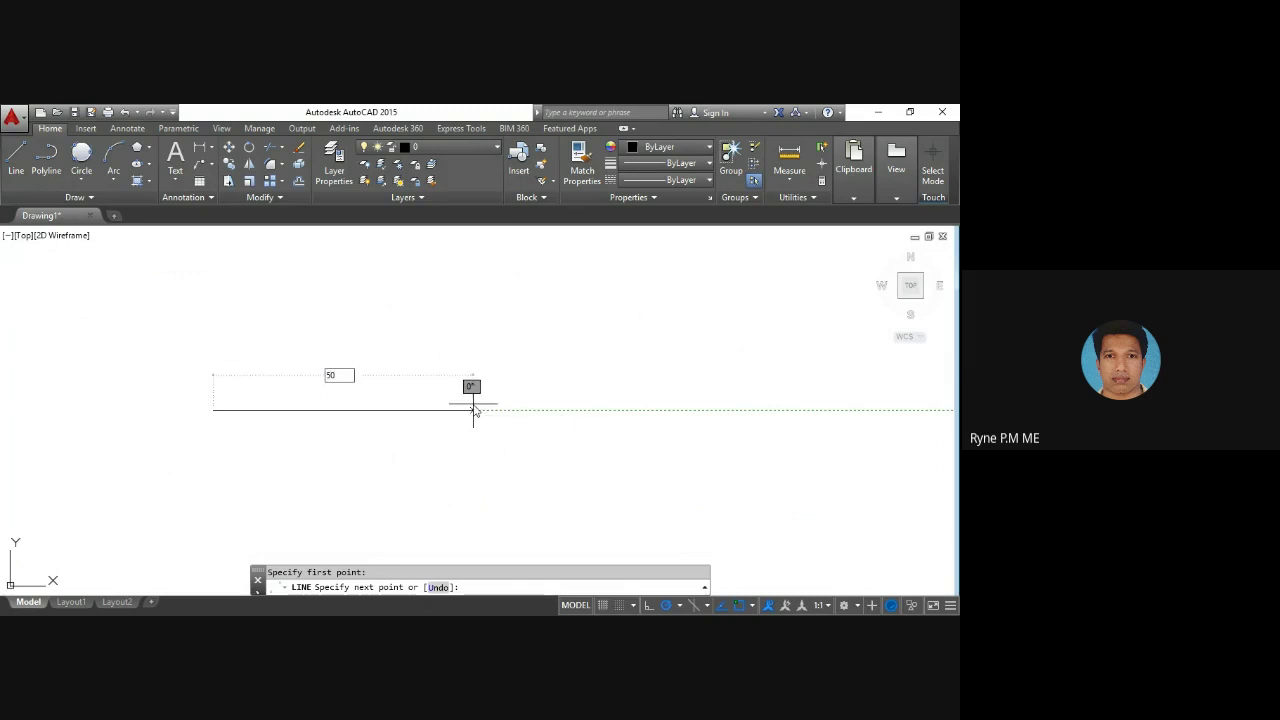
text(0)
key(Return)
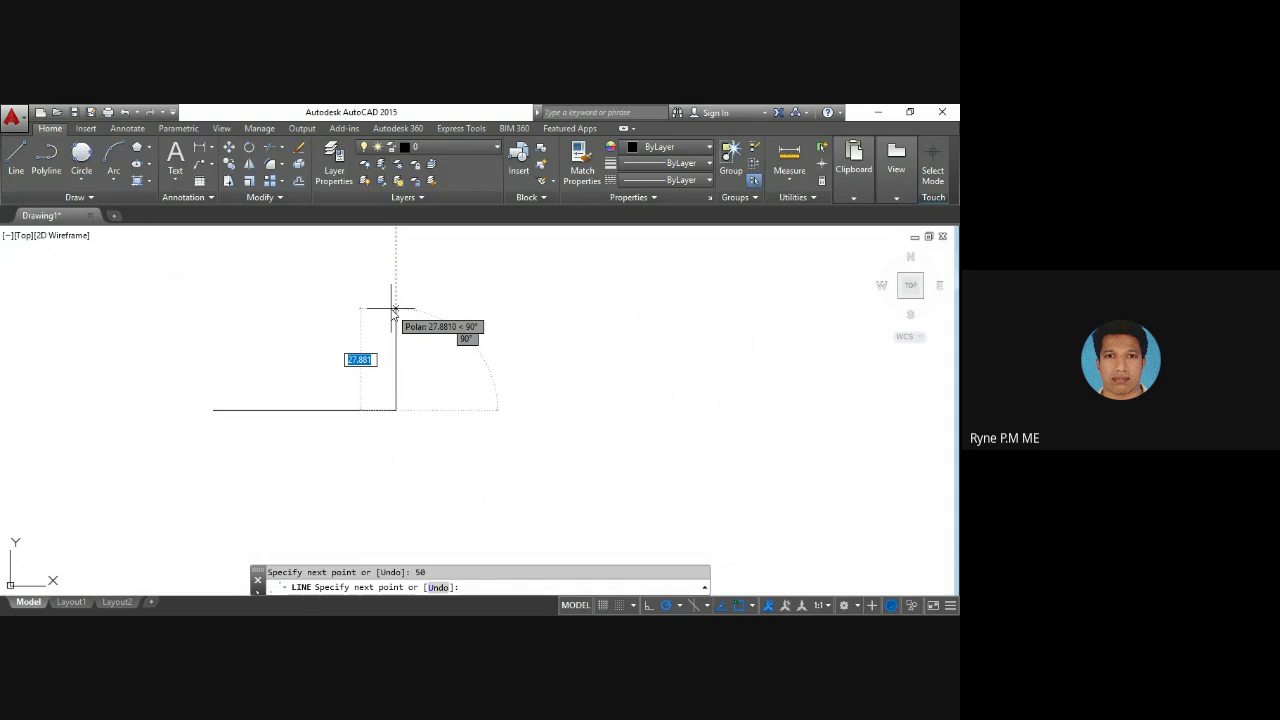
text(25)
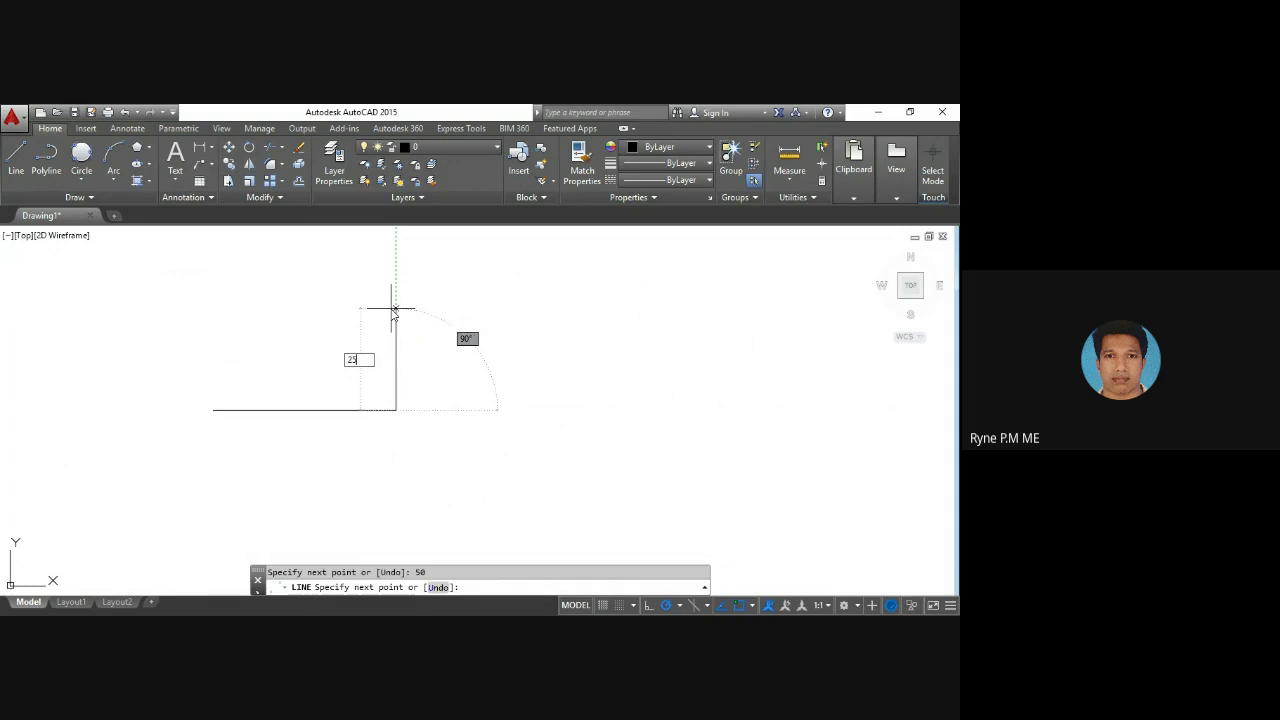
key(Return)
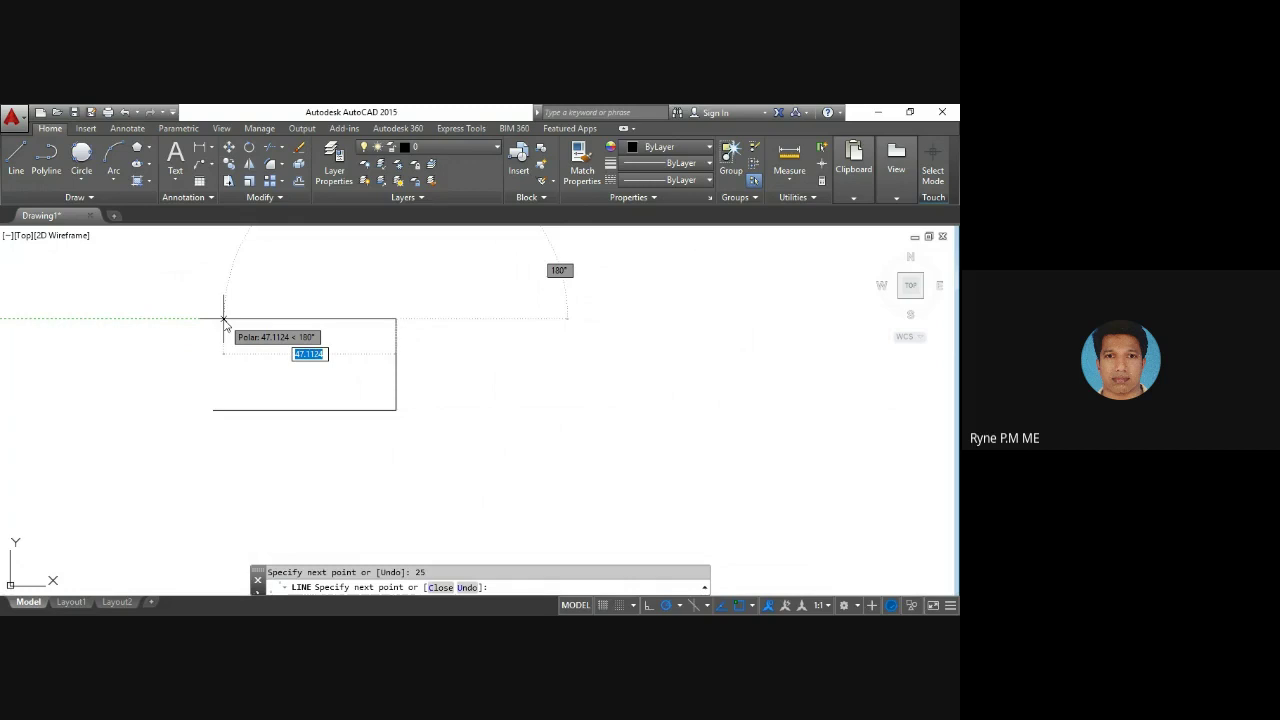
text(5)
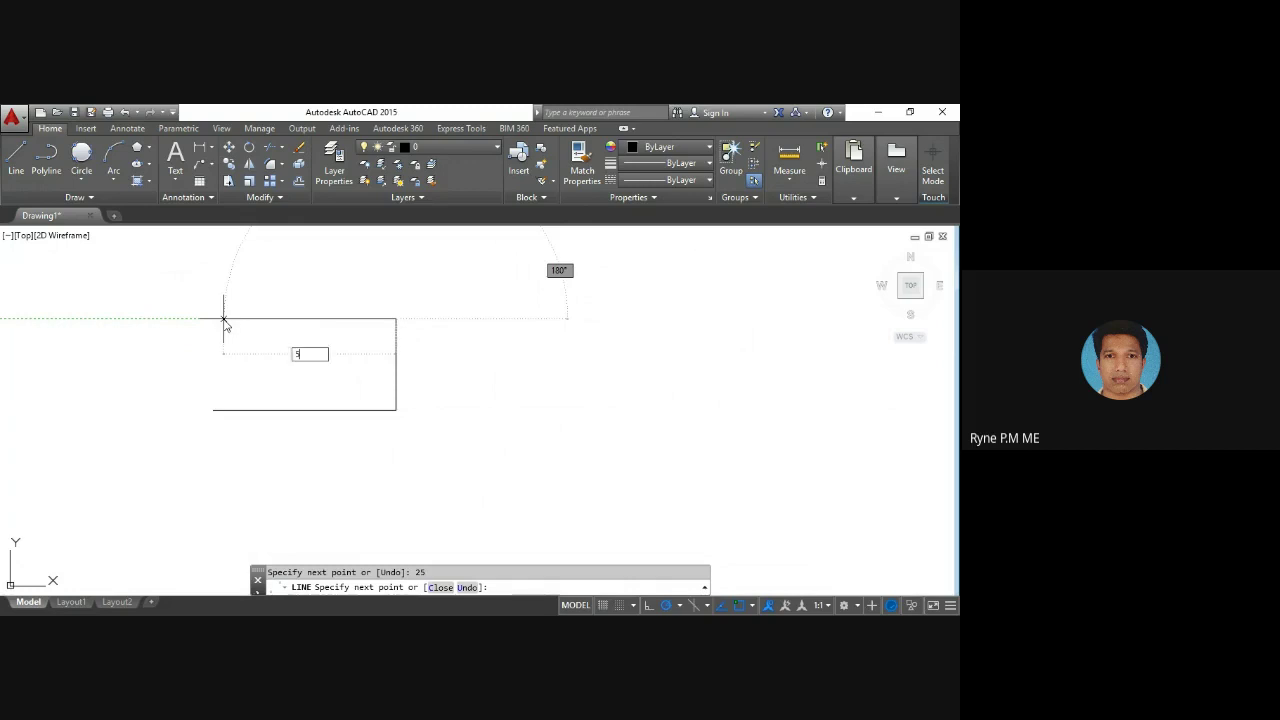
text(0)
key(Return)
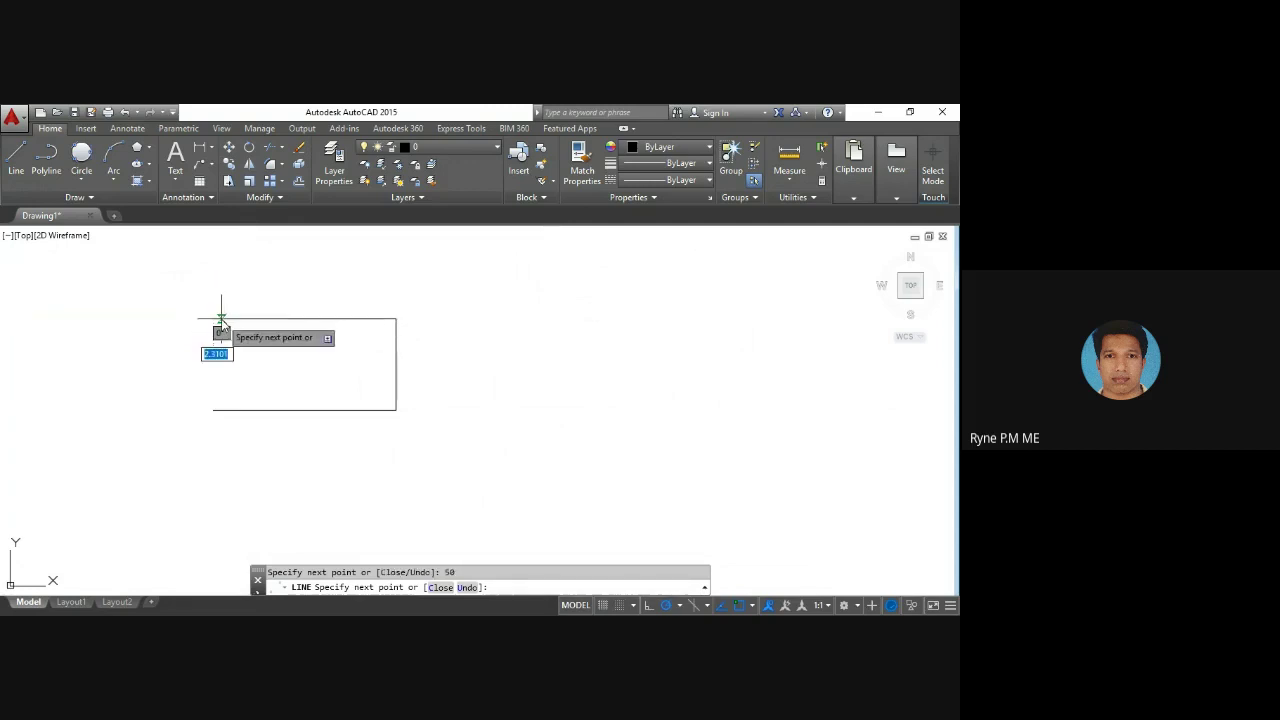
click(213, 410)
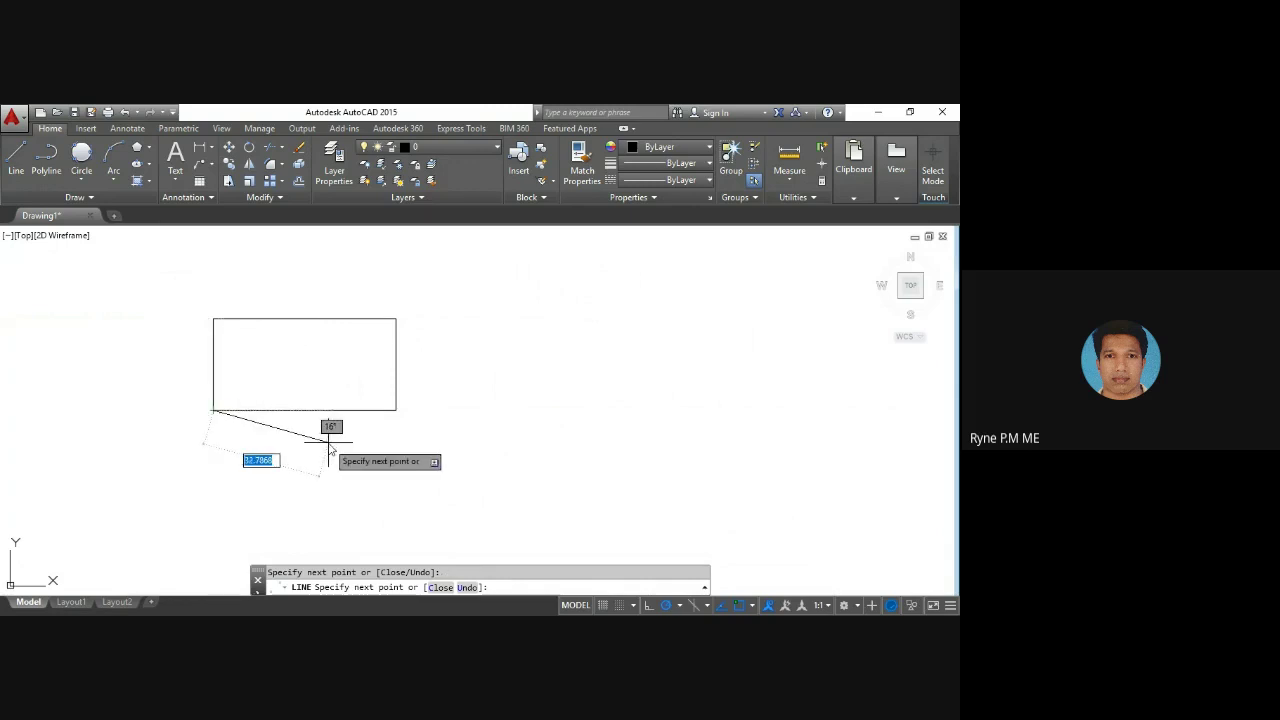
key(Escape)
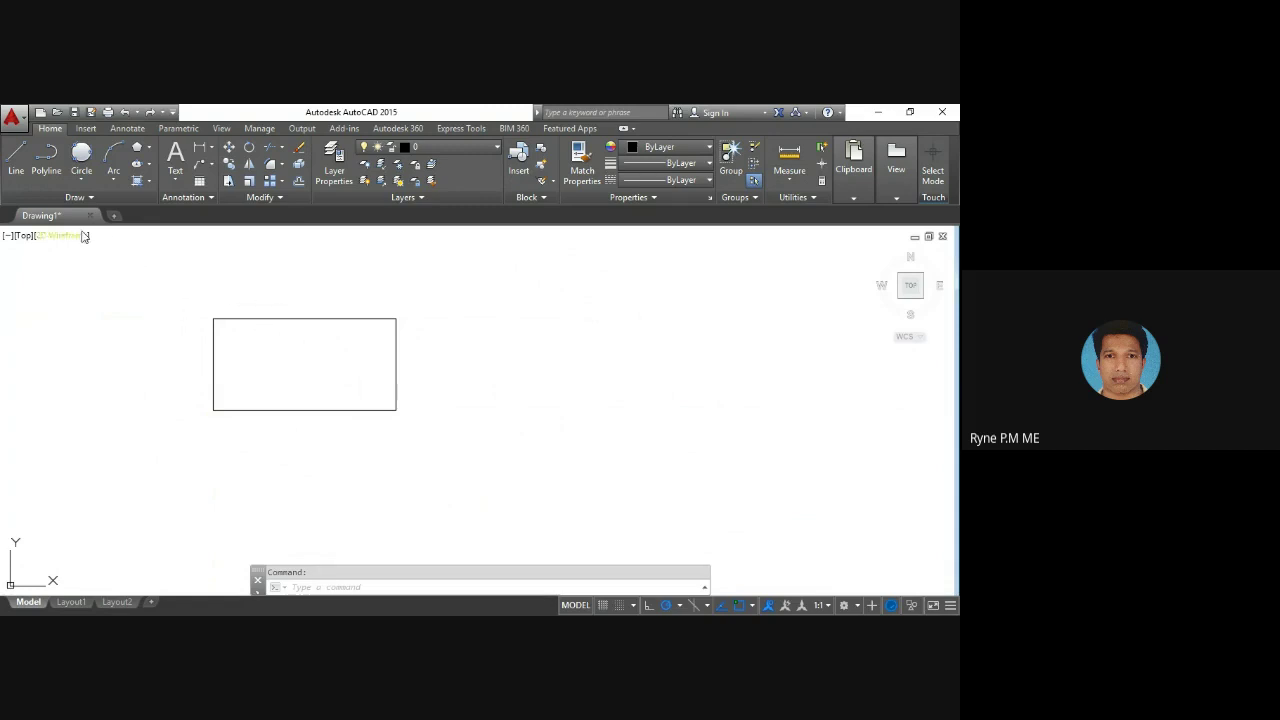
Step: Draw a line 20 units long at 30 degrees from the rectangle's lower-right corner, rising to the right
click(13, 163)
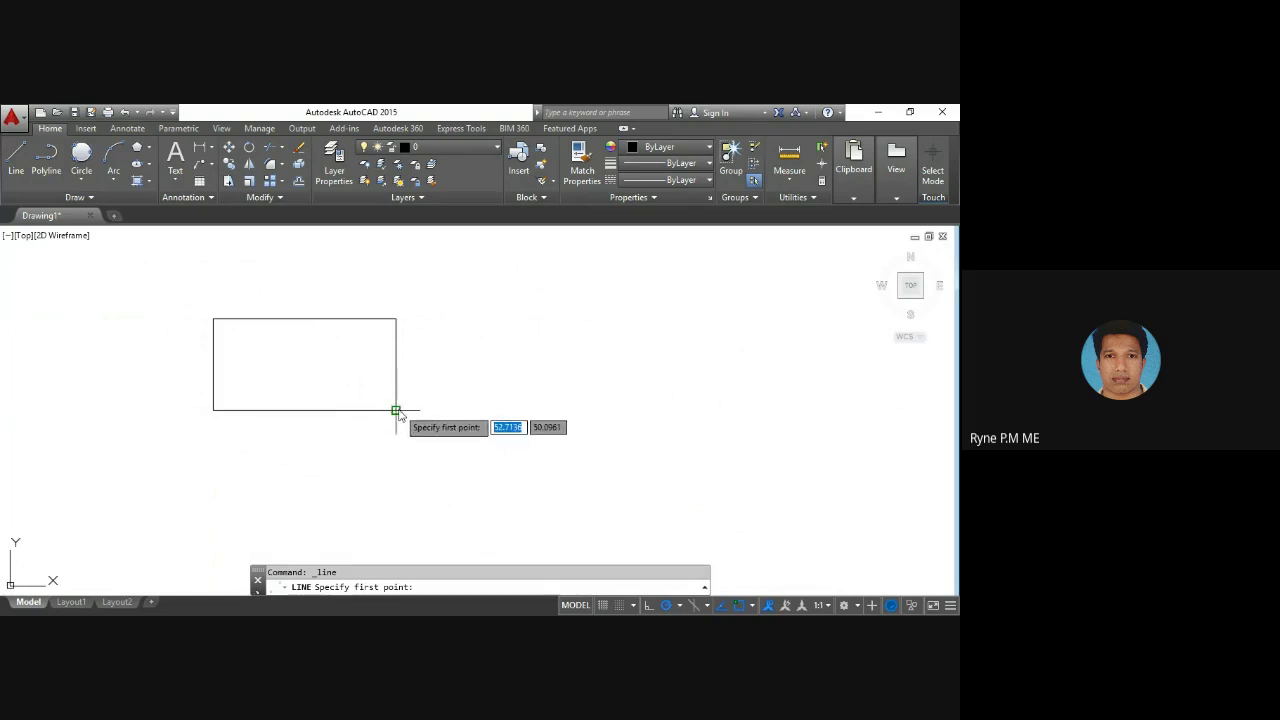
click(396, 410)
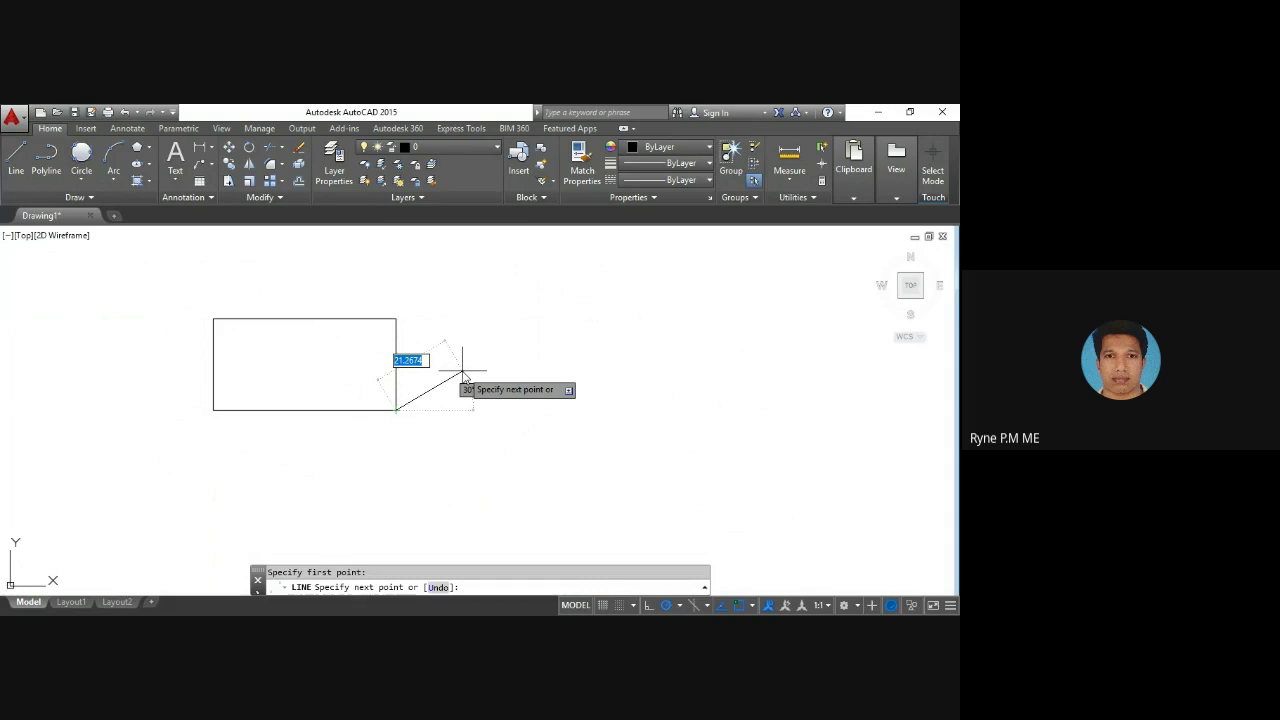
text(20)
key(Tab)
text(30)
key(Return)
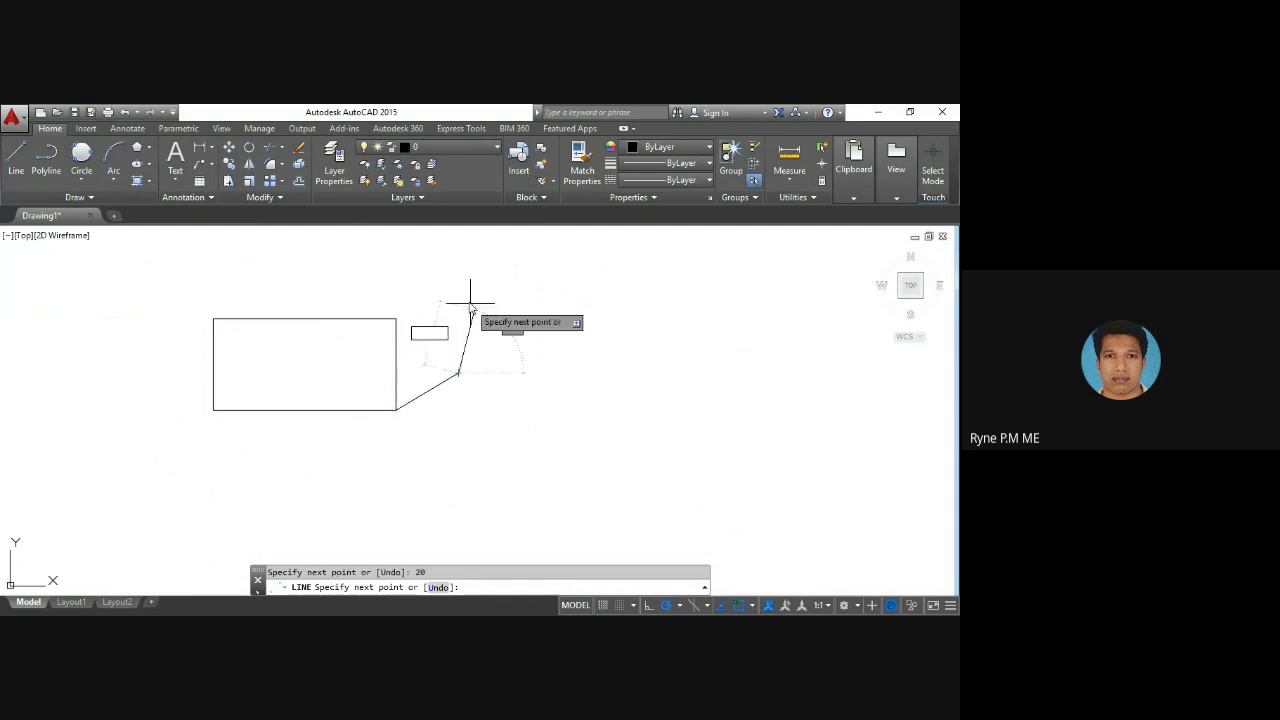
Step: Draw a line 20 units long at 30 degrees from the rectangle's upper-right corner, rising to the right
key(Escape)
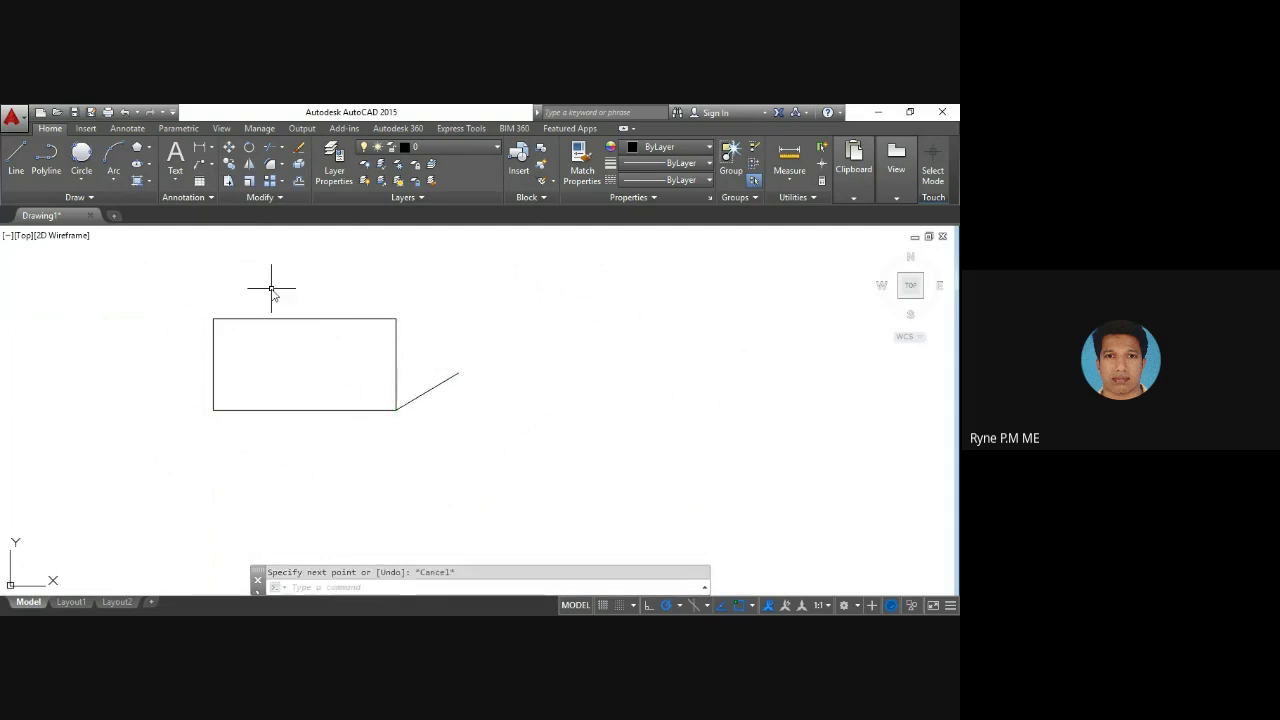
click(18, 157)
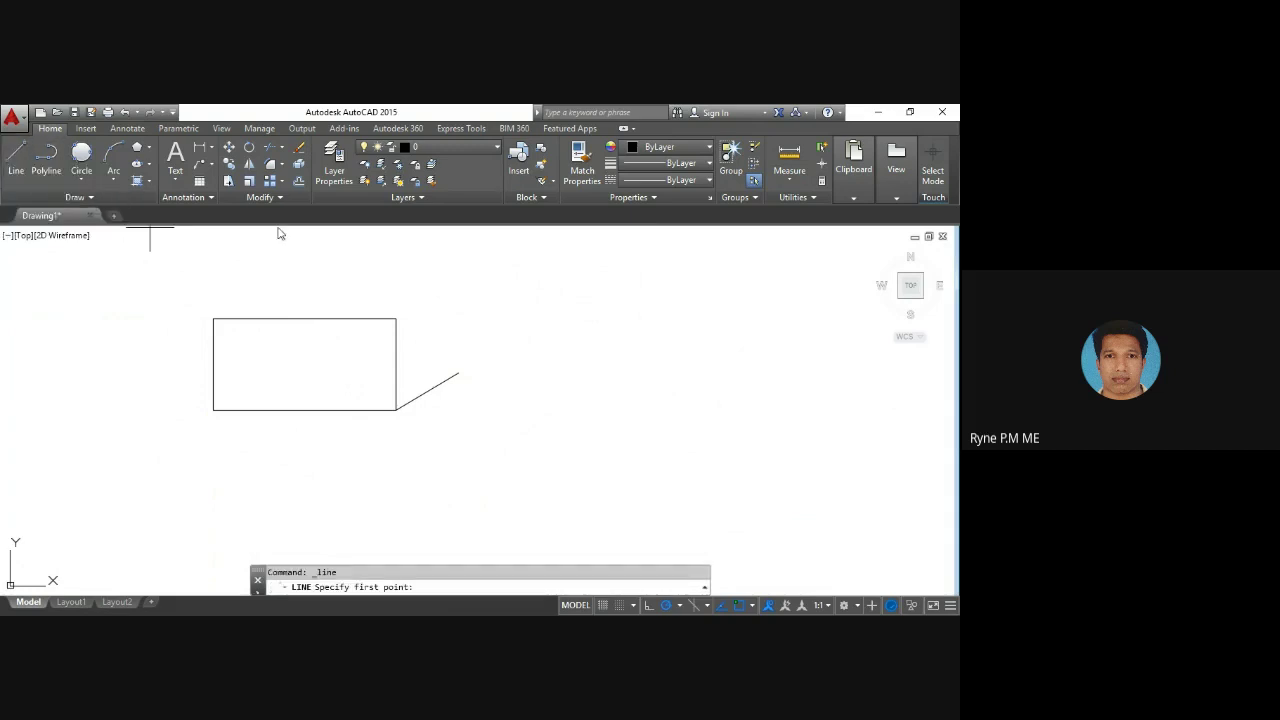
click(396, 320)
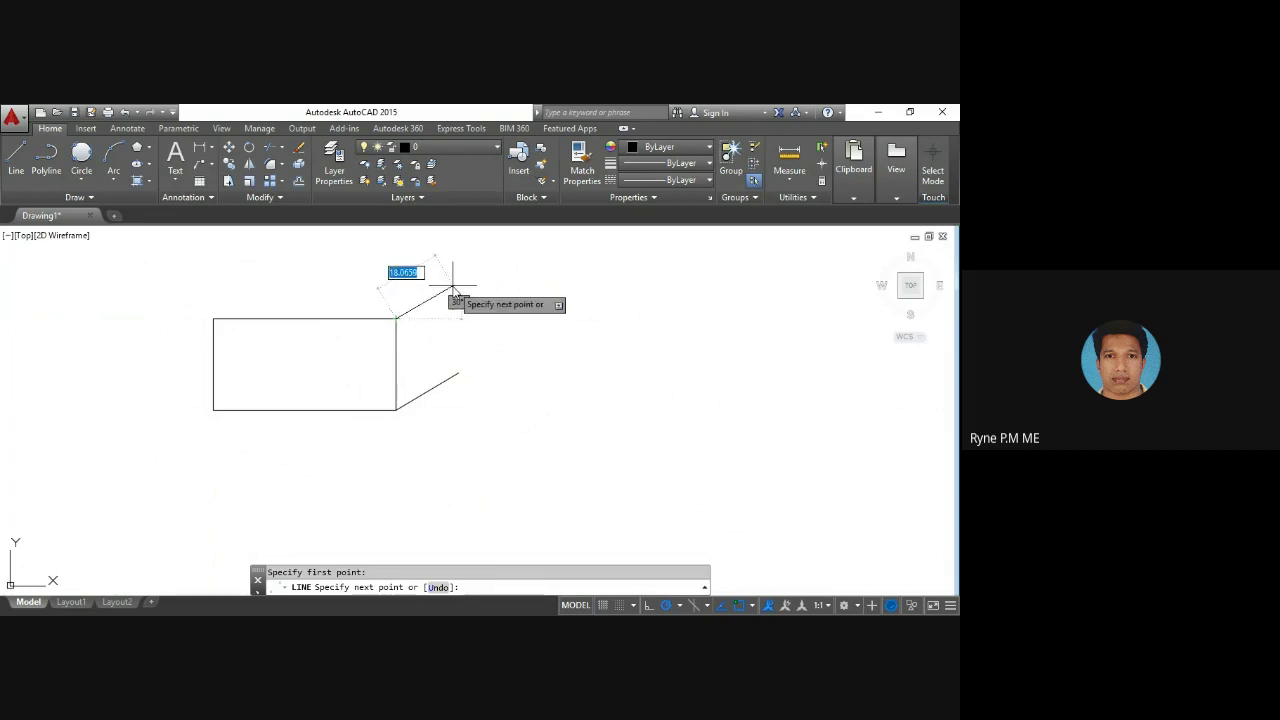
text(2)
key(Return)
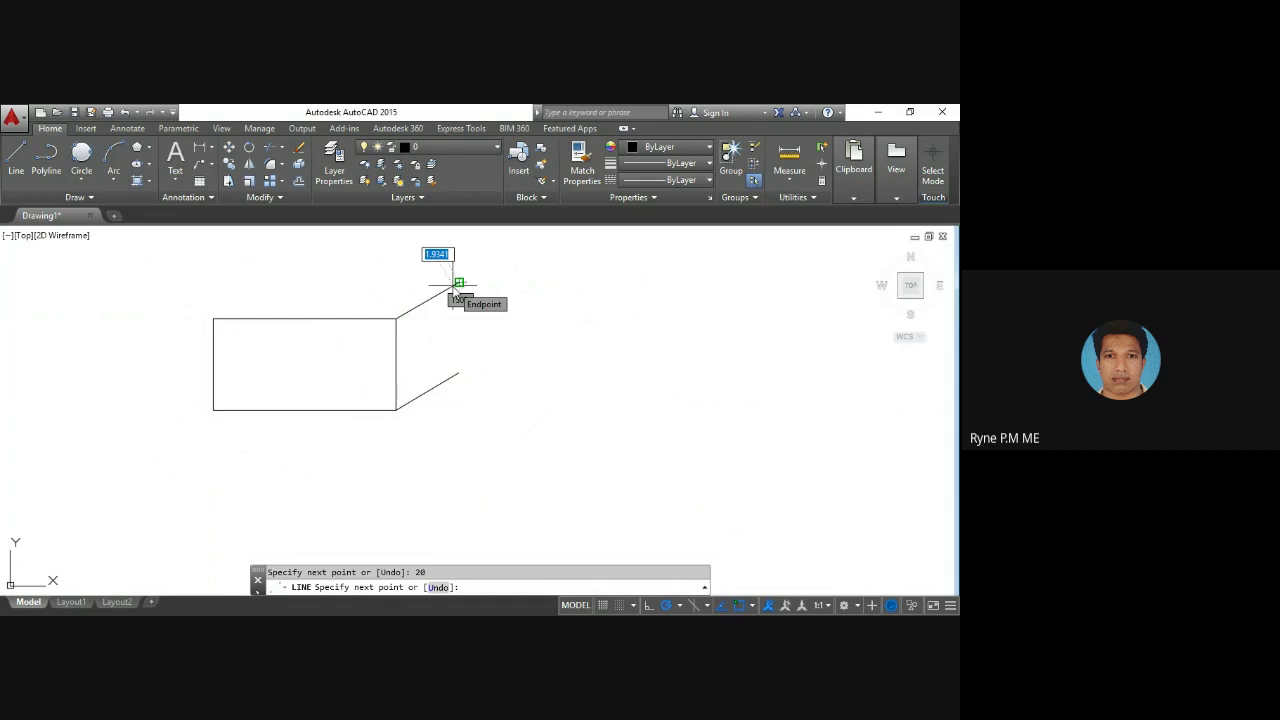
key(Escape)
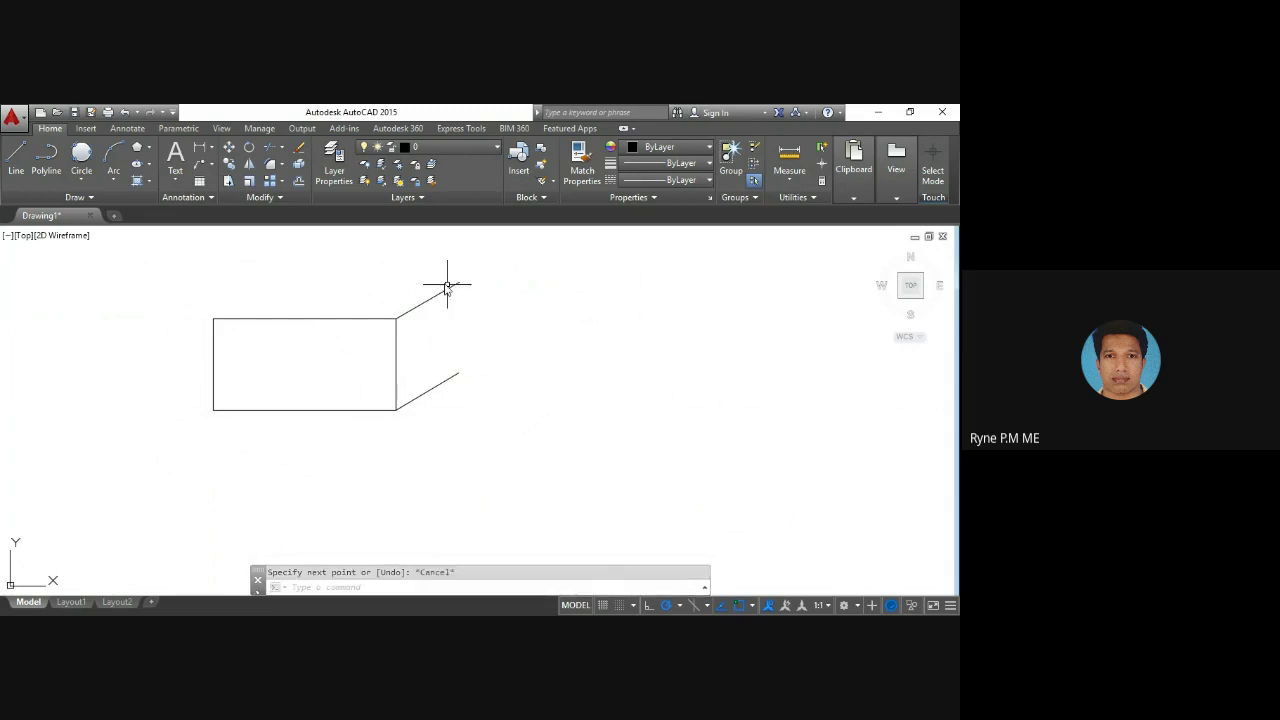
Step: Draw a line 20 units long at 30 degrees from the rectangle's upper-left corner, rising to the right
click(16, 160)
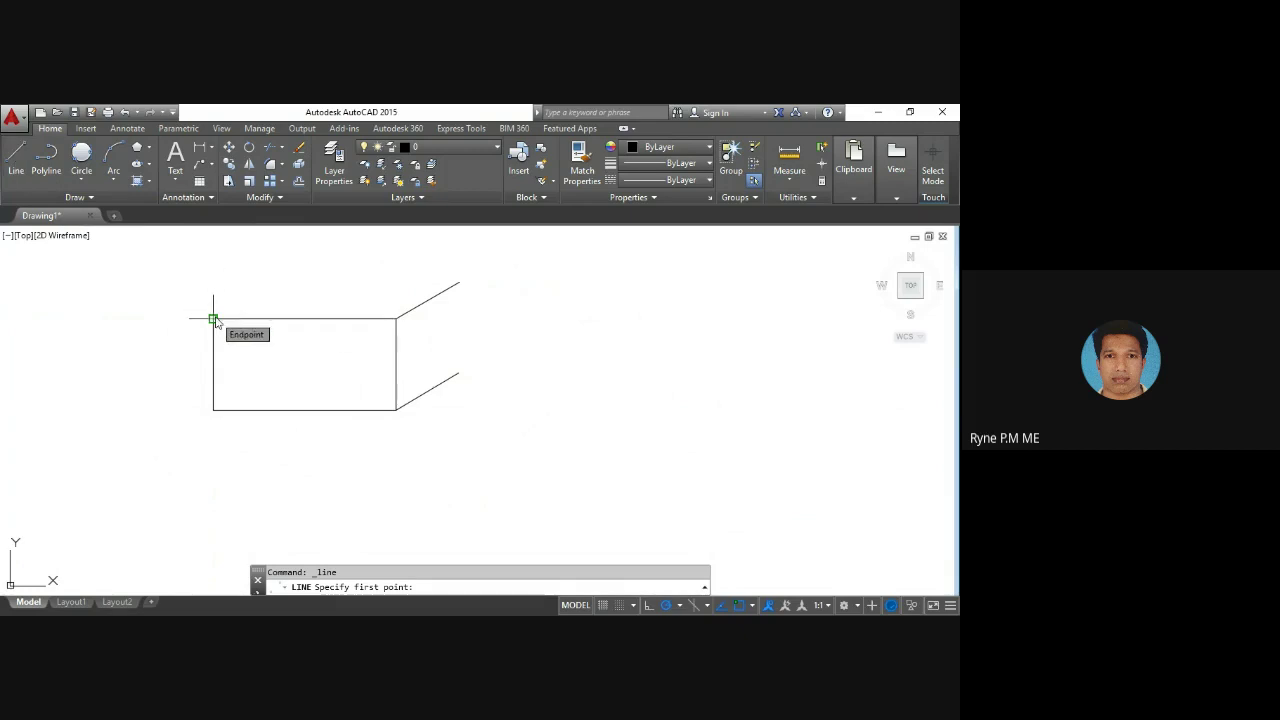
click(213, 318)
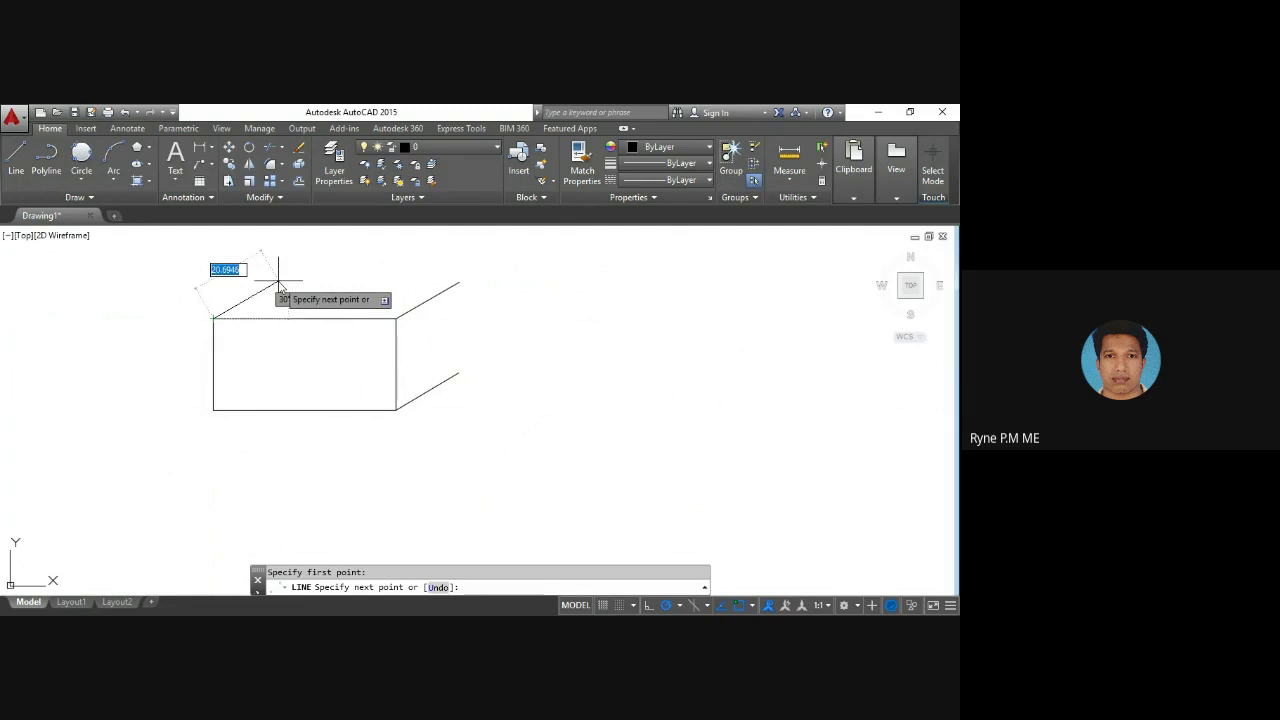
text(20)
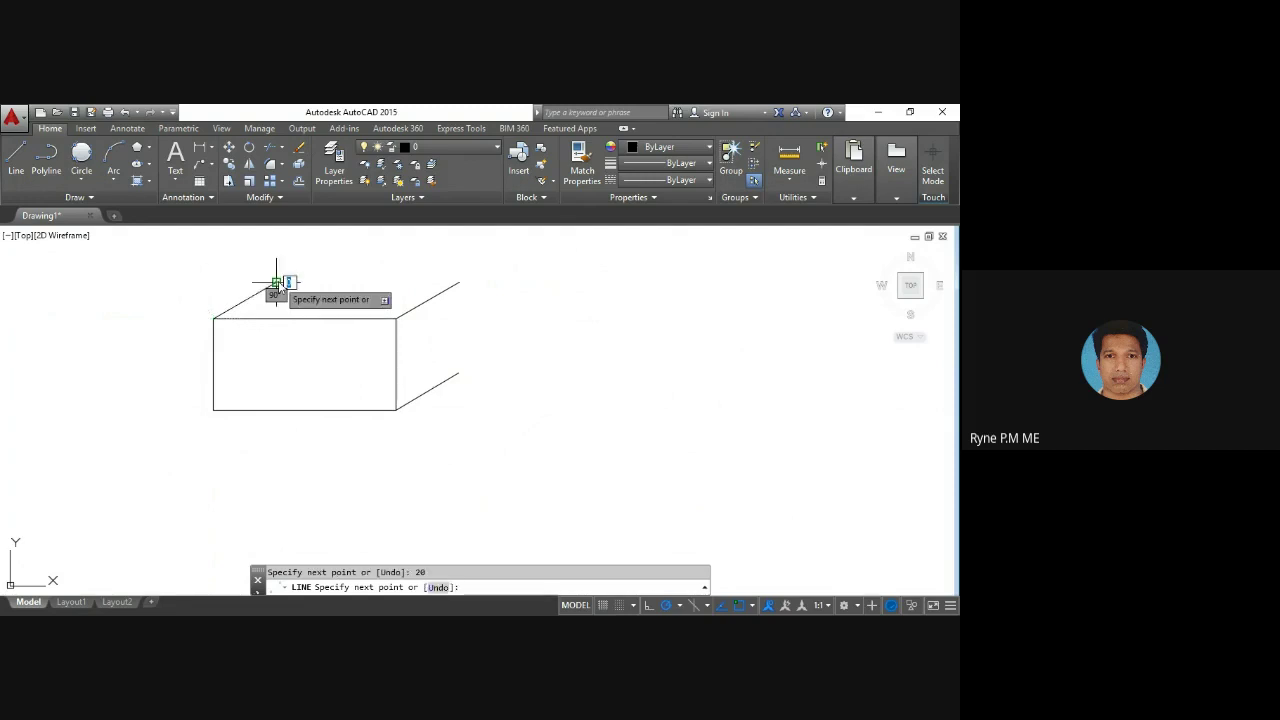
key(Return)
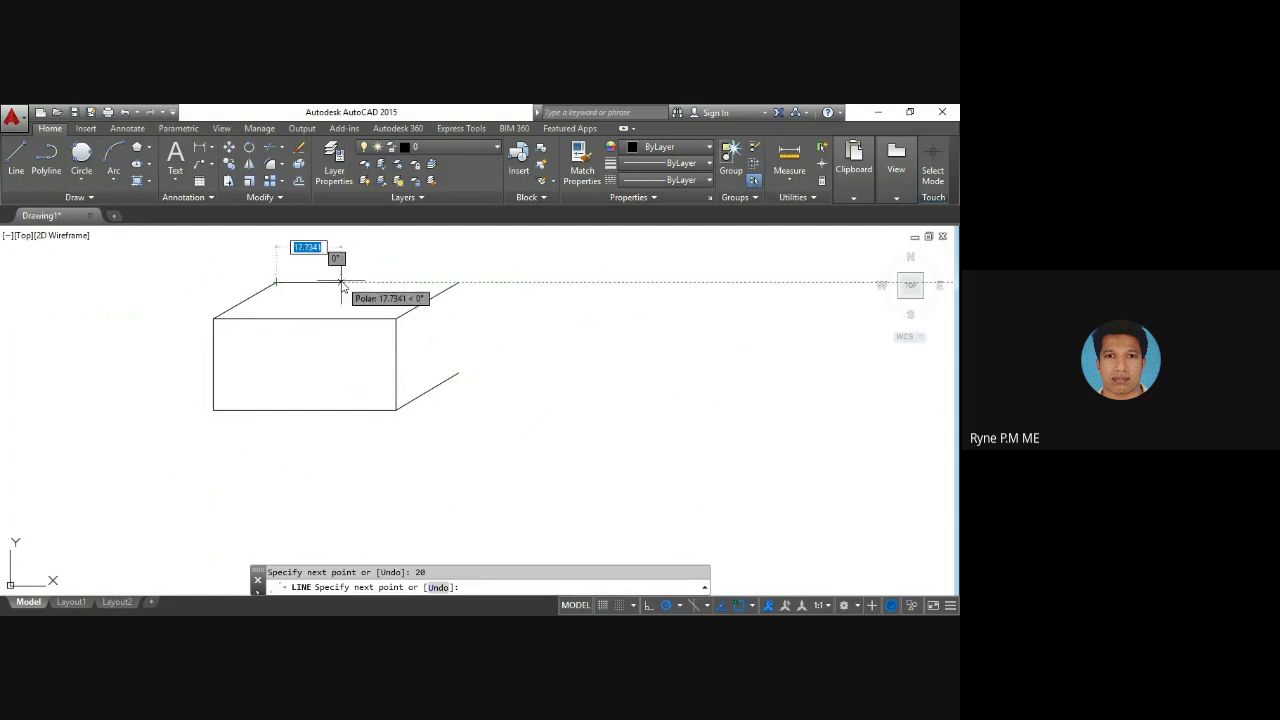
key(Escape)
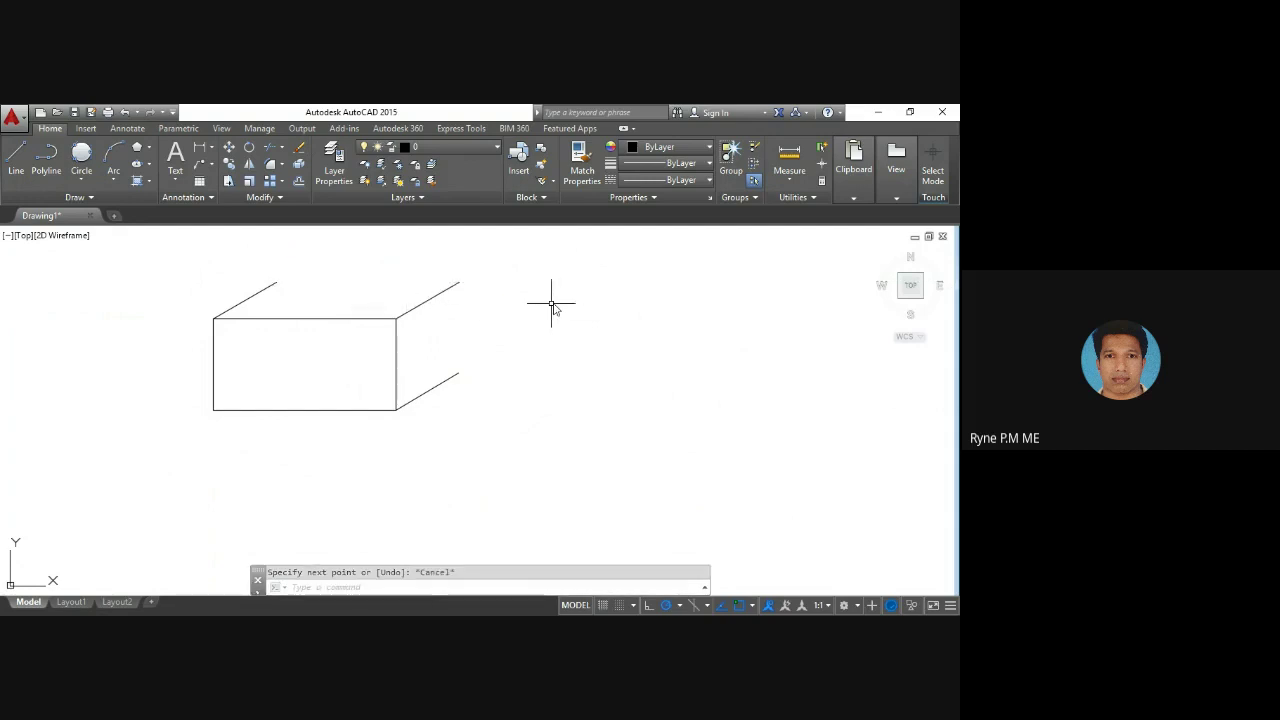
Step: Connect the free ends of the three angled lines with a horizontal top edge and a vertical right edge, completing the box
click(17, 162)
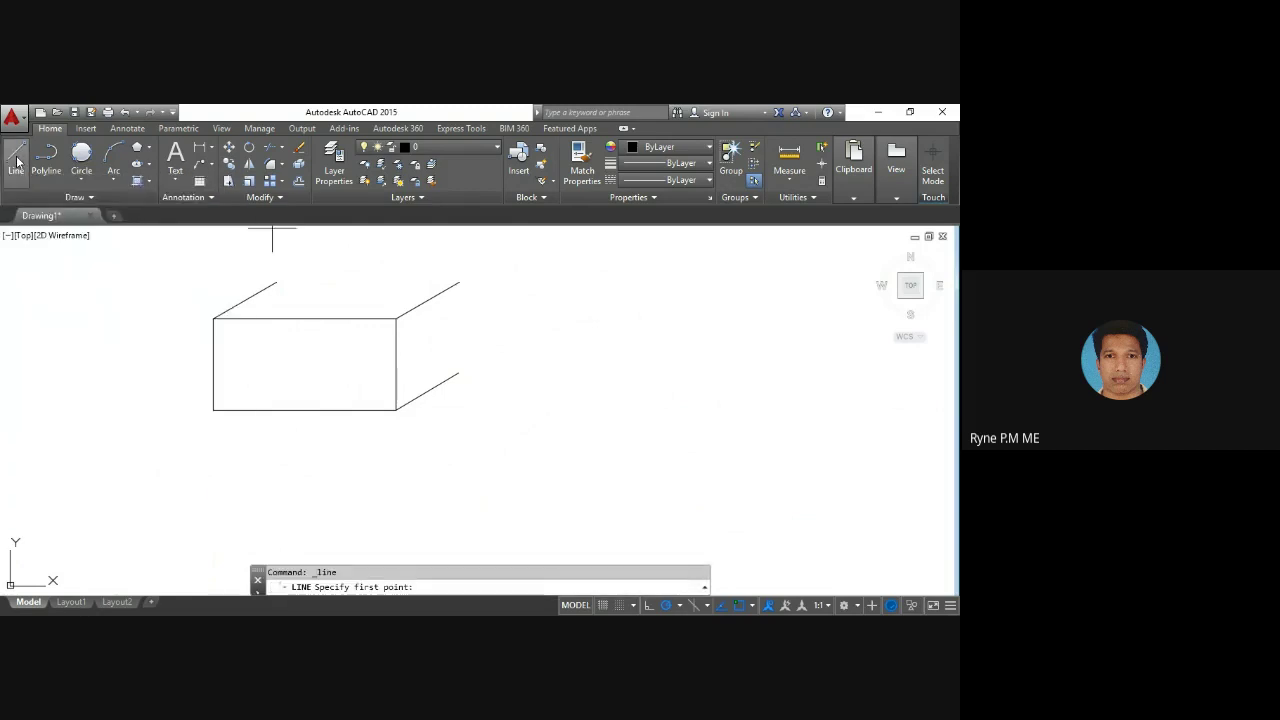
click(277, 284)
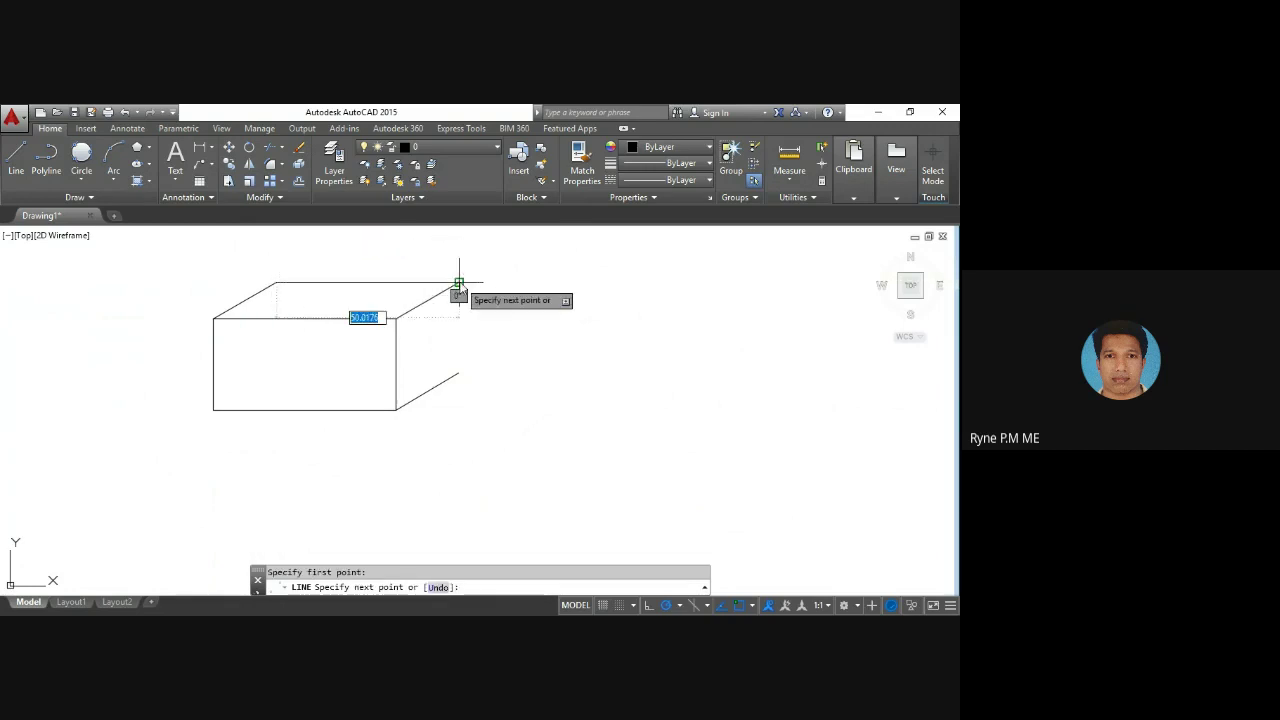
click(459, 284)
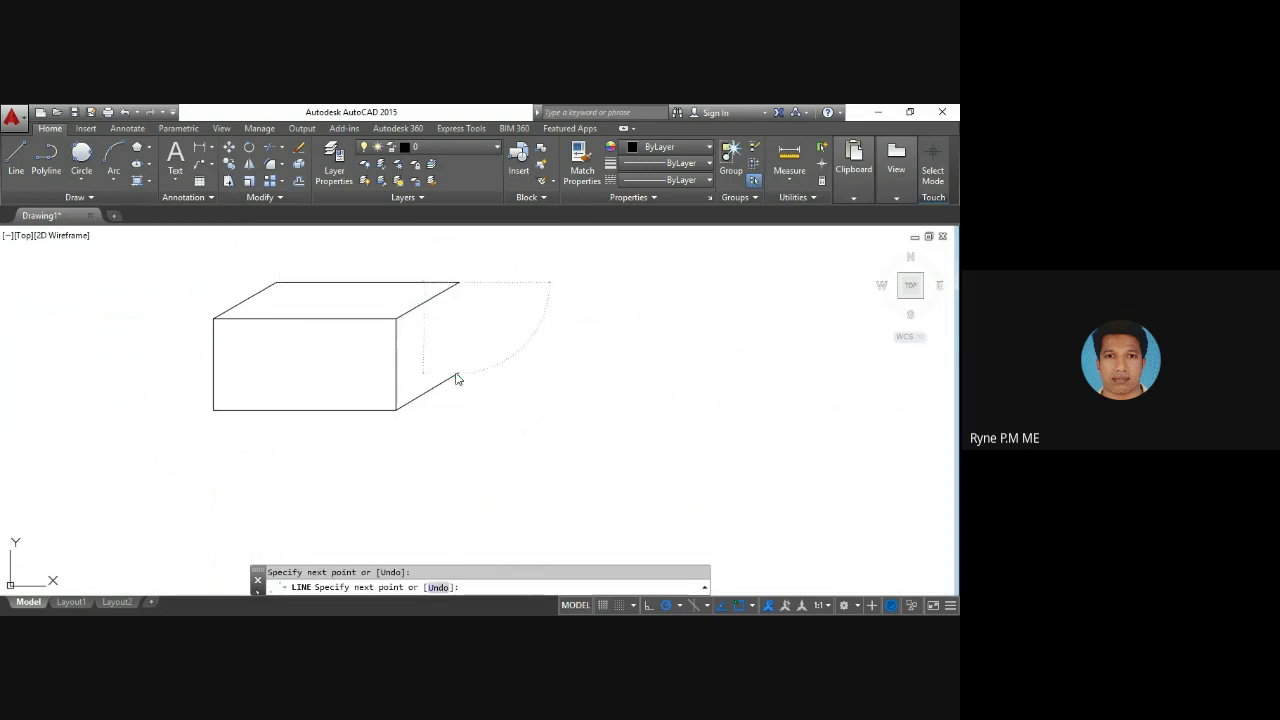
click(458, 373)
key(Escape)
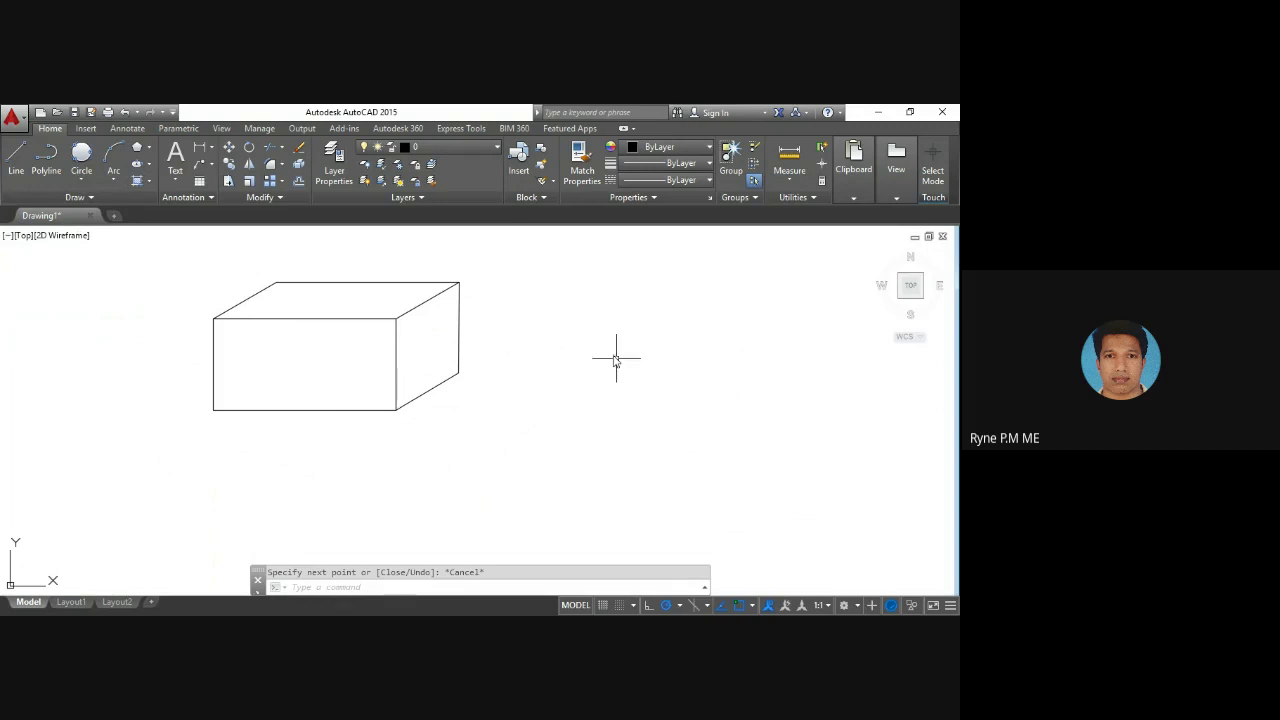
Step: Draw a separate line 40 units long at 35 degrees in the empty space to the right of the box
click(14, 162)
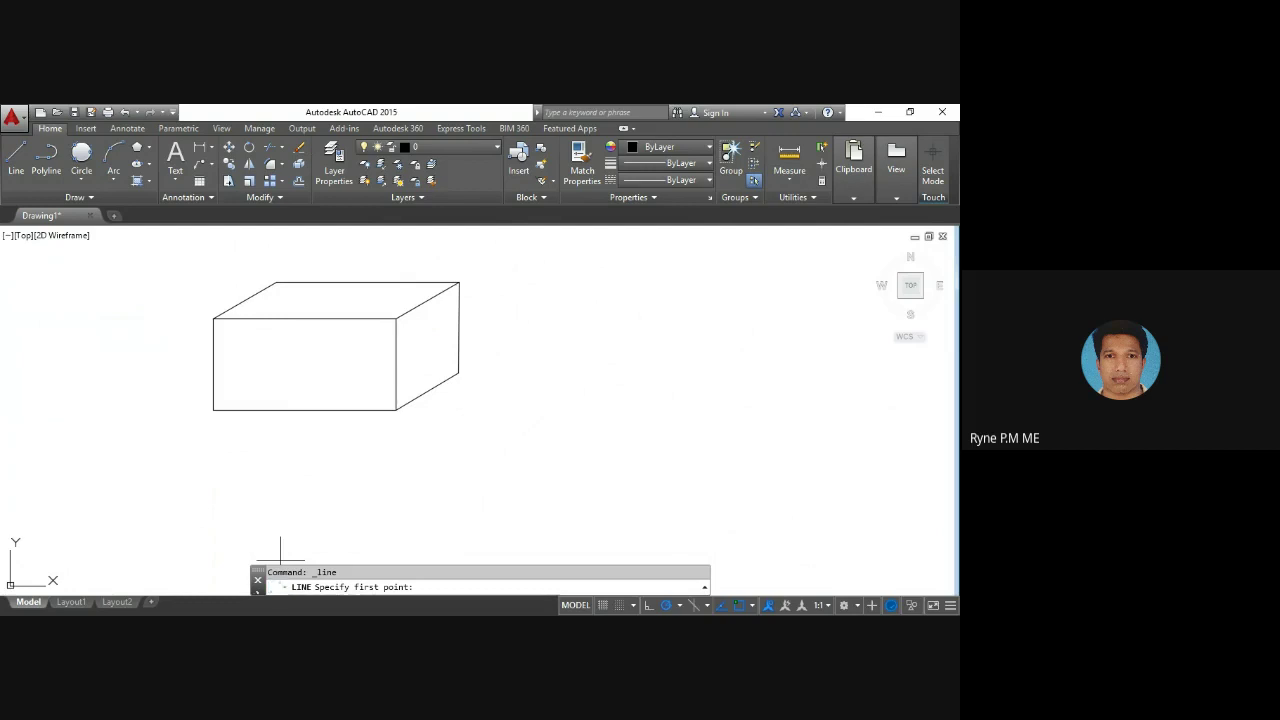
click(514, 440)
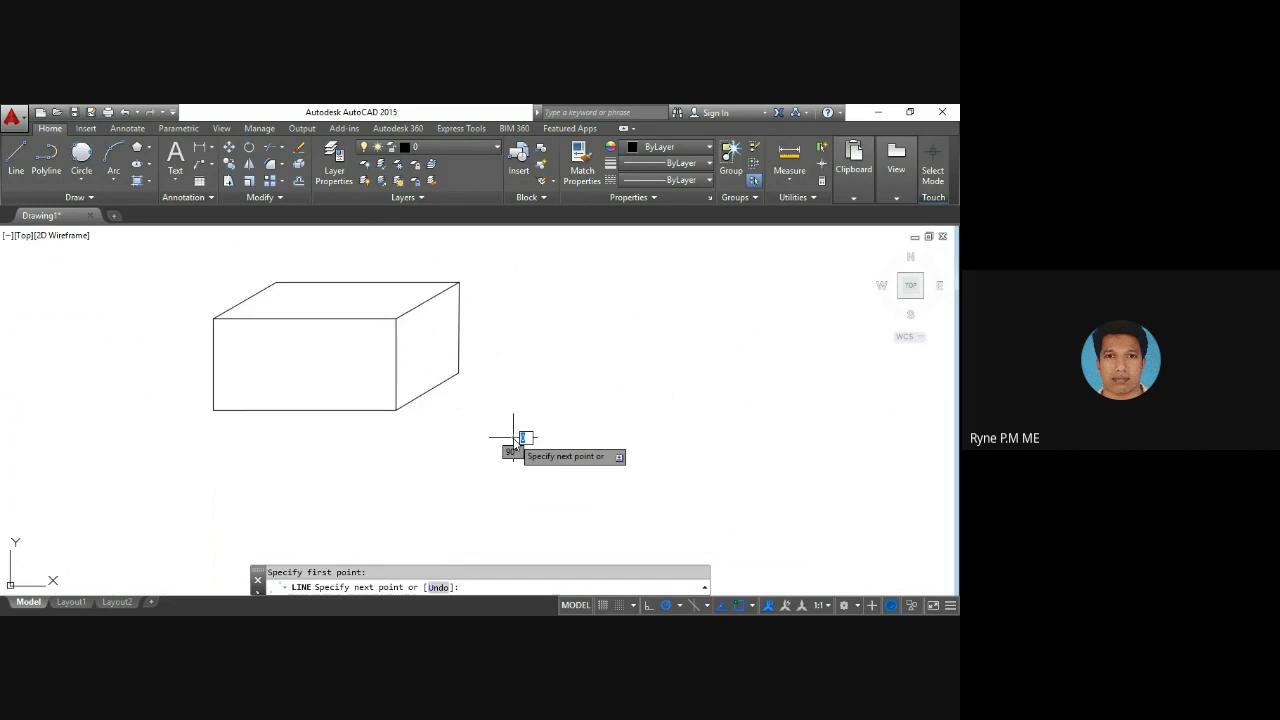
middle_click(600, 372)
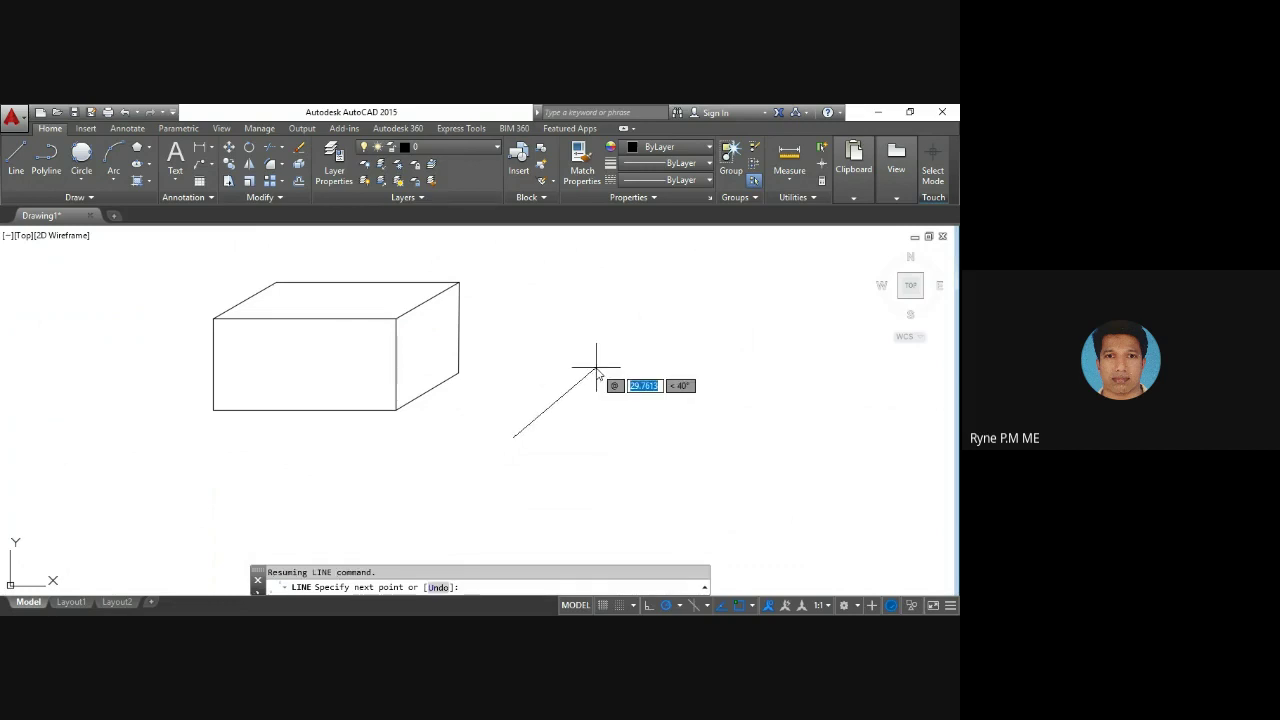
text(40)
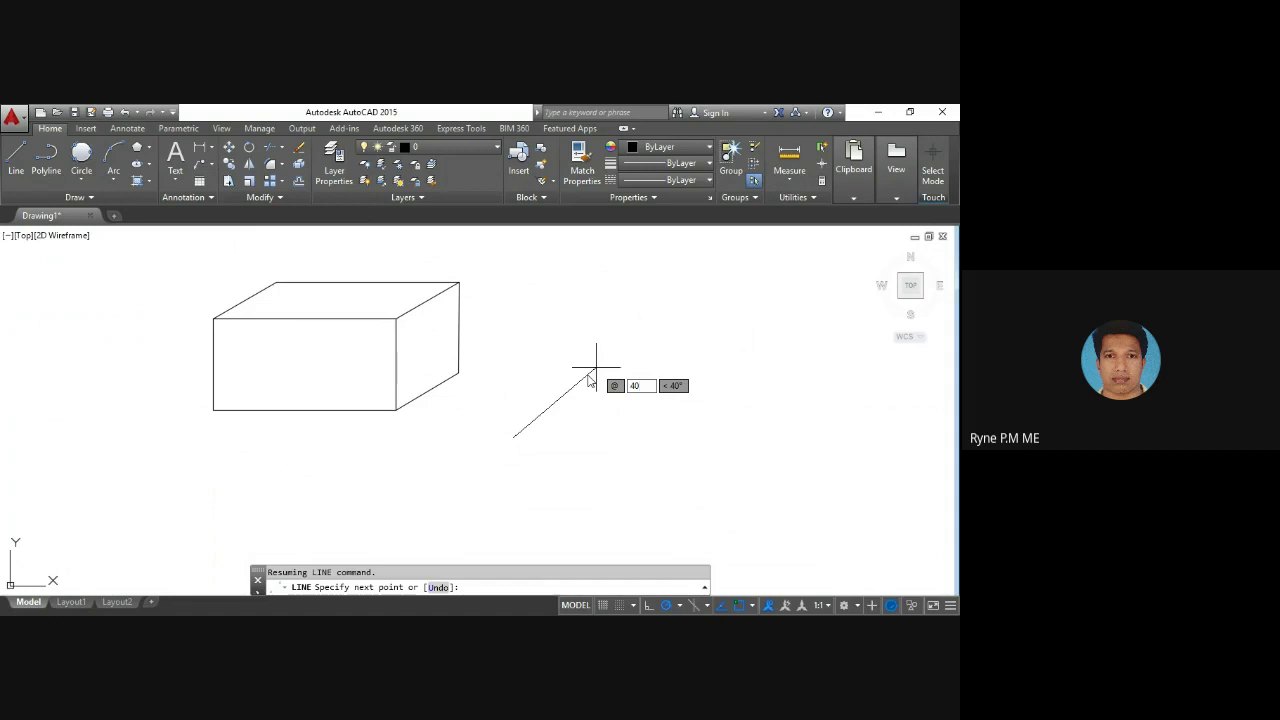
key(Tab)
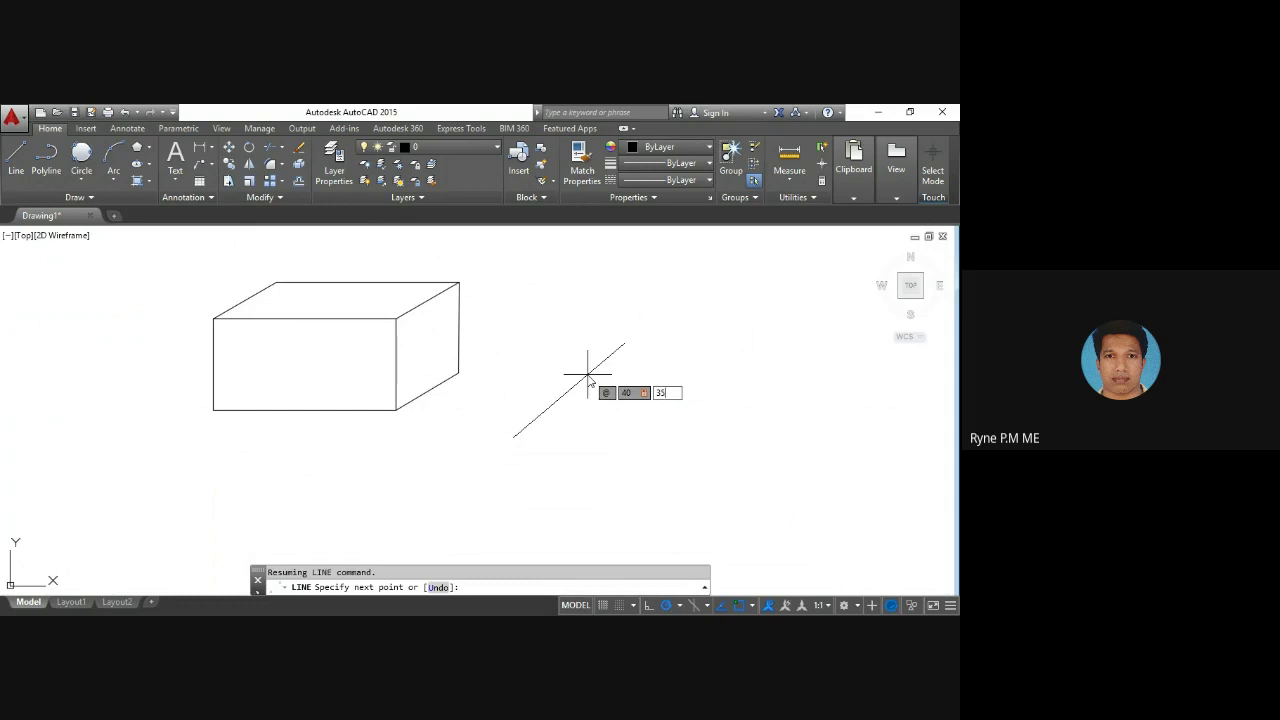
text(35)
key(Return)
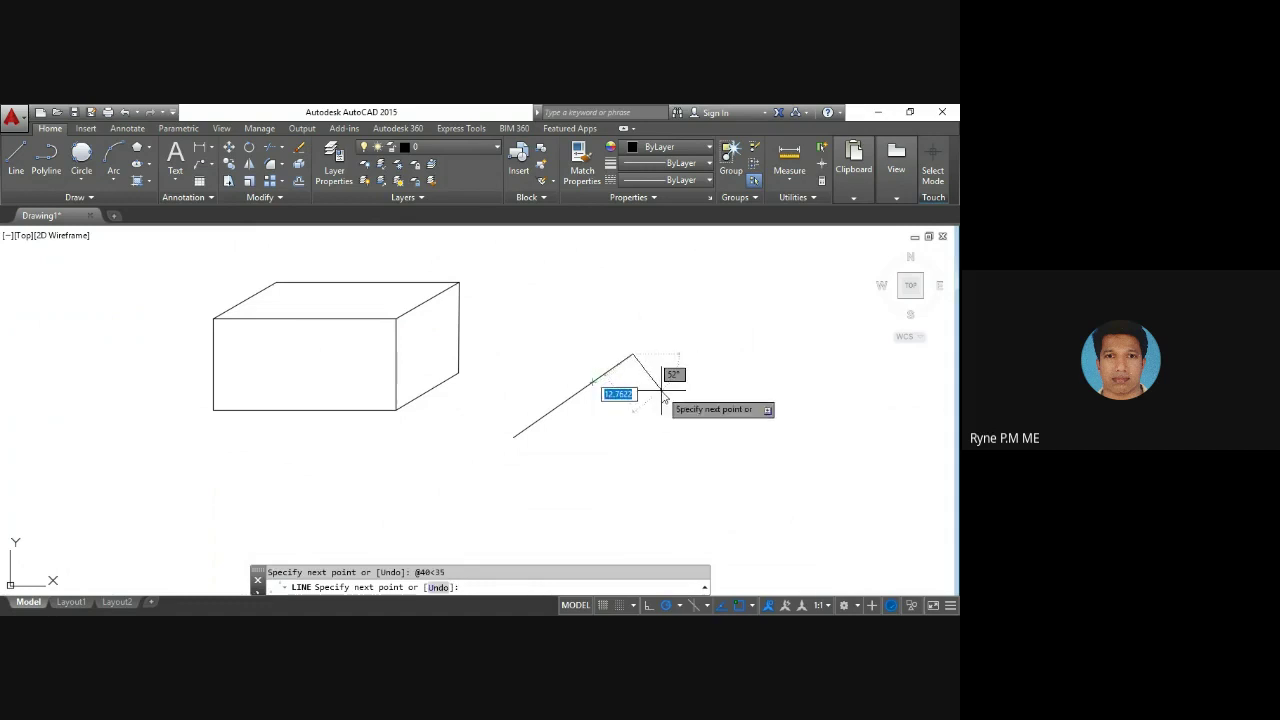
key(Escape)
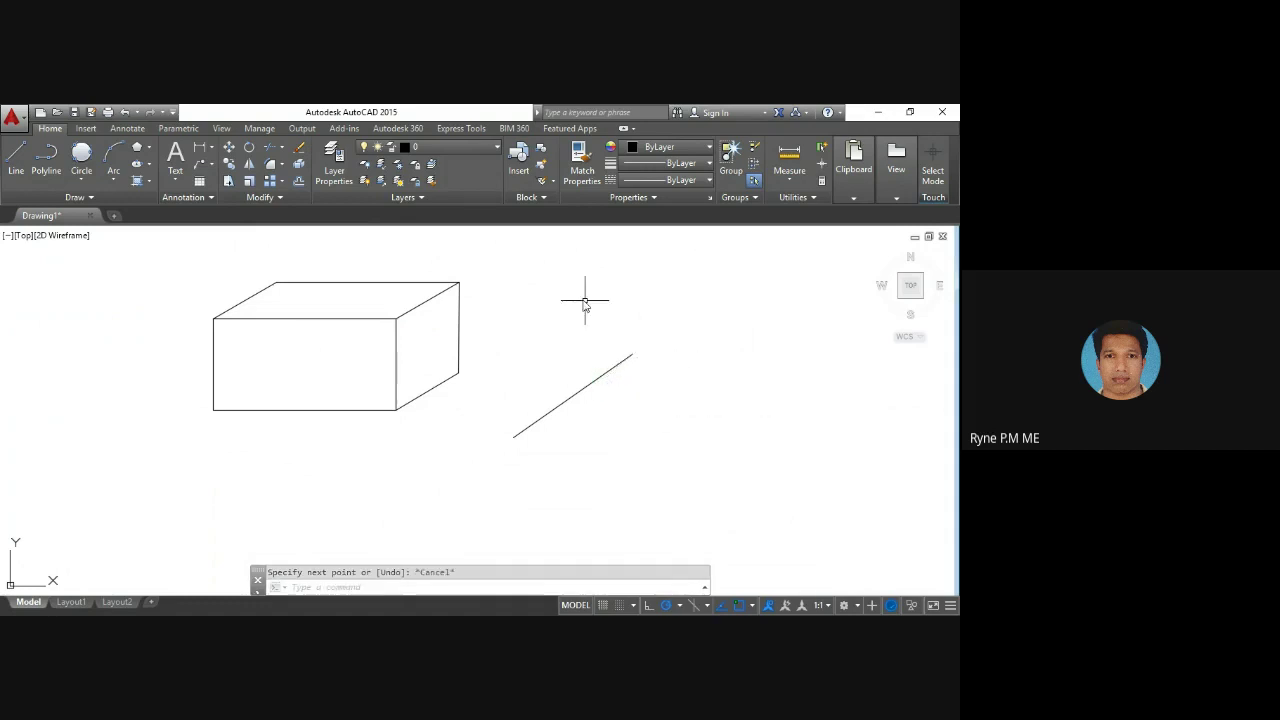
Step: Draw a second separate line 45 units long at 35 degrees, below and to the right of the 40-unit line
click(17, 160)
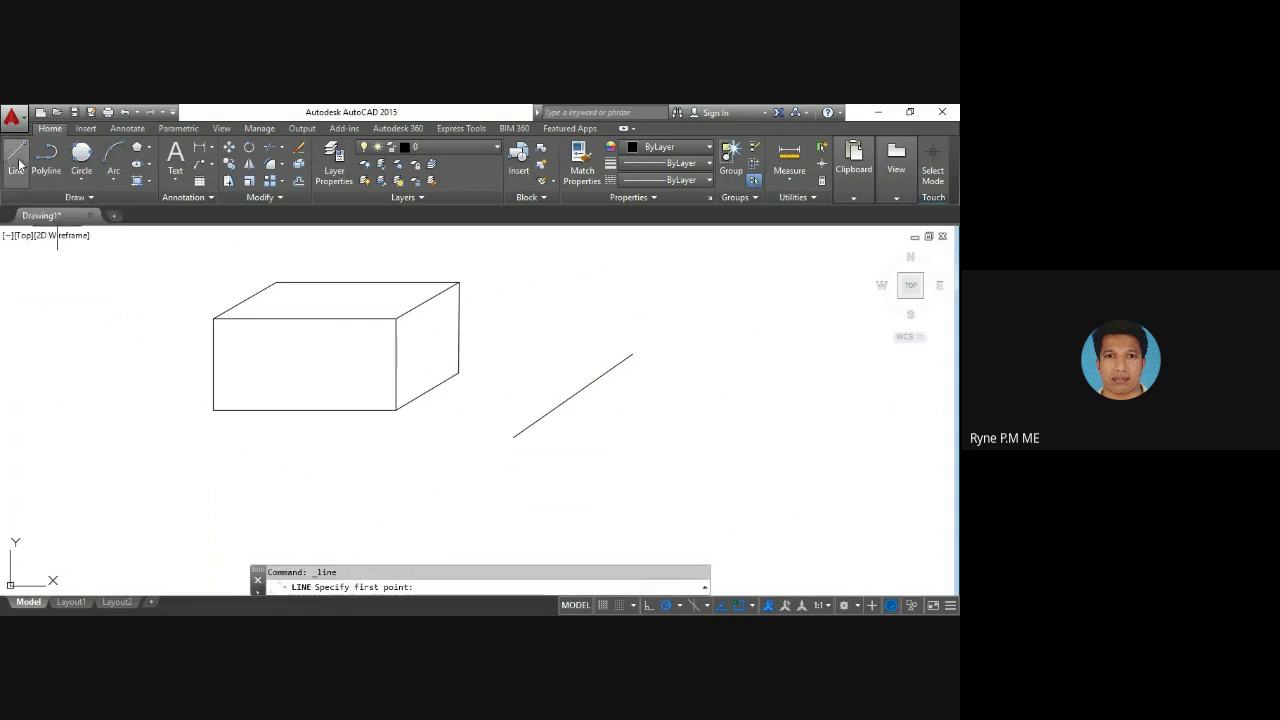
click(584, 488)
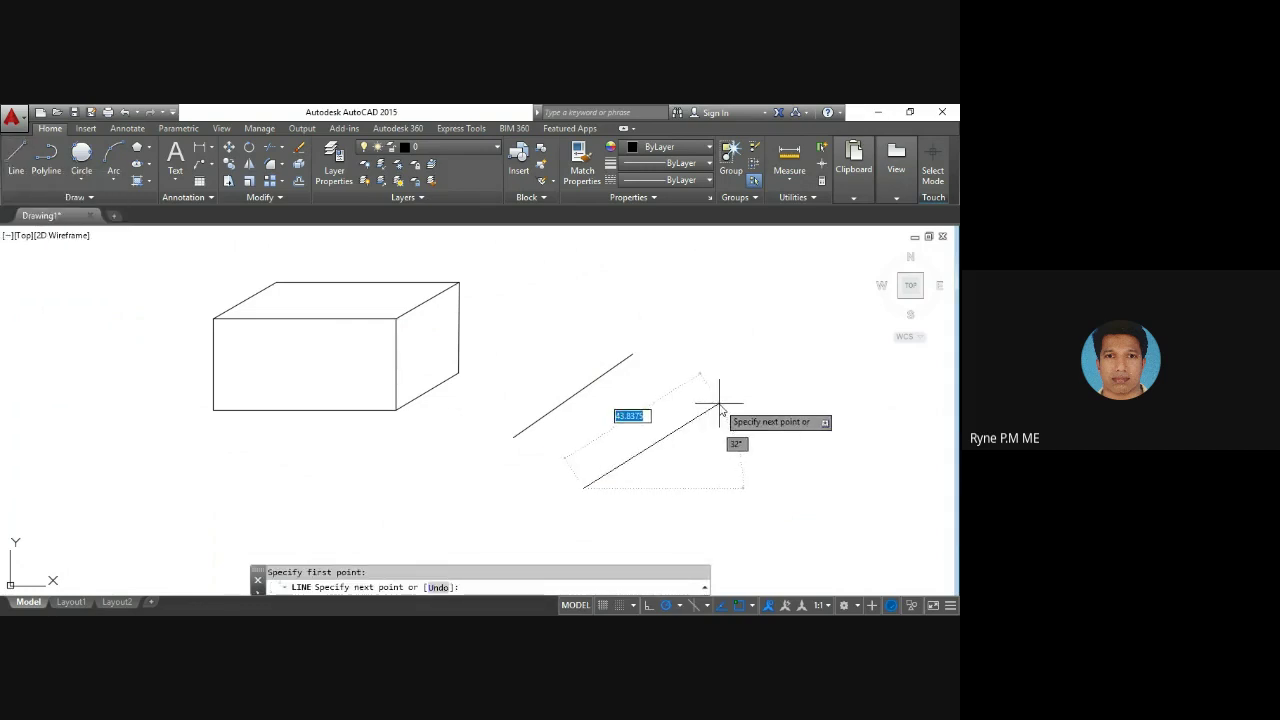
key(F8)
key(F8)
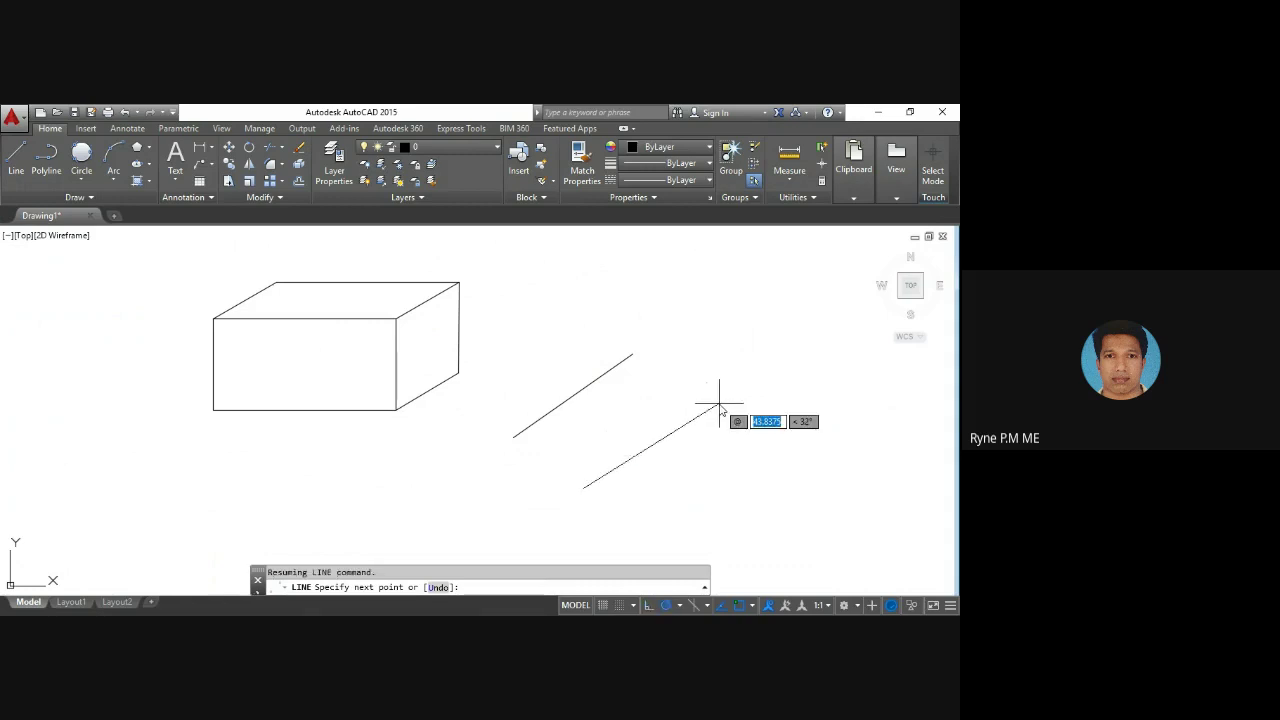
text(45)
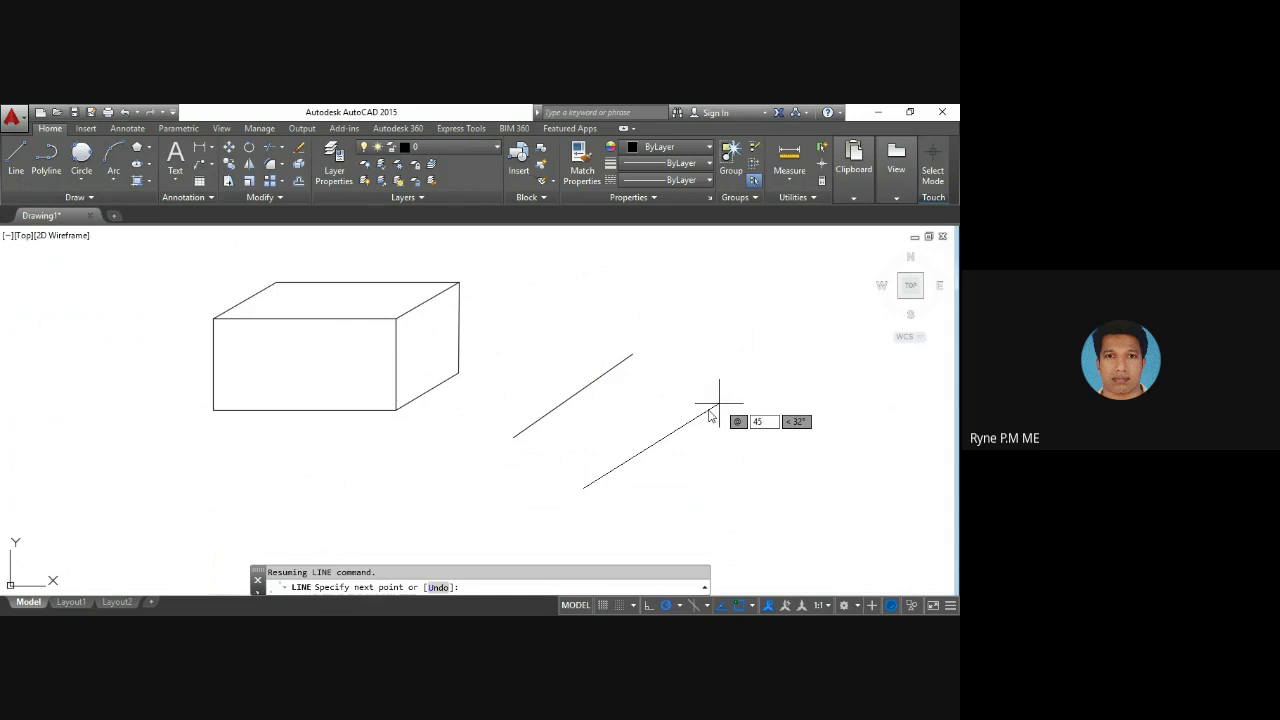
key(Tab)
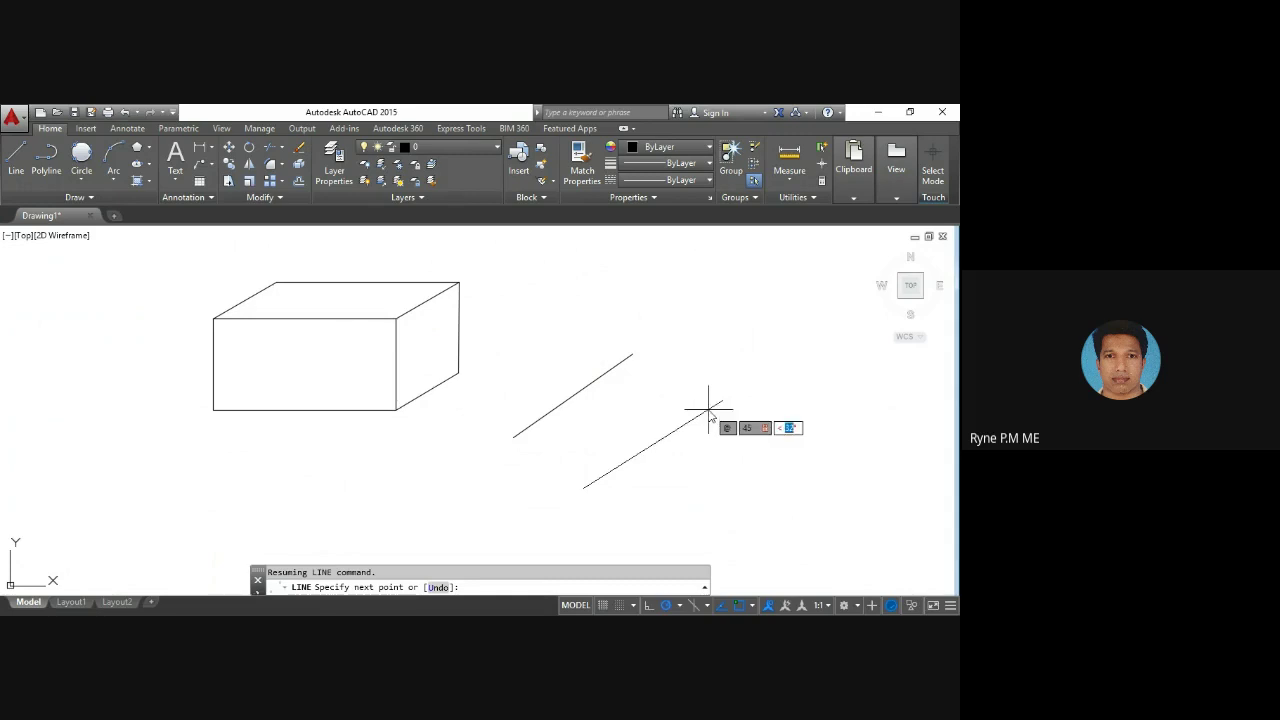
key(Return)
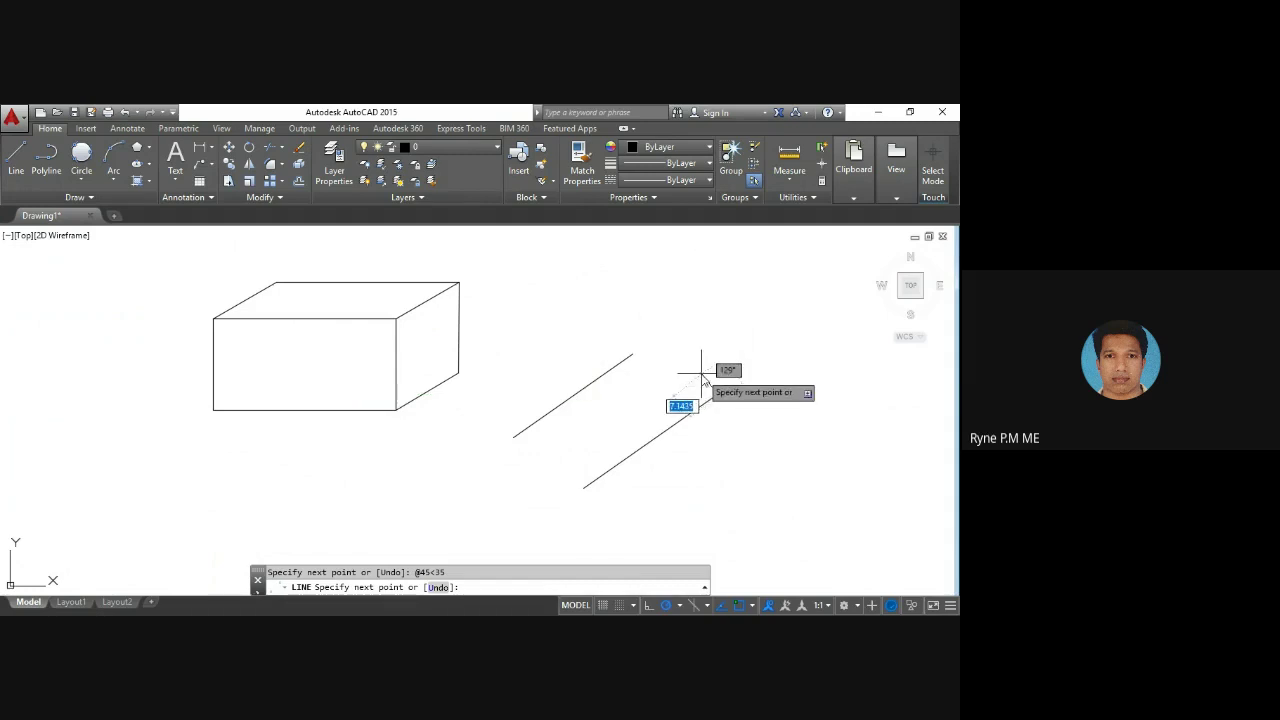
key(Escape)
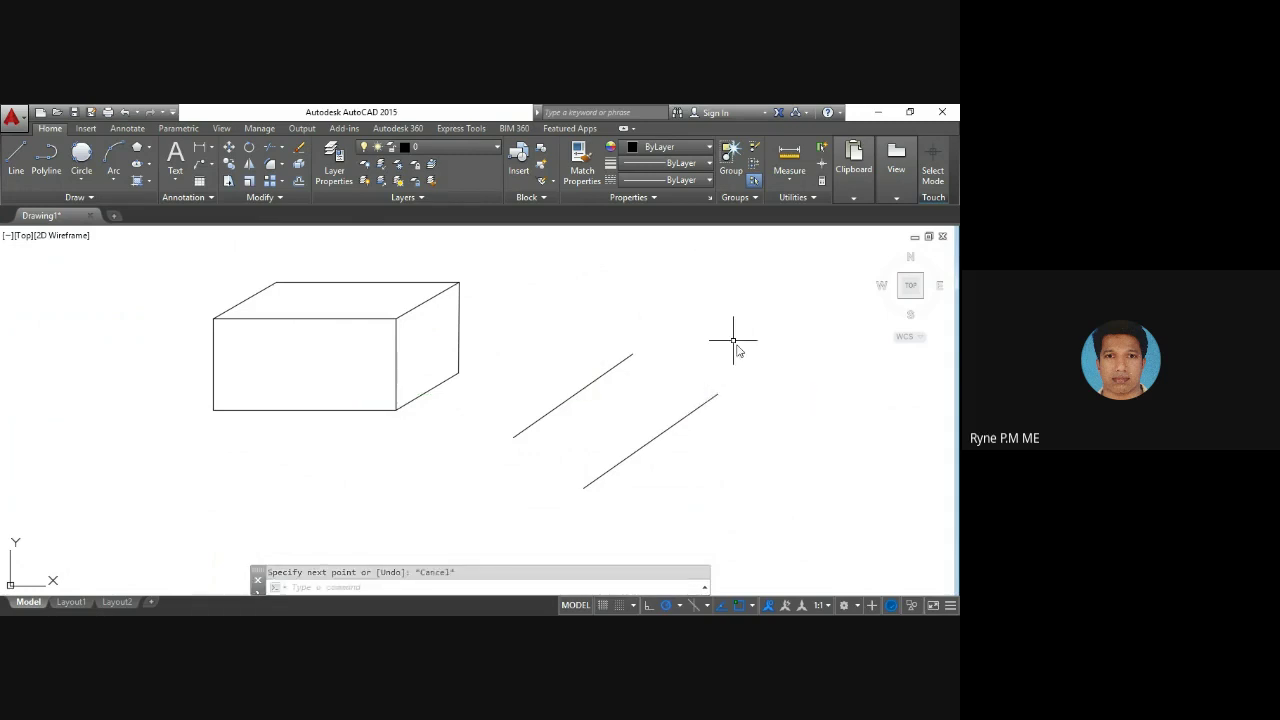
Step: Draw a line 30 units long perpendicular to the 40-unit line from its upper end, heading up and left at 125 degrees
click(16, 168)
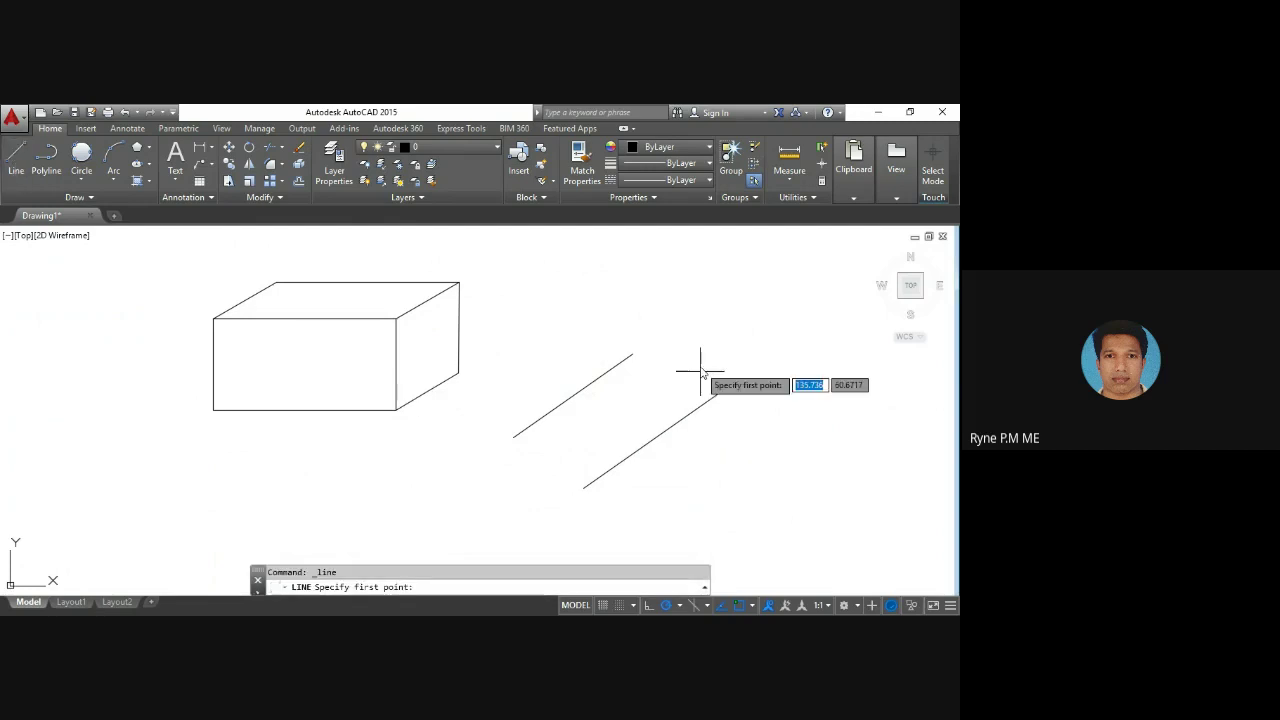
click(632, 354)
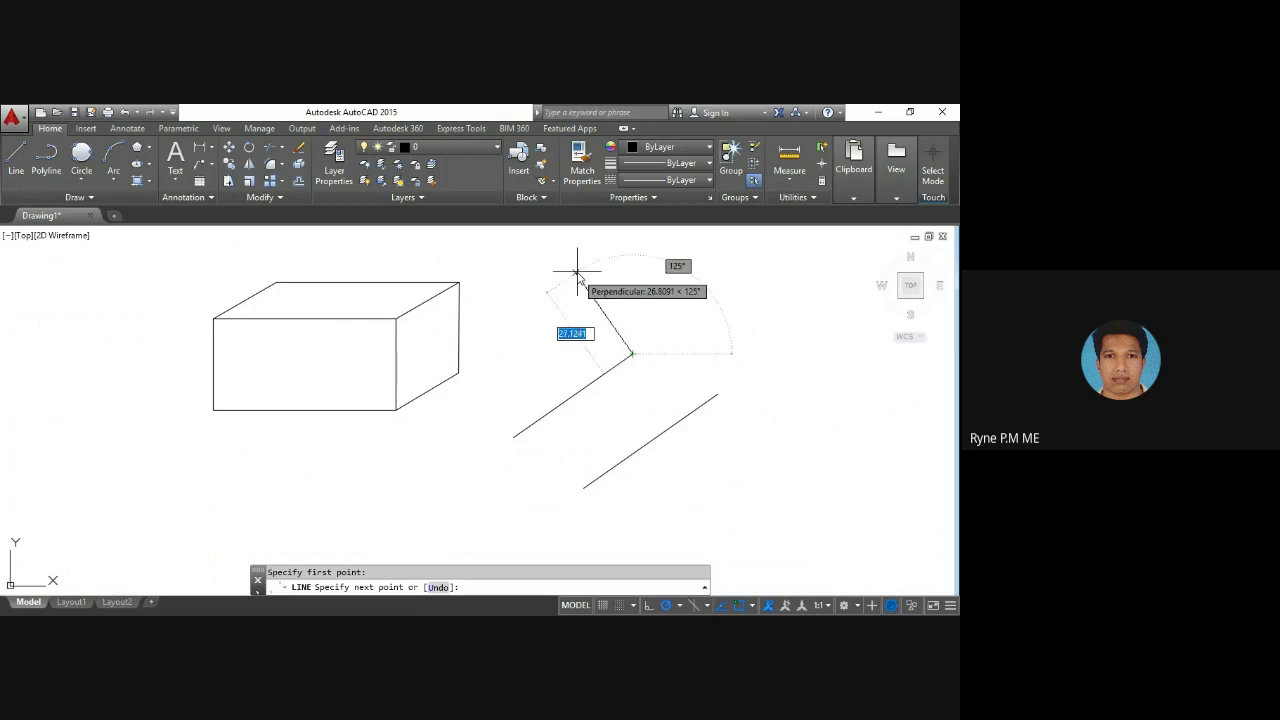
text(30)
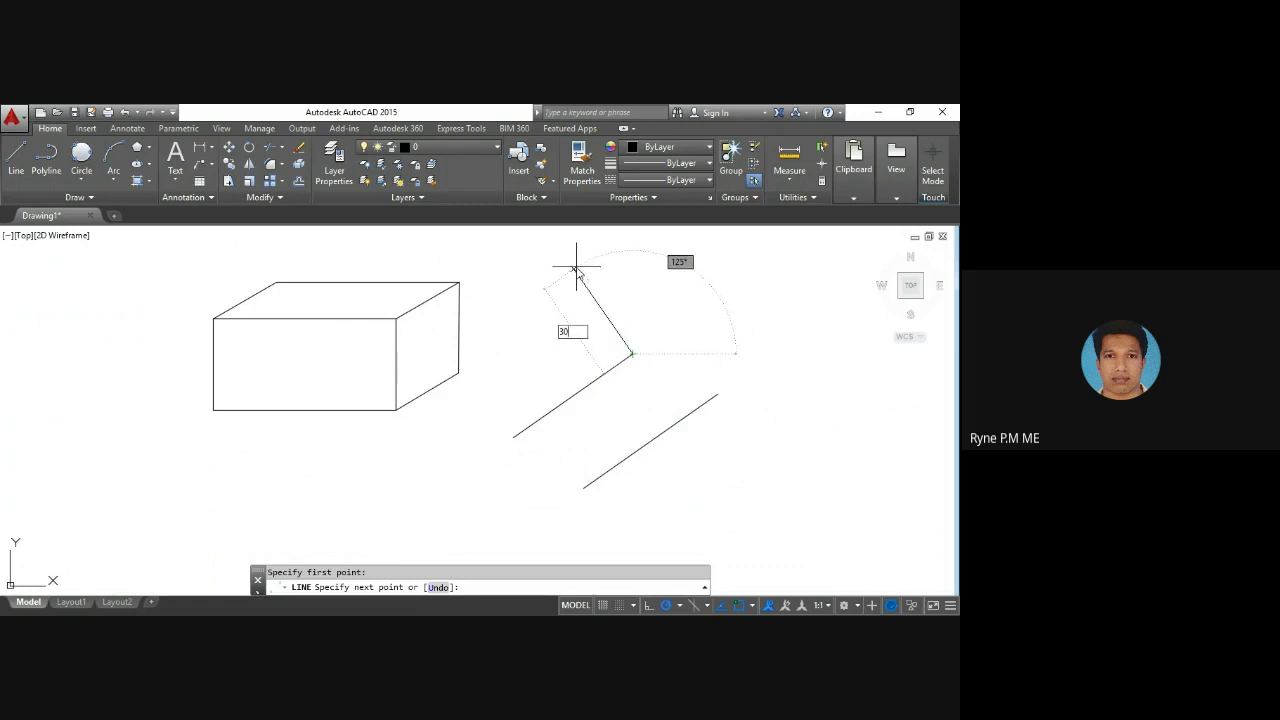
key(Return)
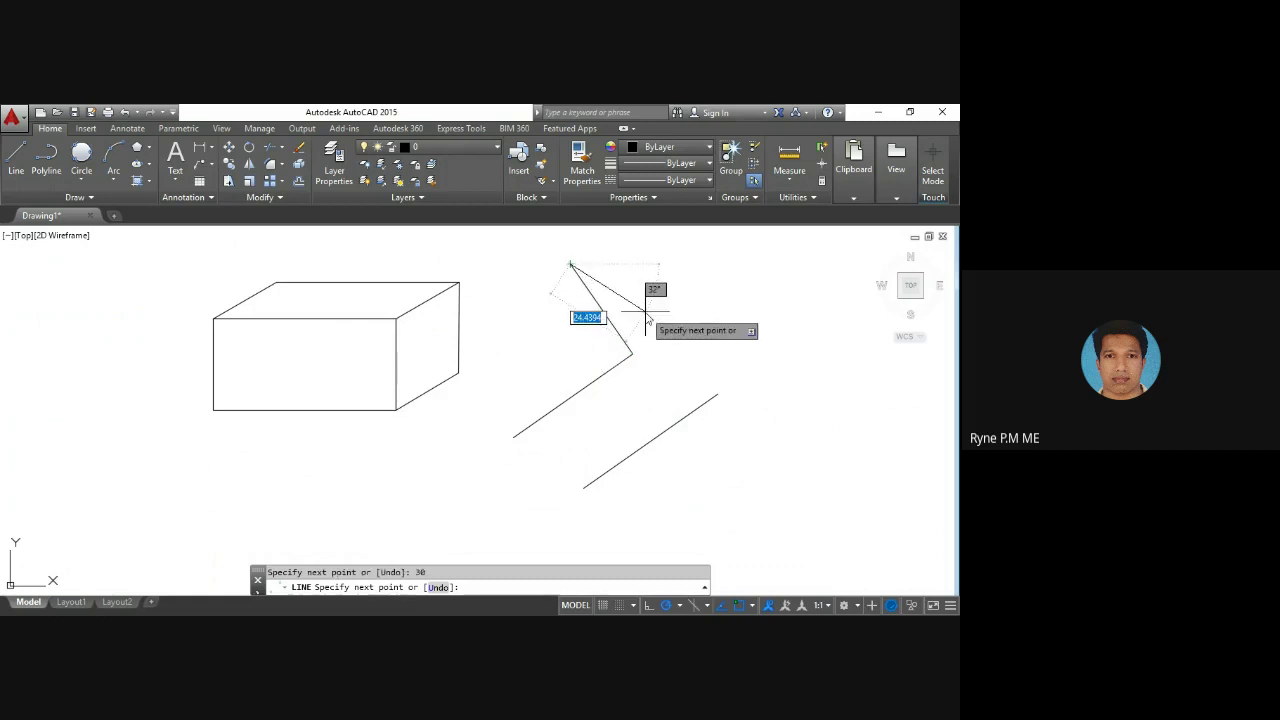
key(Escape)
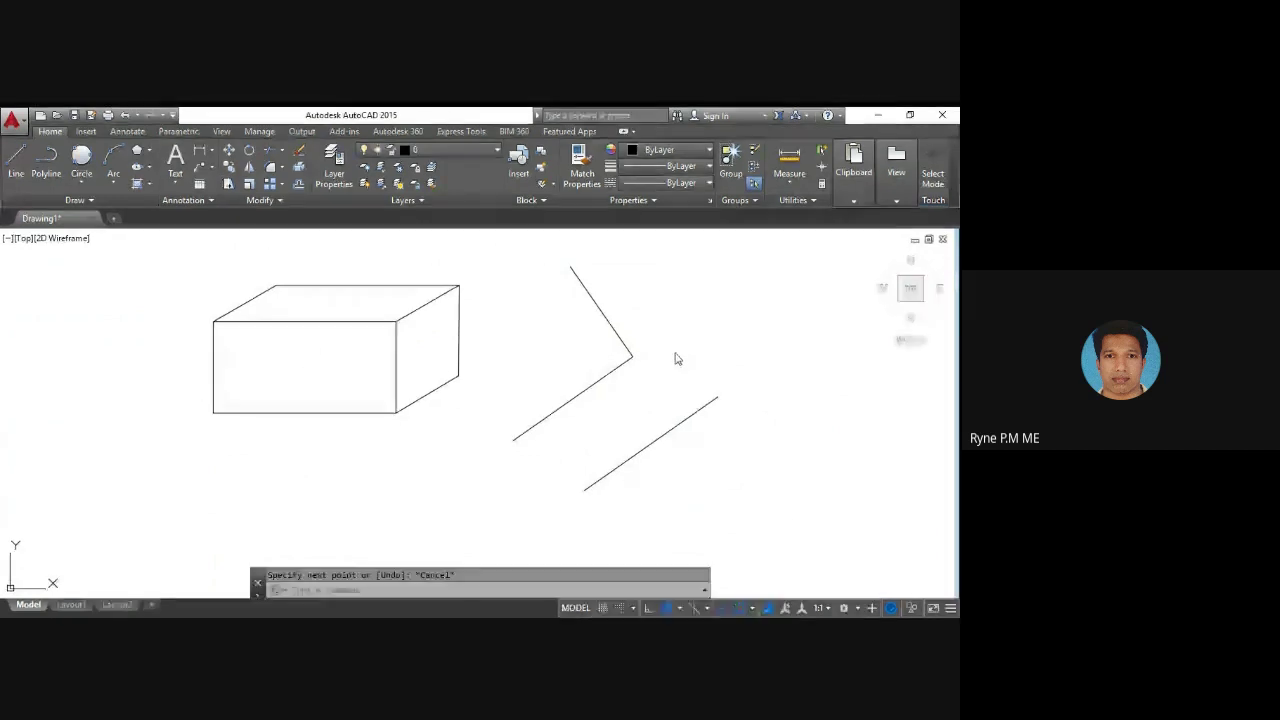
Step: Draw a circle by centre and radius with a radius of 20 in the empty space to the right of the angled lines
click(748, 467)
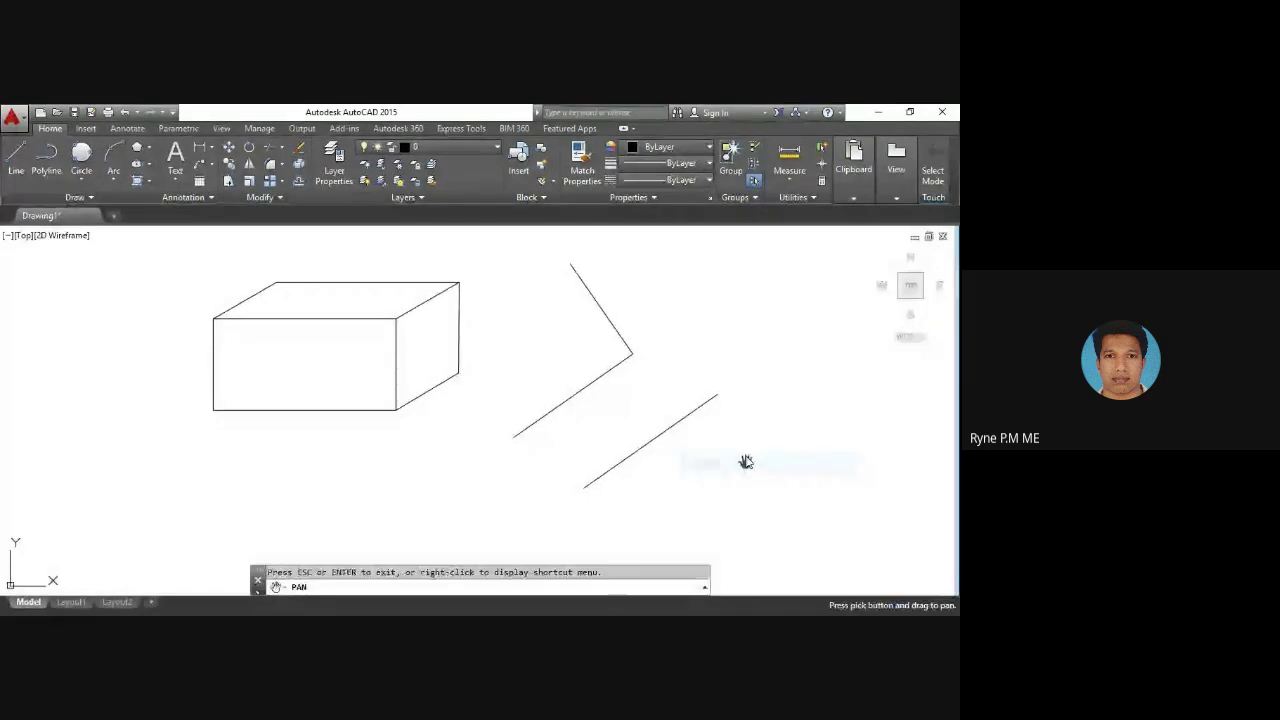
drag(793, 400, 264, 400)
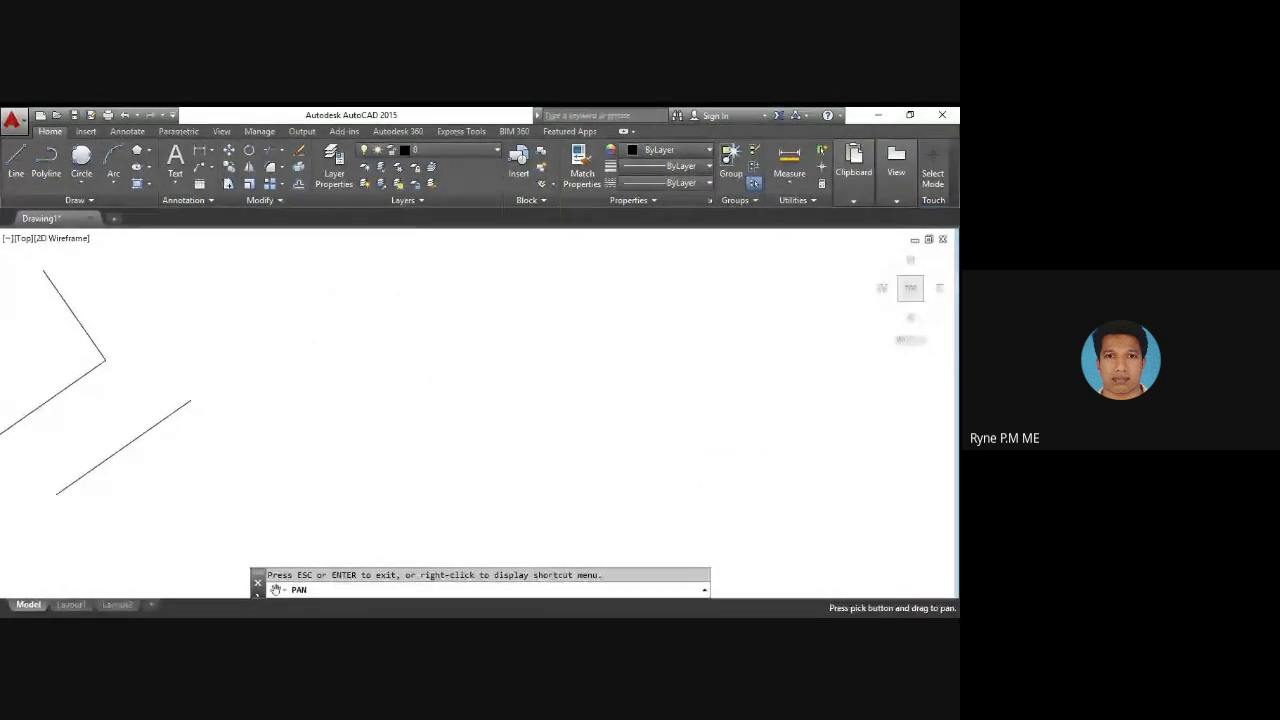
key(Escape)
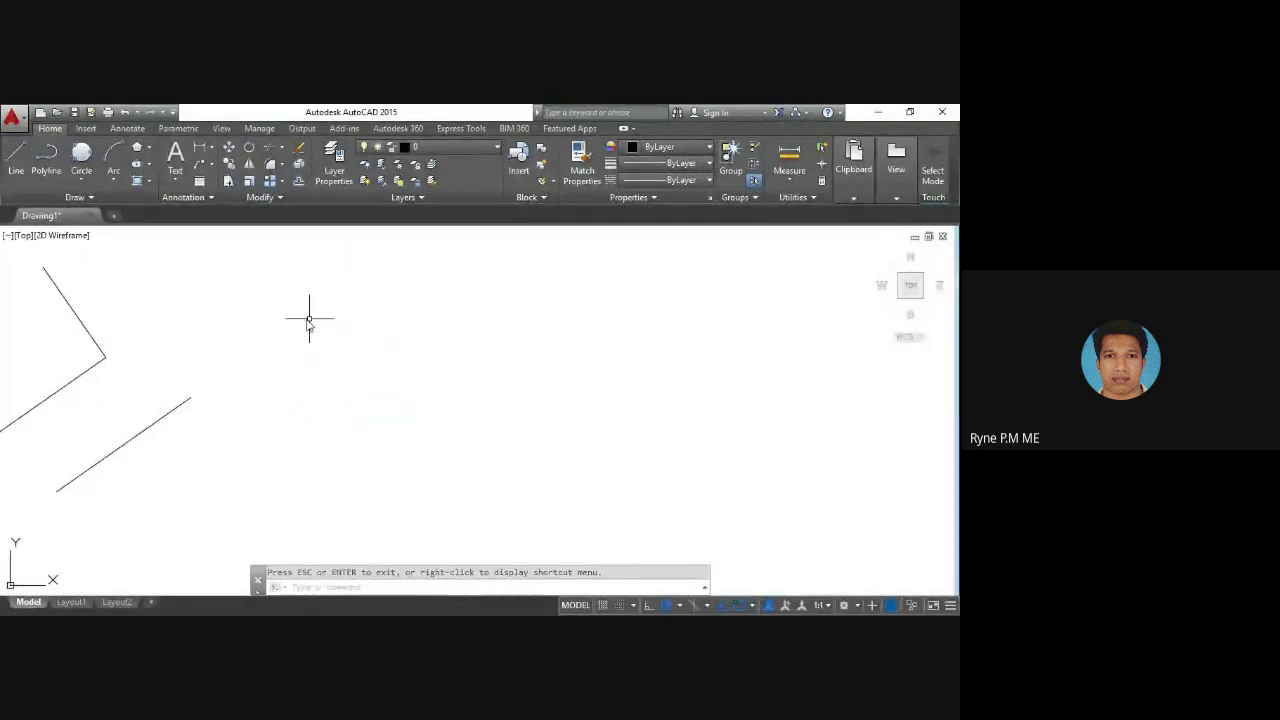
click(84, 180)
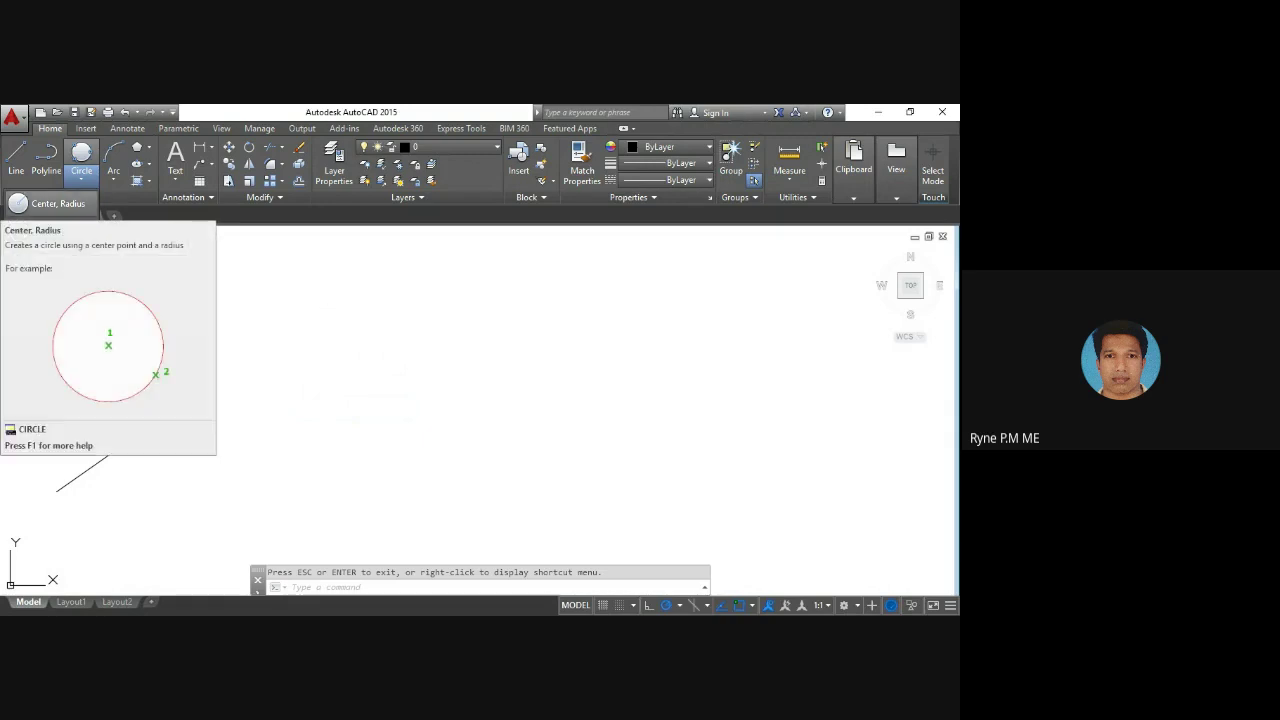
click(50, 203)
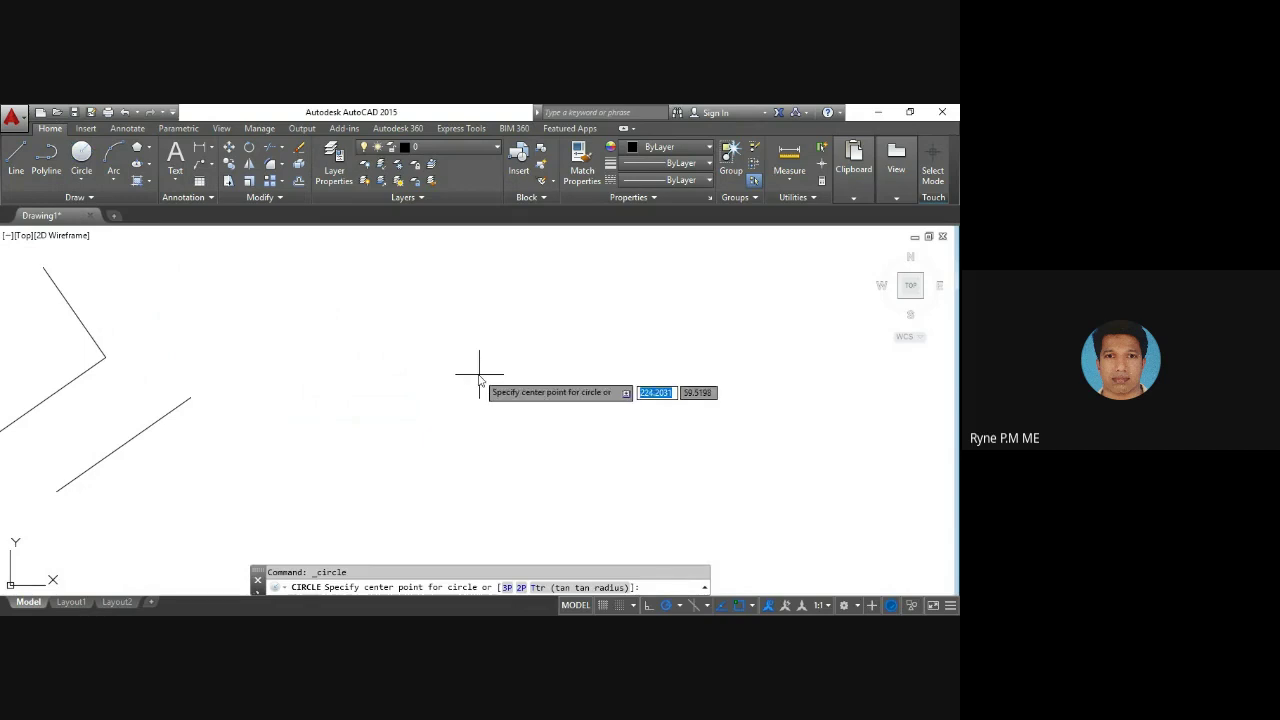
click(347, 345)
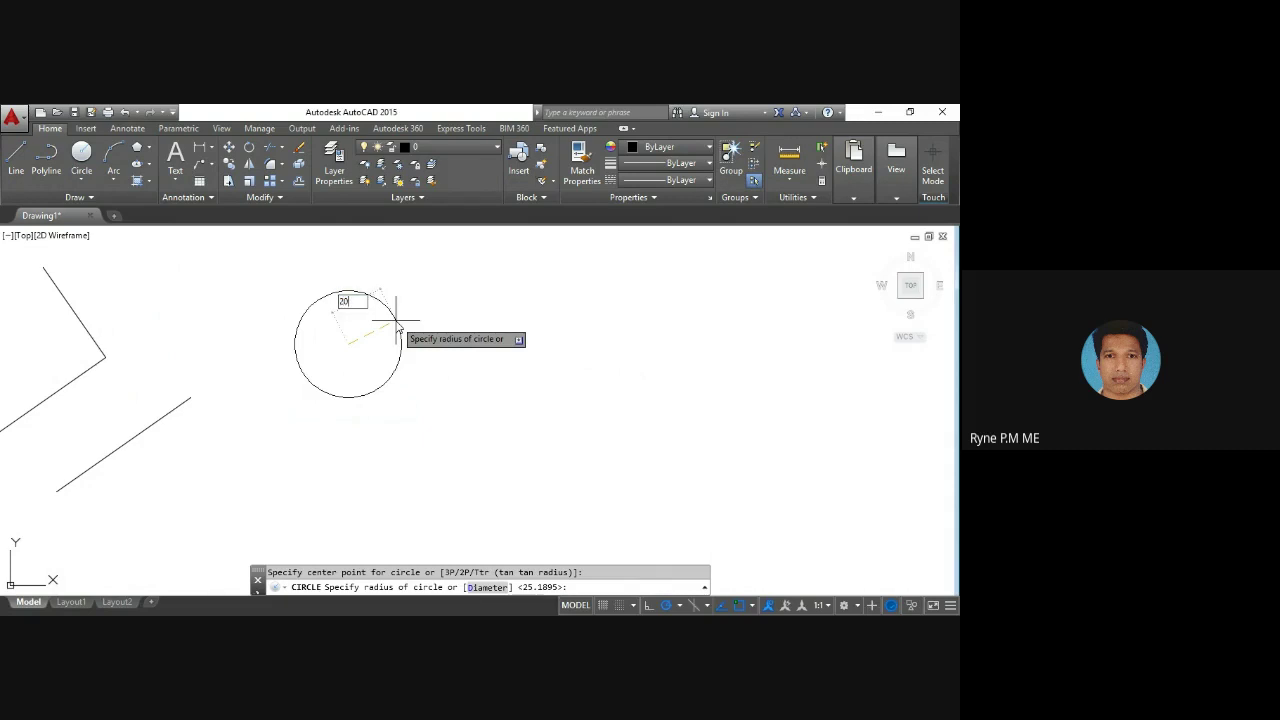
key(Return)
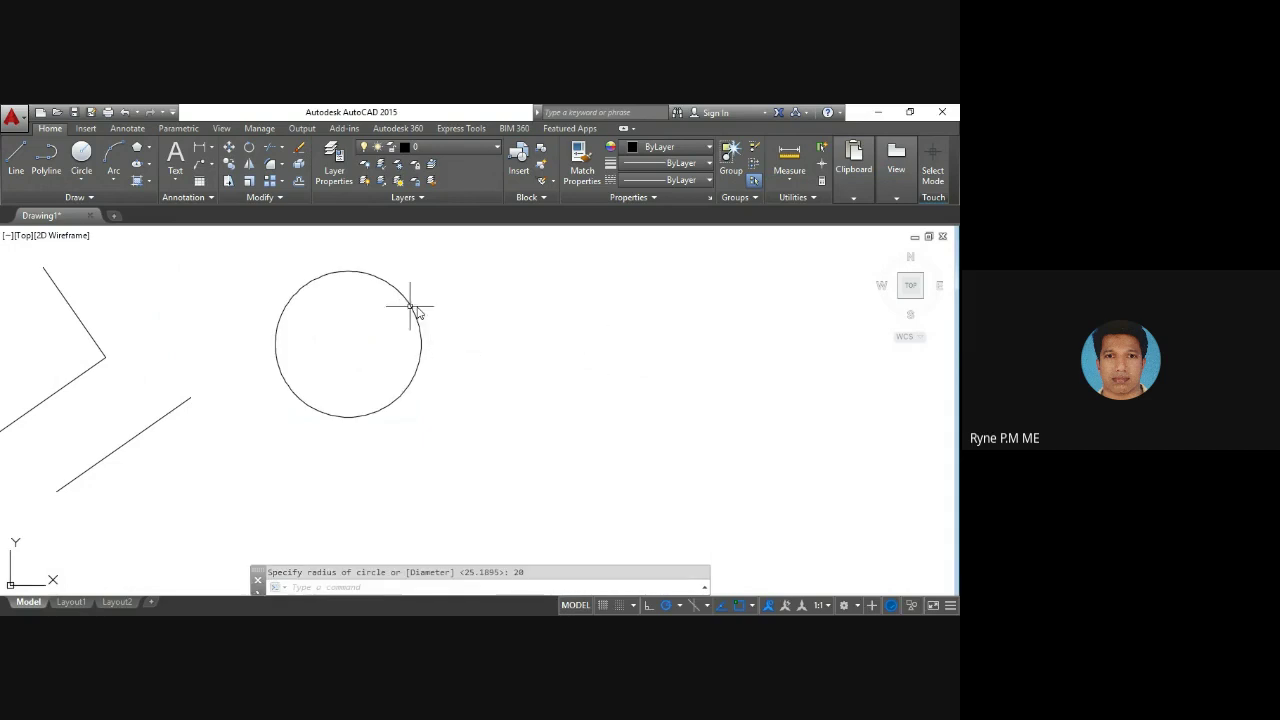
Step: Draw a circle by centre and diameter with a diameter of 40, centred near the right edge of the radius-20 circle
click(83, 182)
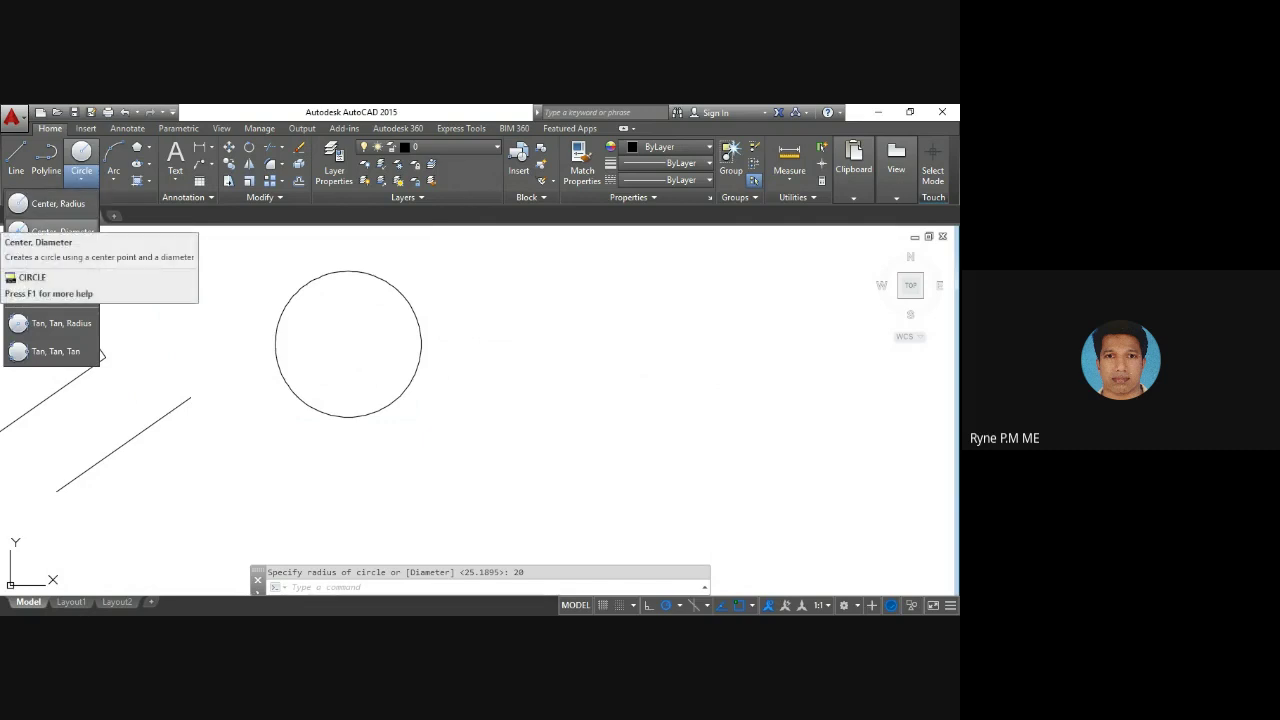
click(76, 232)
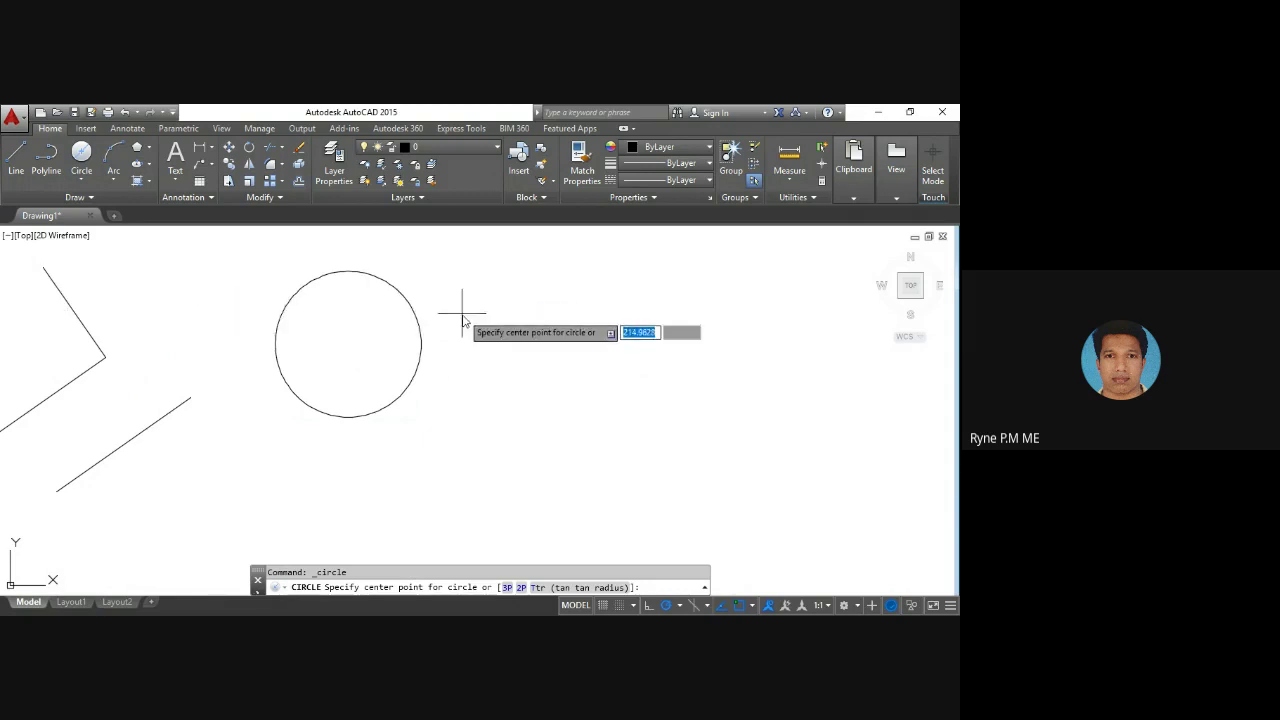
click(420, 351)
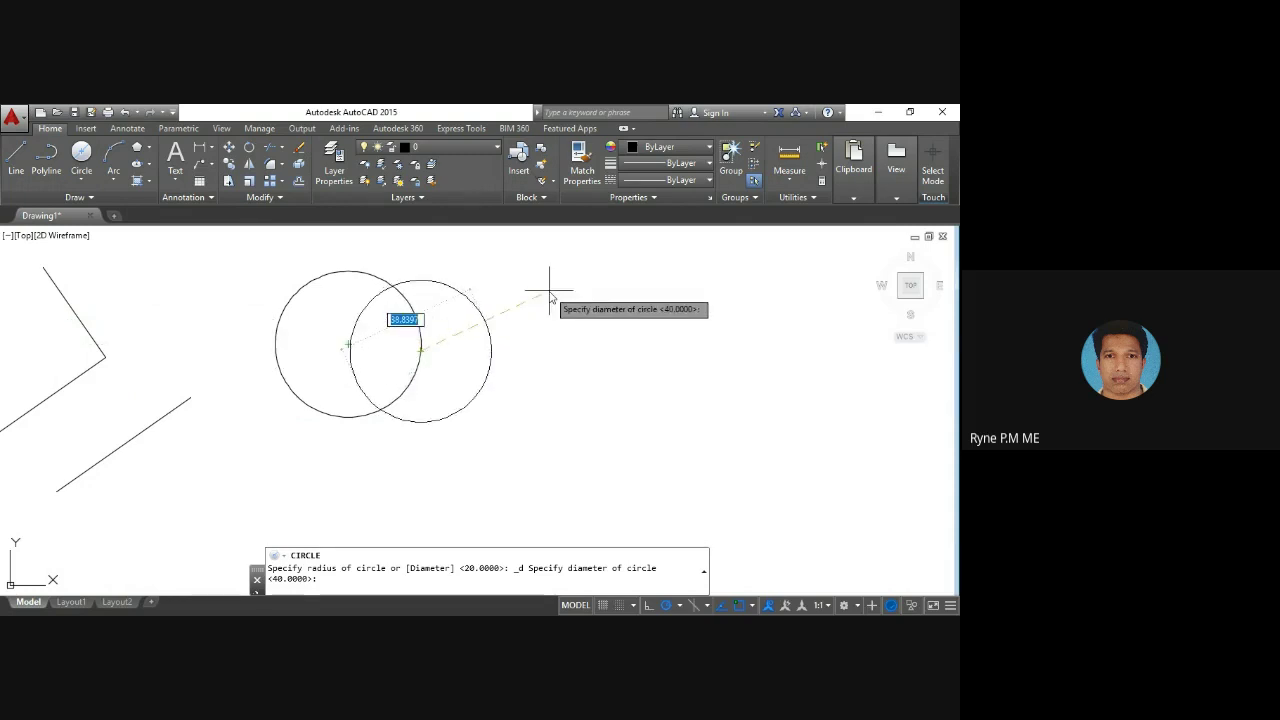
text(4)
key(Return)
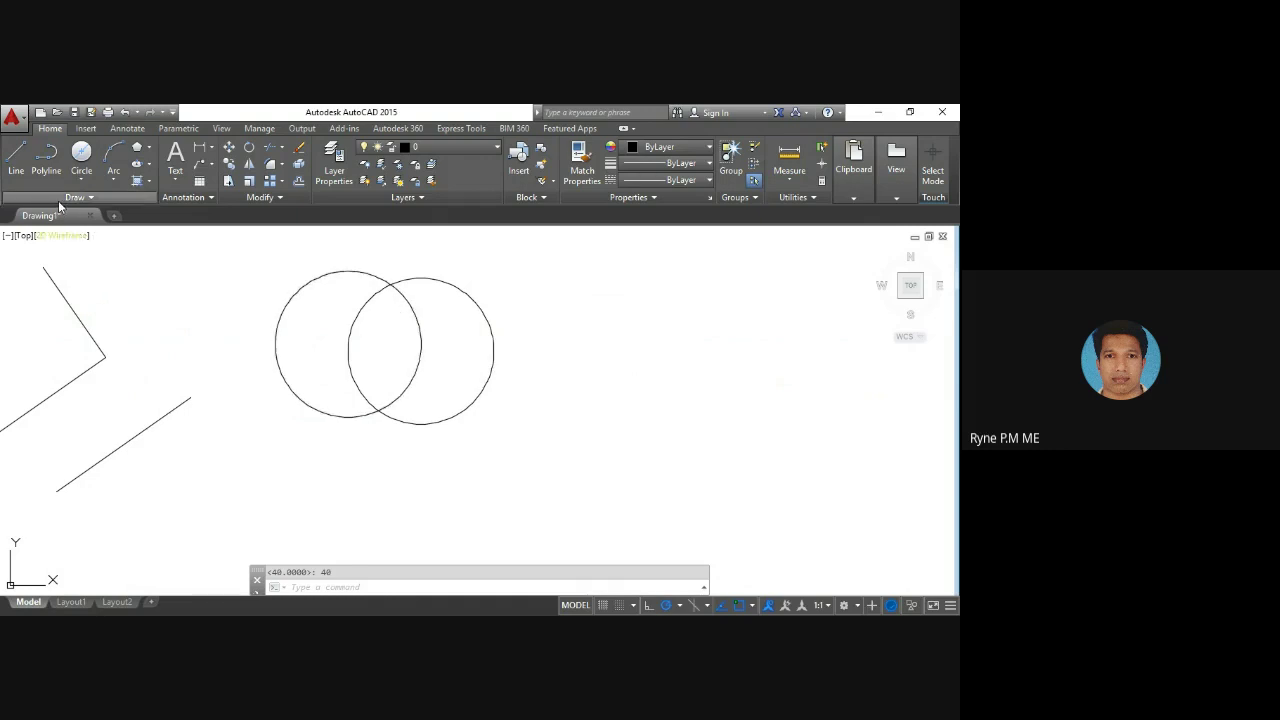
Step: Draw a three-point circle with a radius of about 16 just below the two overlapping circles
click(86, 184)
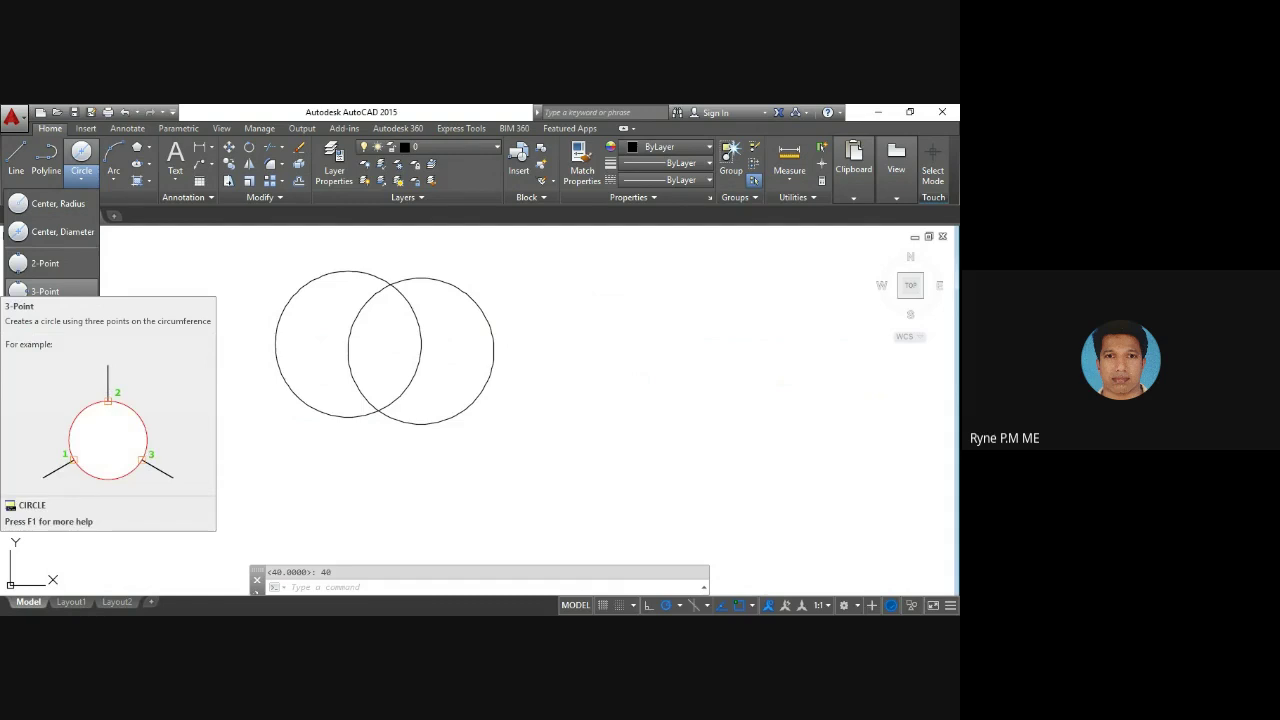
click(45, 291)
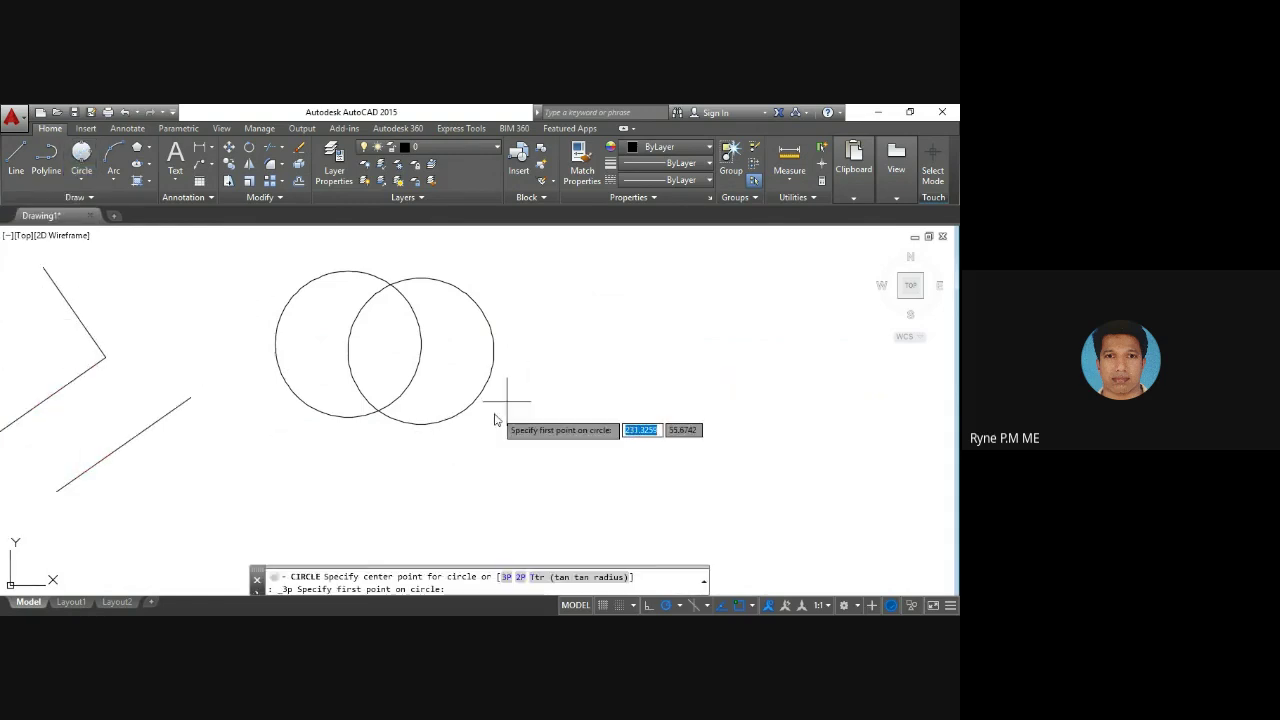
click(322, 442)
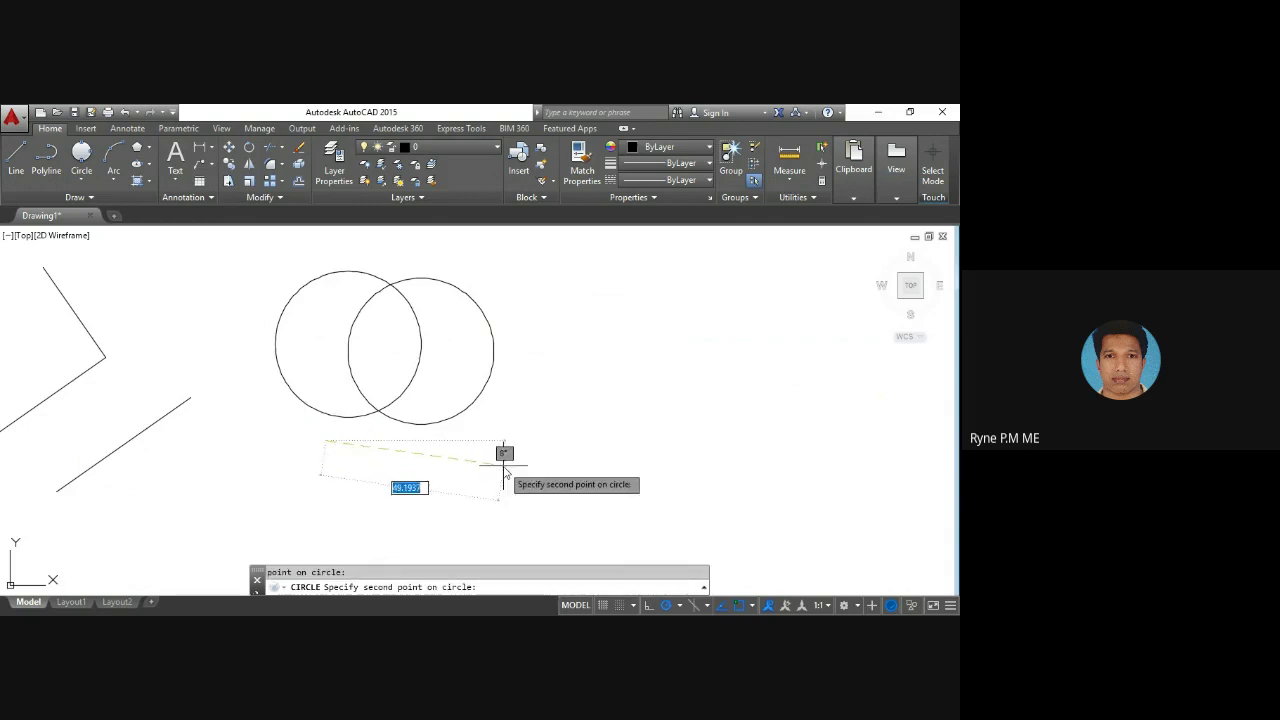
click(428, 465)
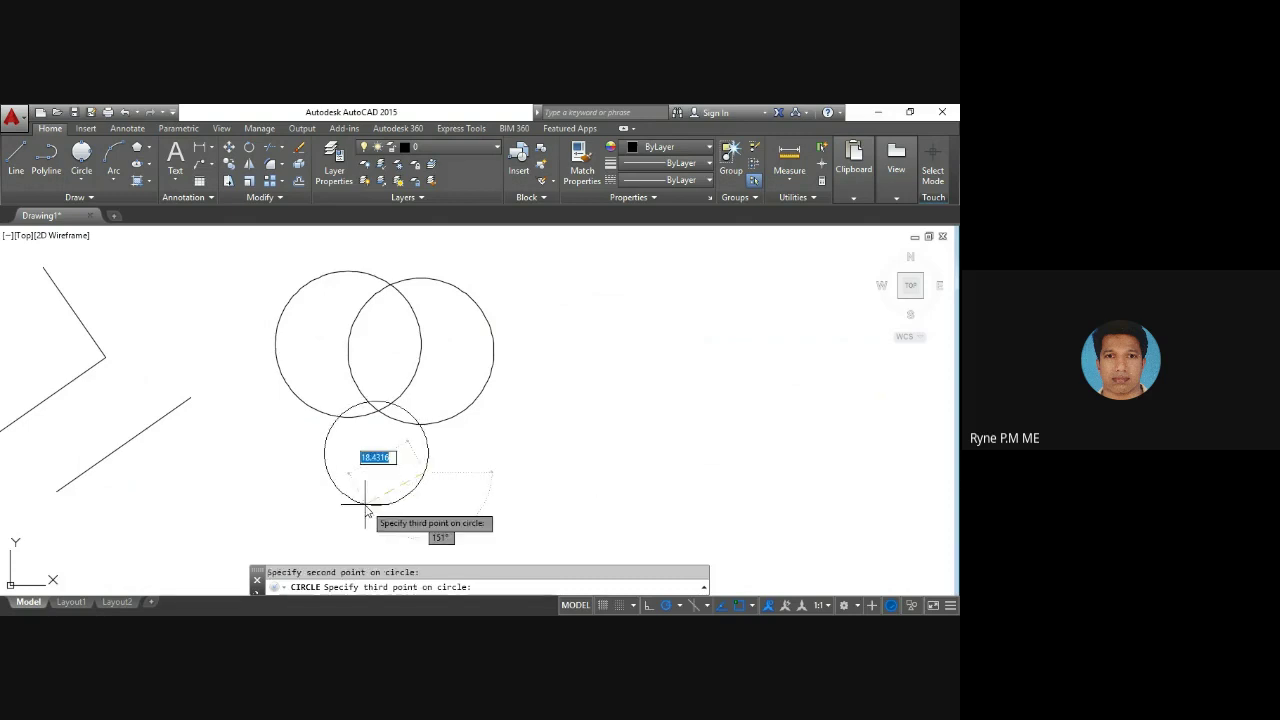
click(316, 512)
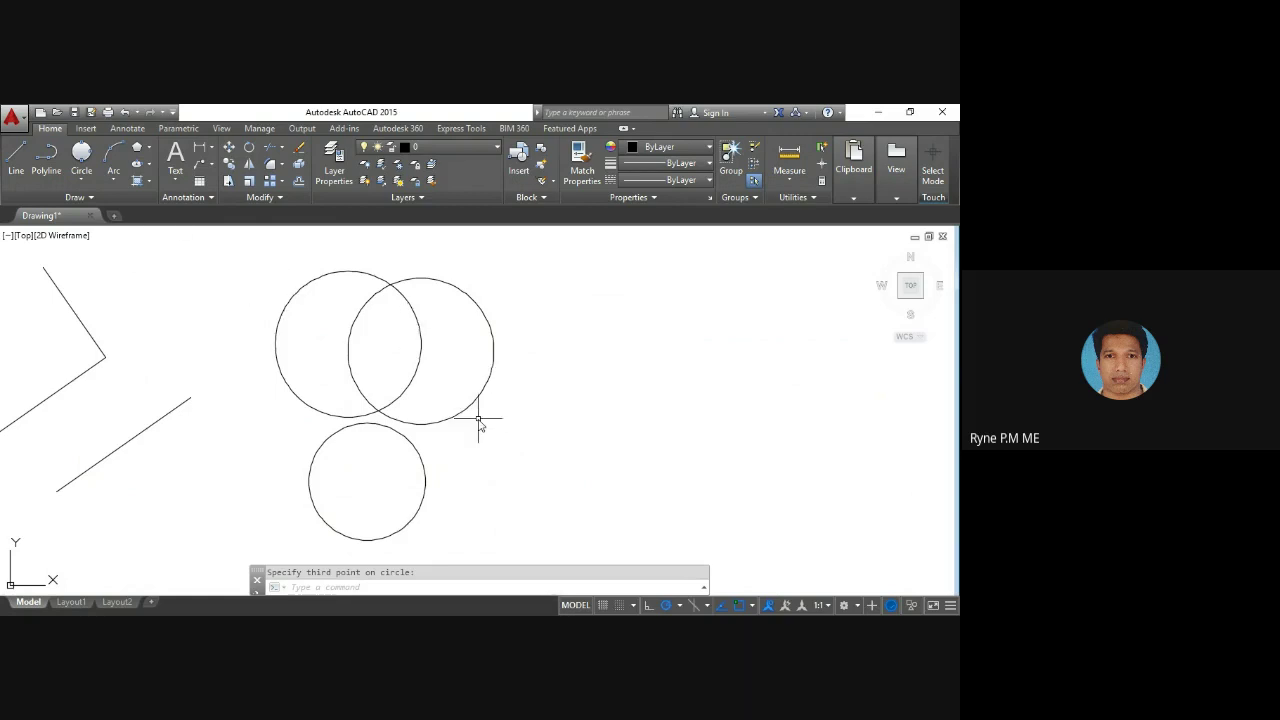
Step: Draw a circle by centre and radius with a radius of 25, well to the right of the three-point circle
click(80, 183)
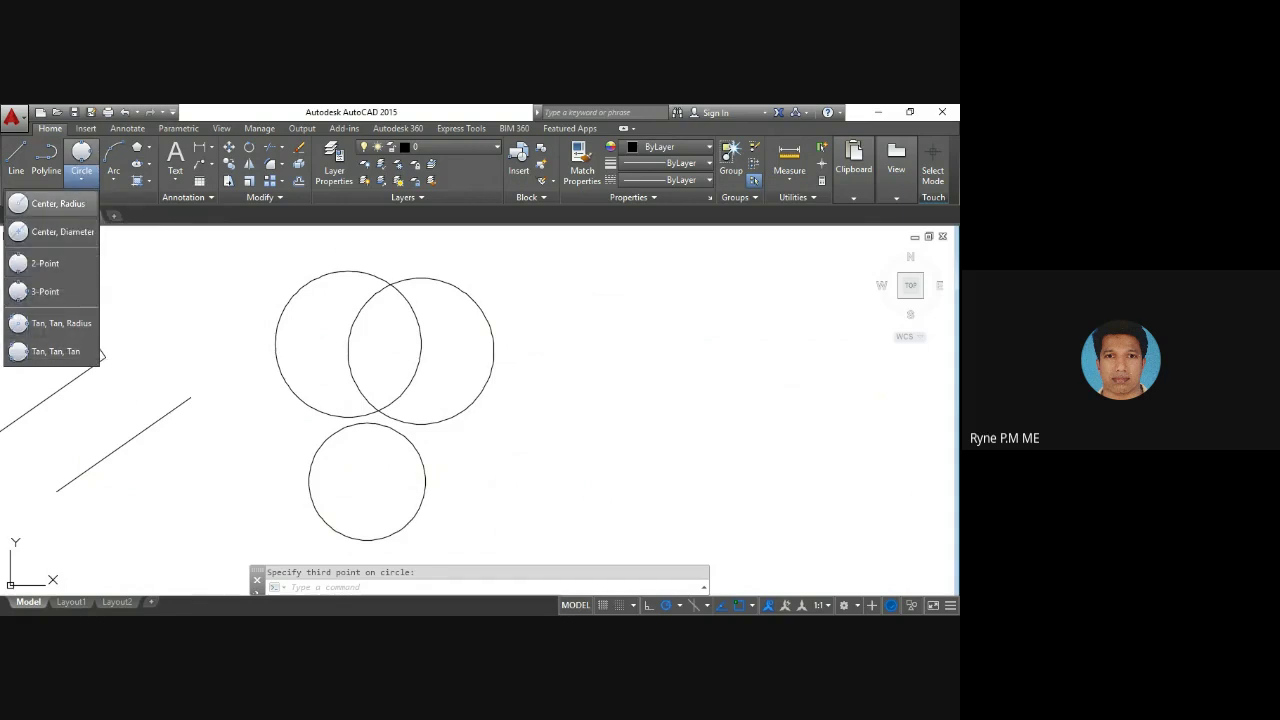
click(55, 203)
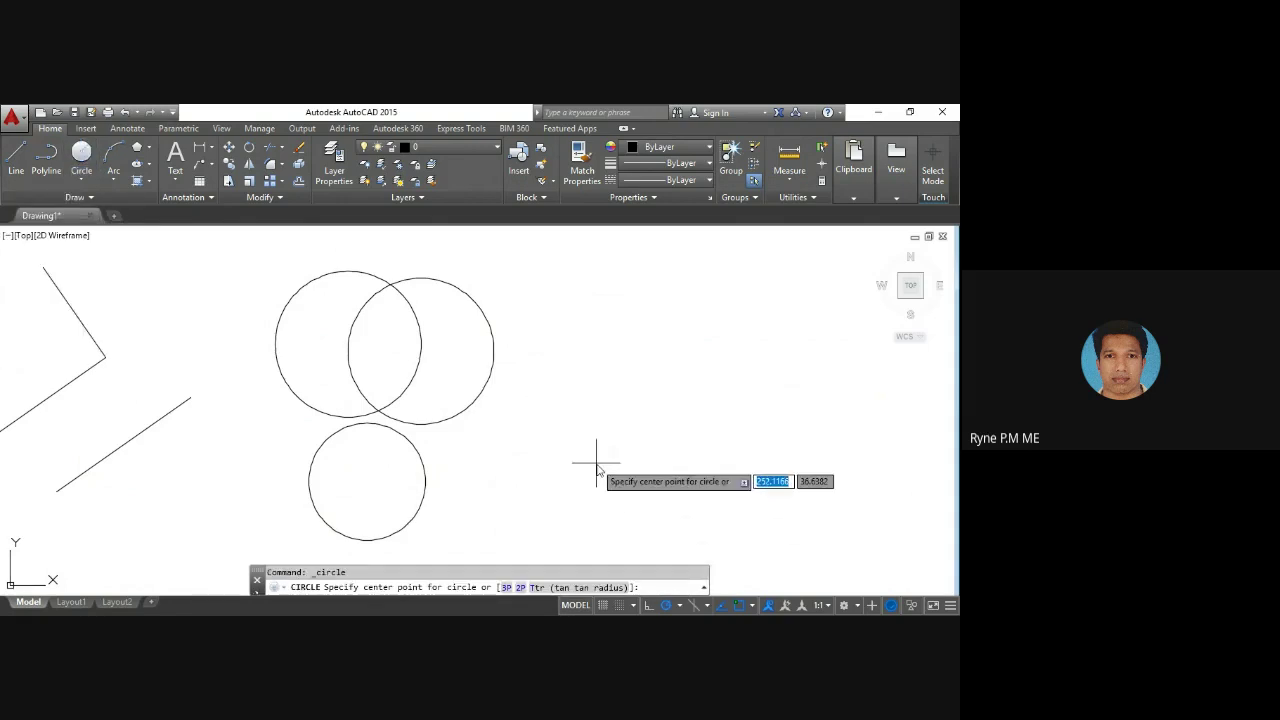
click(661, 475)
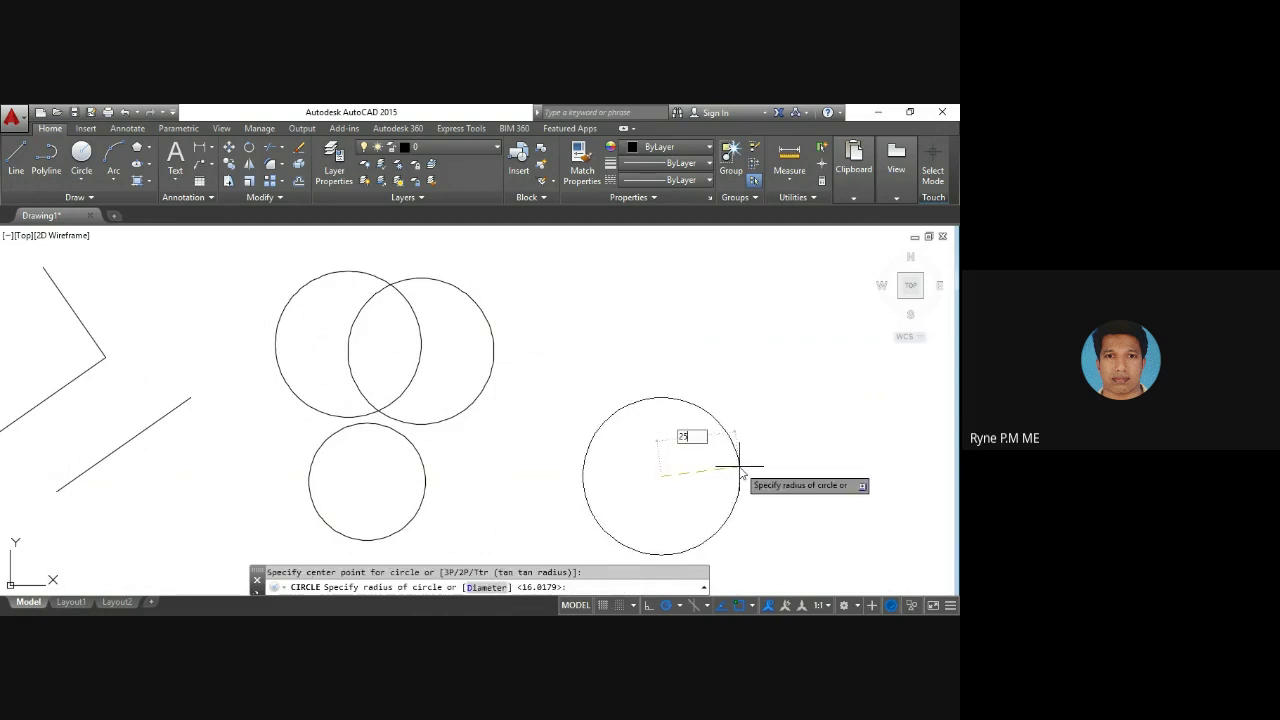
key(Return)
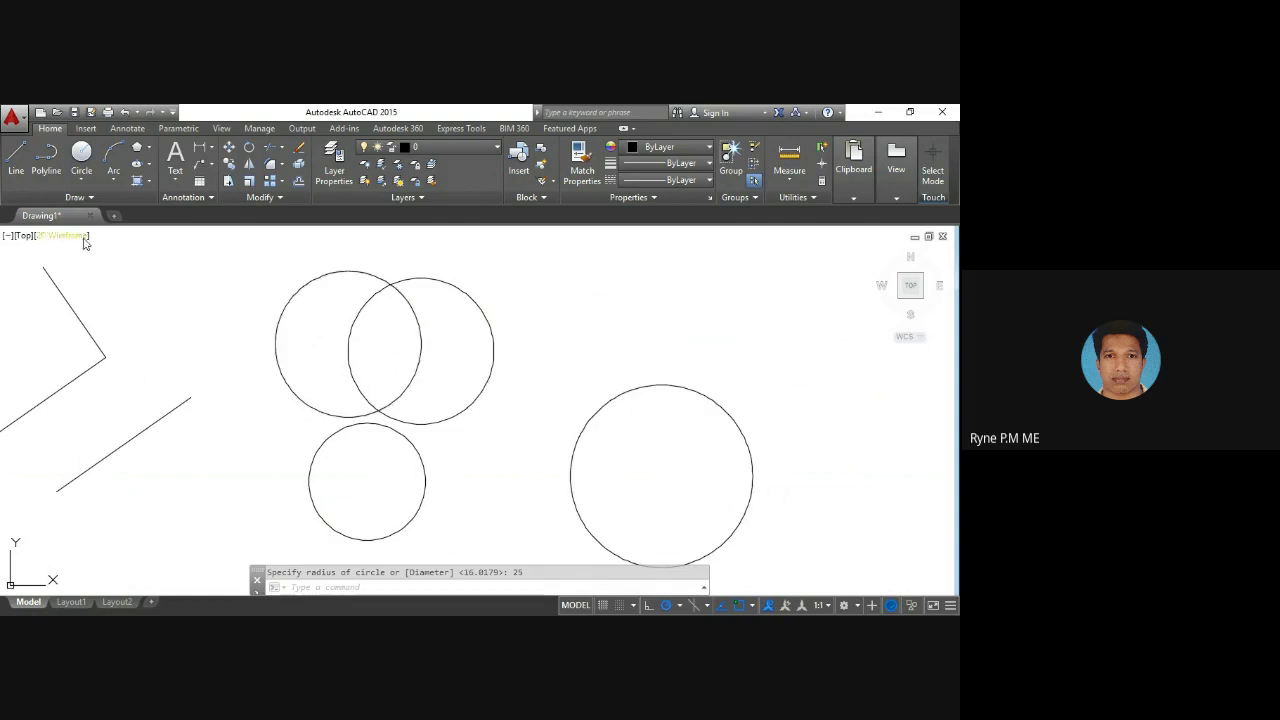
Step: Draw a Tan, Tan, Tan circle touching the three-point circle, the diameter-40 circle and the radius-25 circle
click(82, 181)
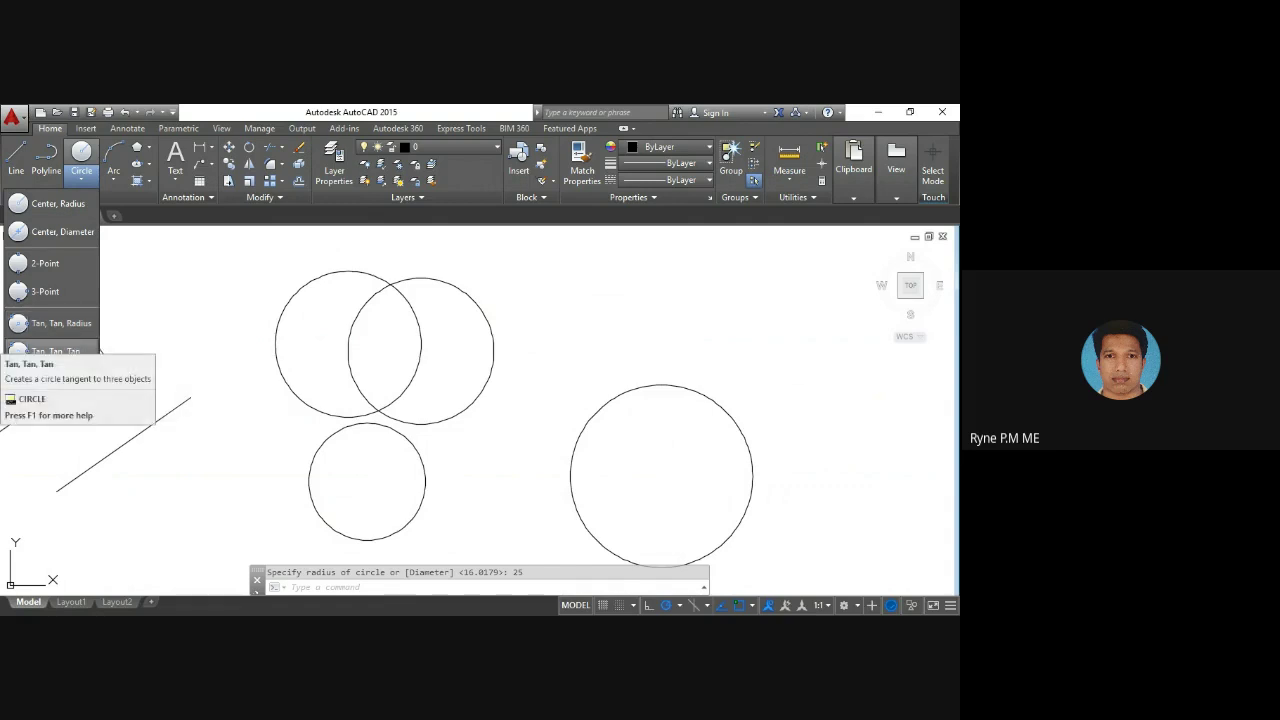
click(95, 351)
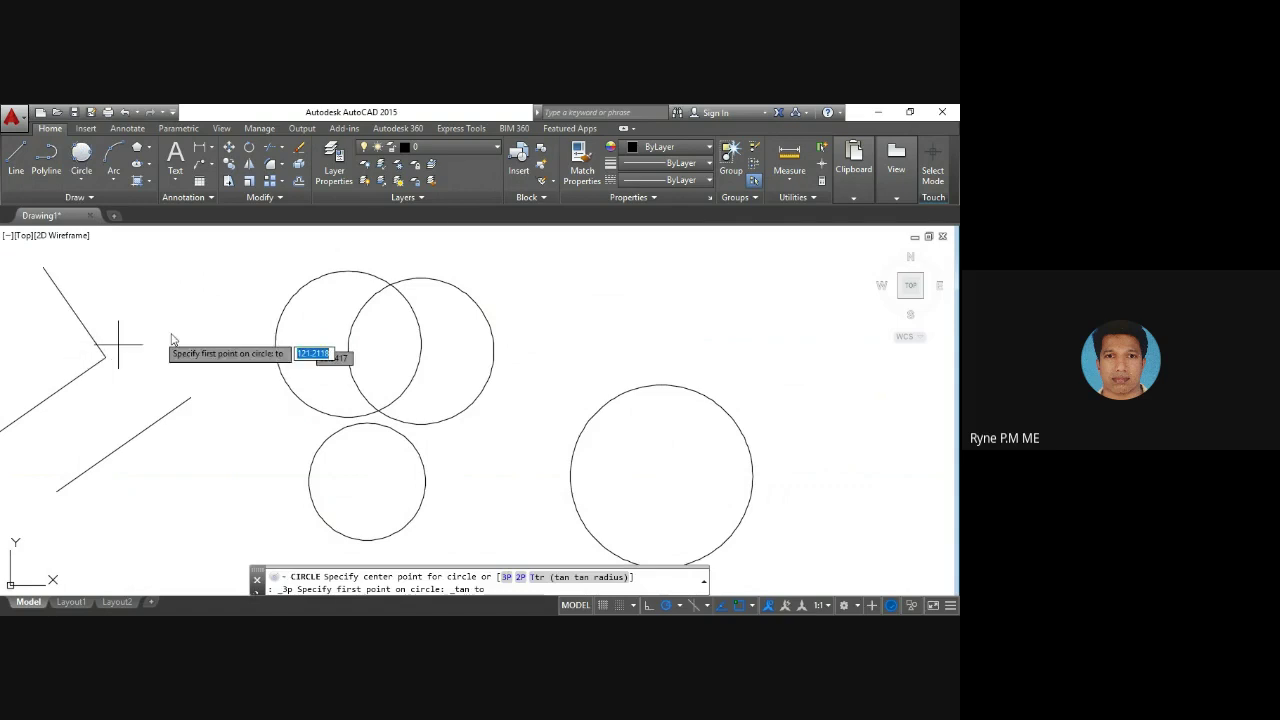
click(428, 480)
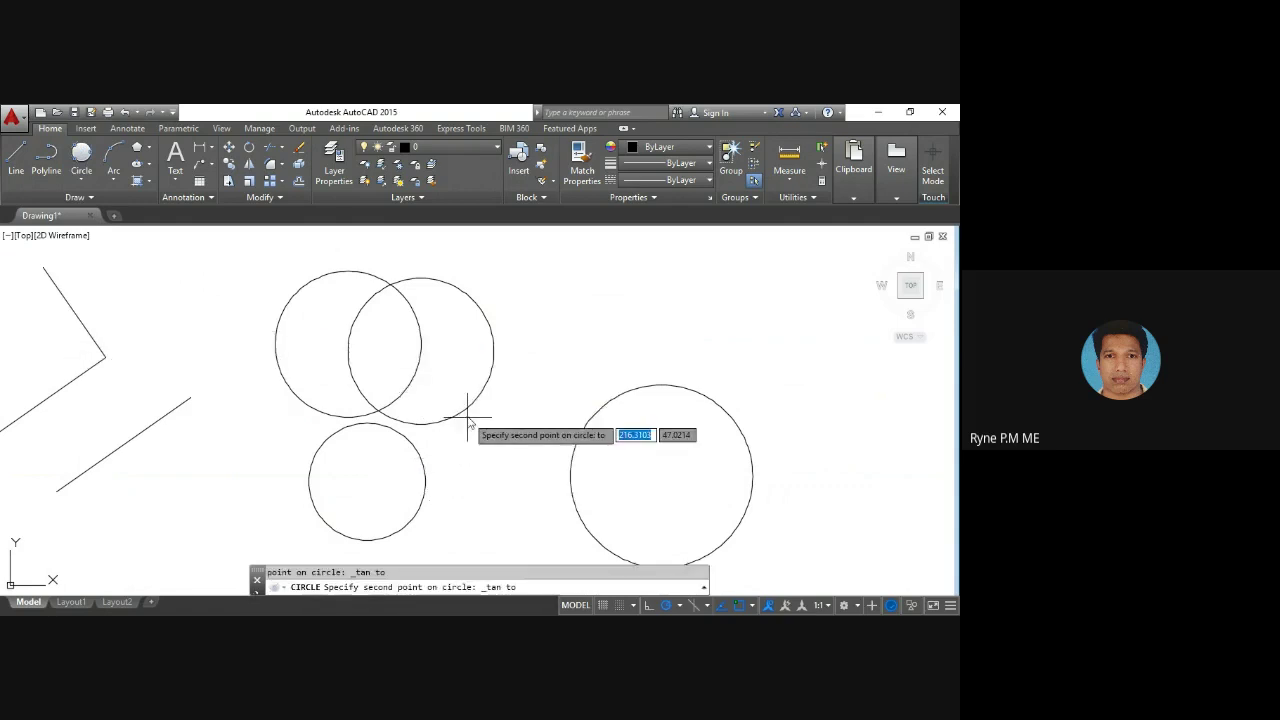
click(466, 407)
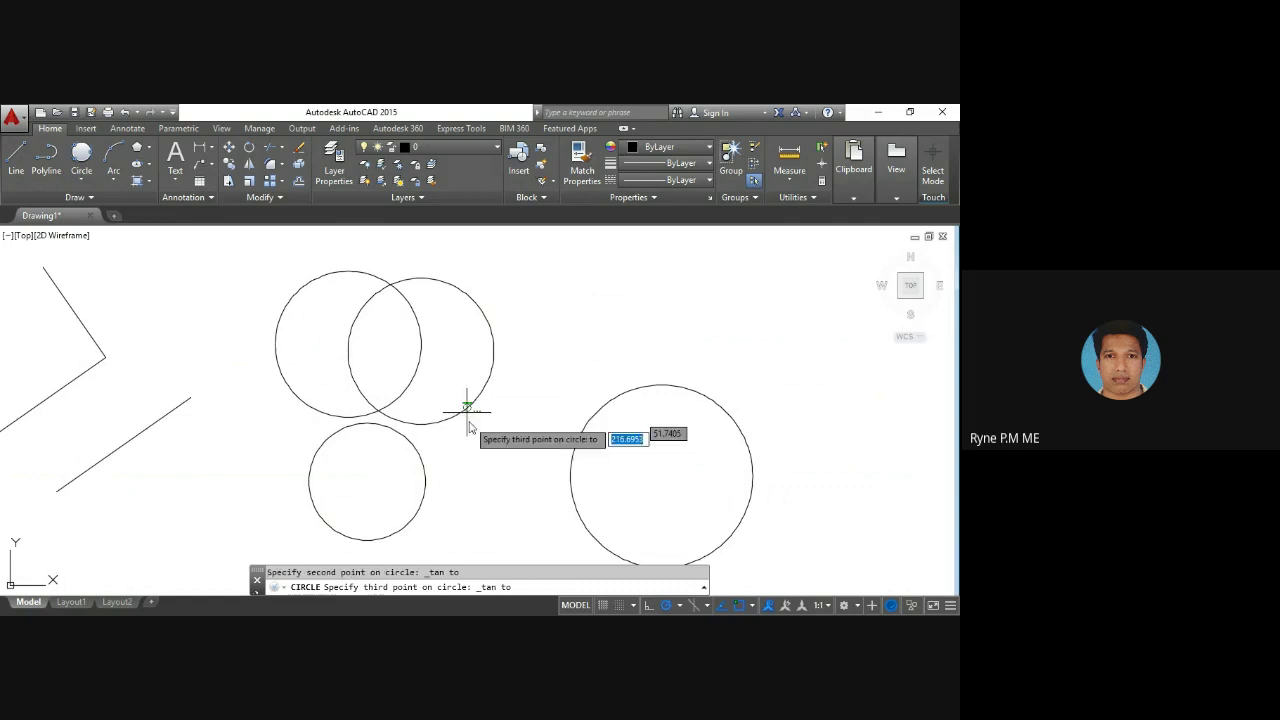
click(571, 487)
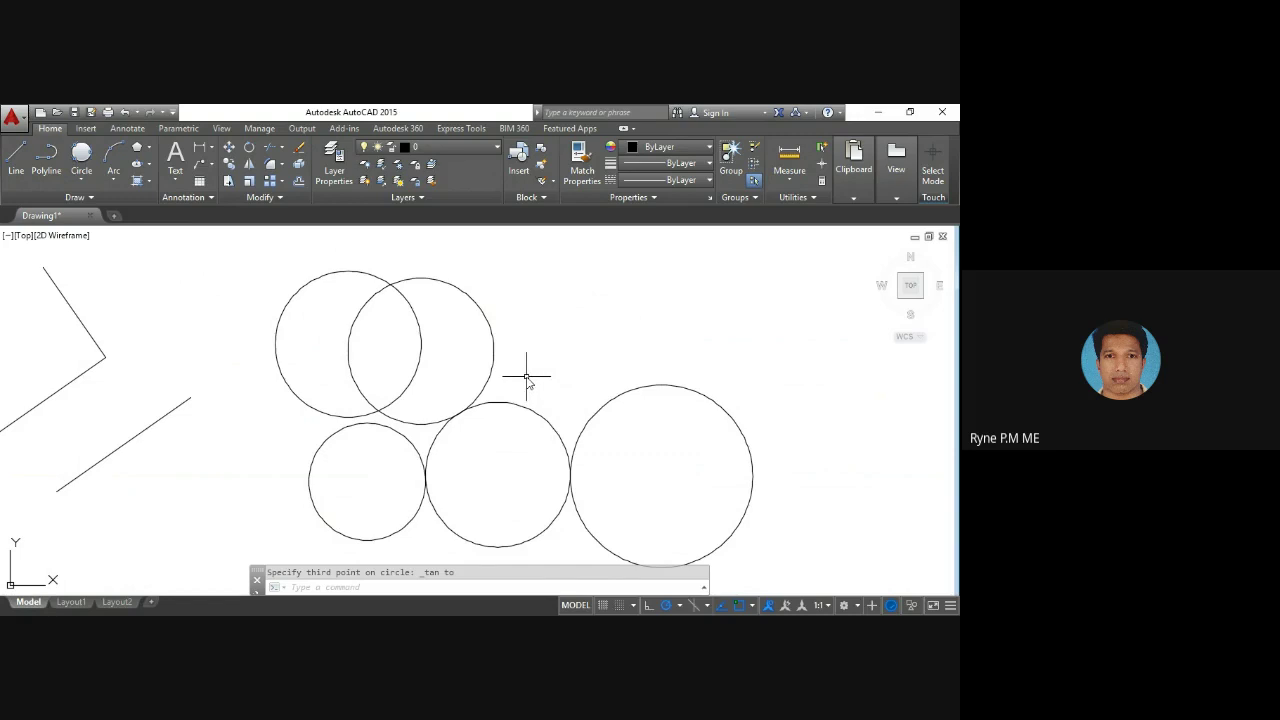
Step: Examine the circles and the earlier line work at closer and wider zoom, and bring the empty space beyond the circles into view
scroll(527, 378, down, 2)
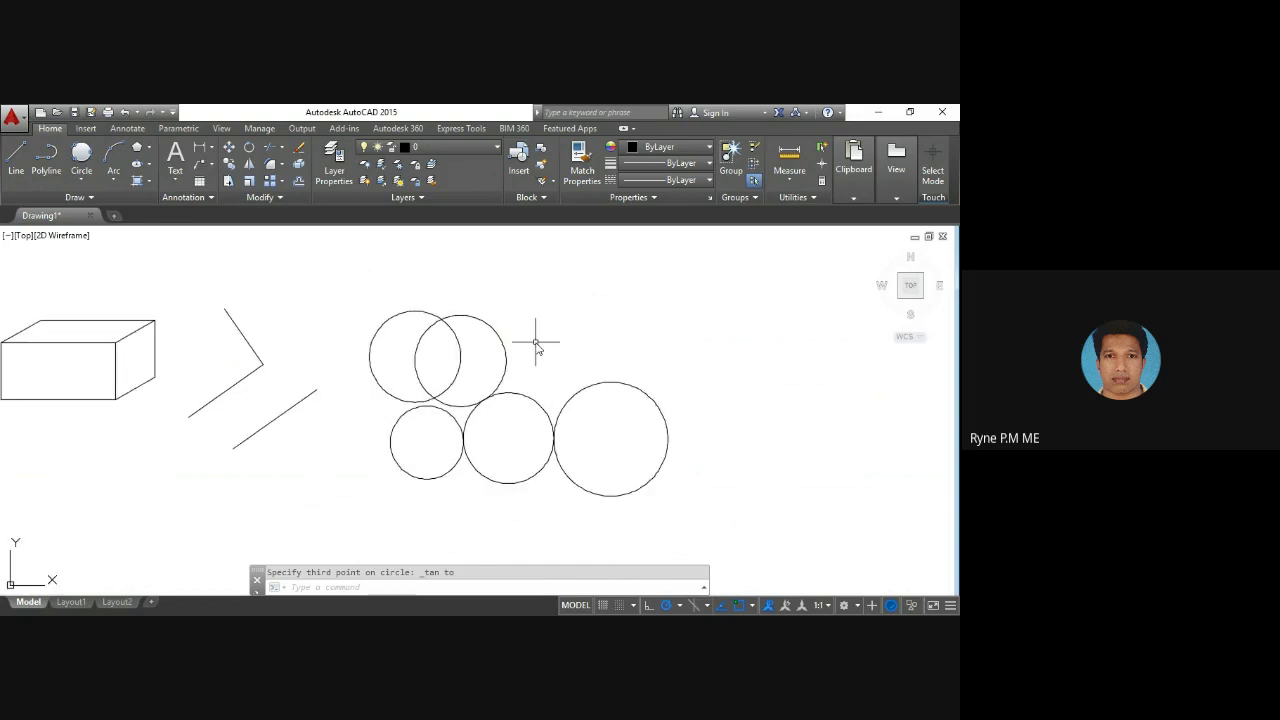
scroll(535, 345, up, 4)
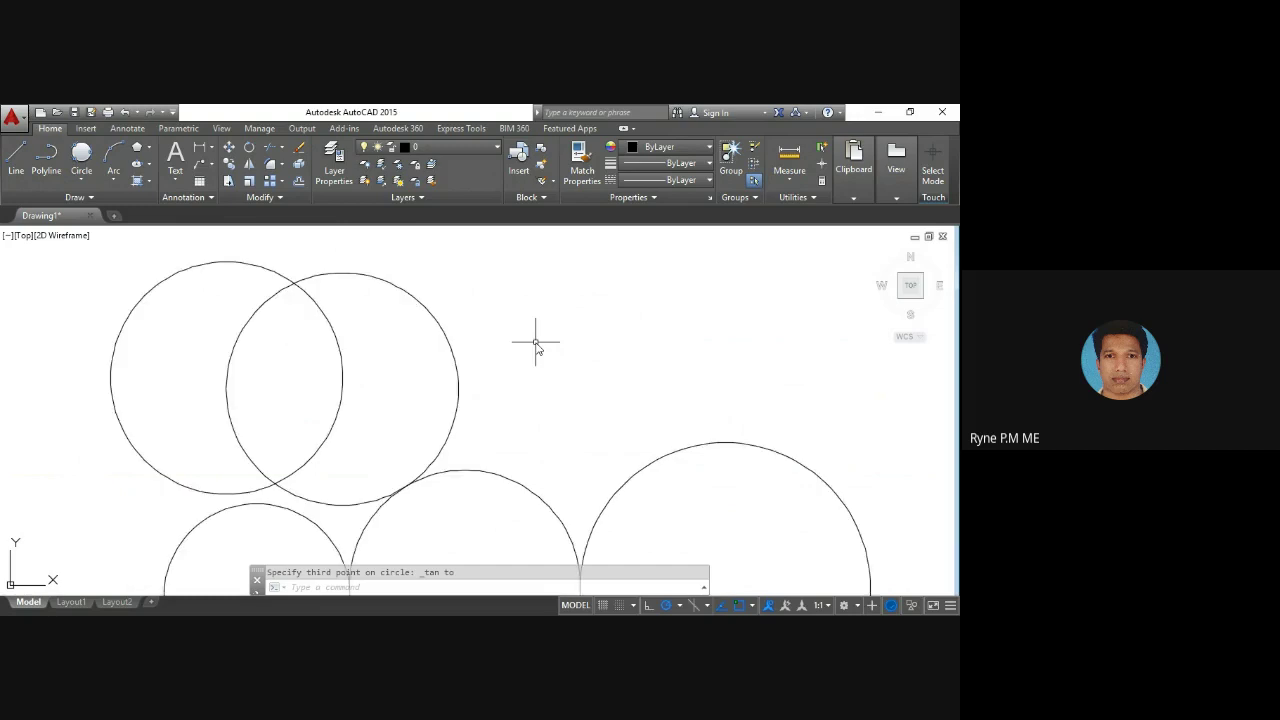
scroll(535, 345, down, 4)
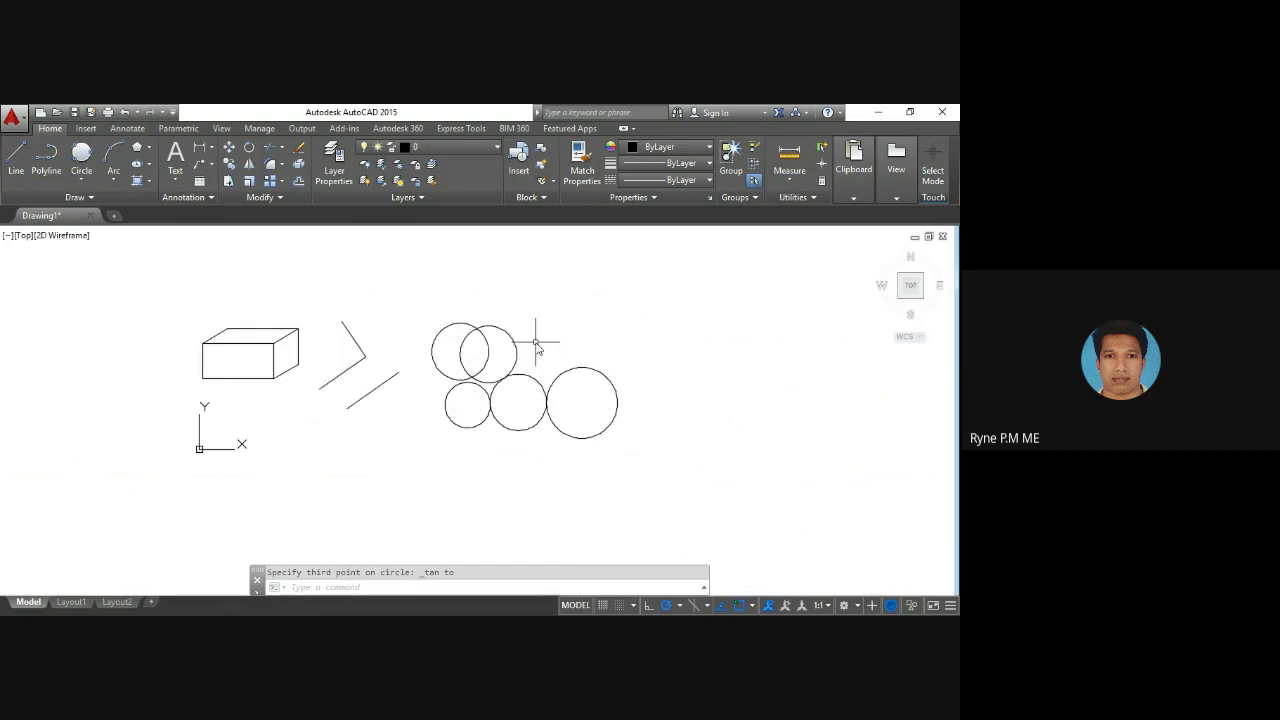
scroll(535, 345, up, 4)
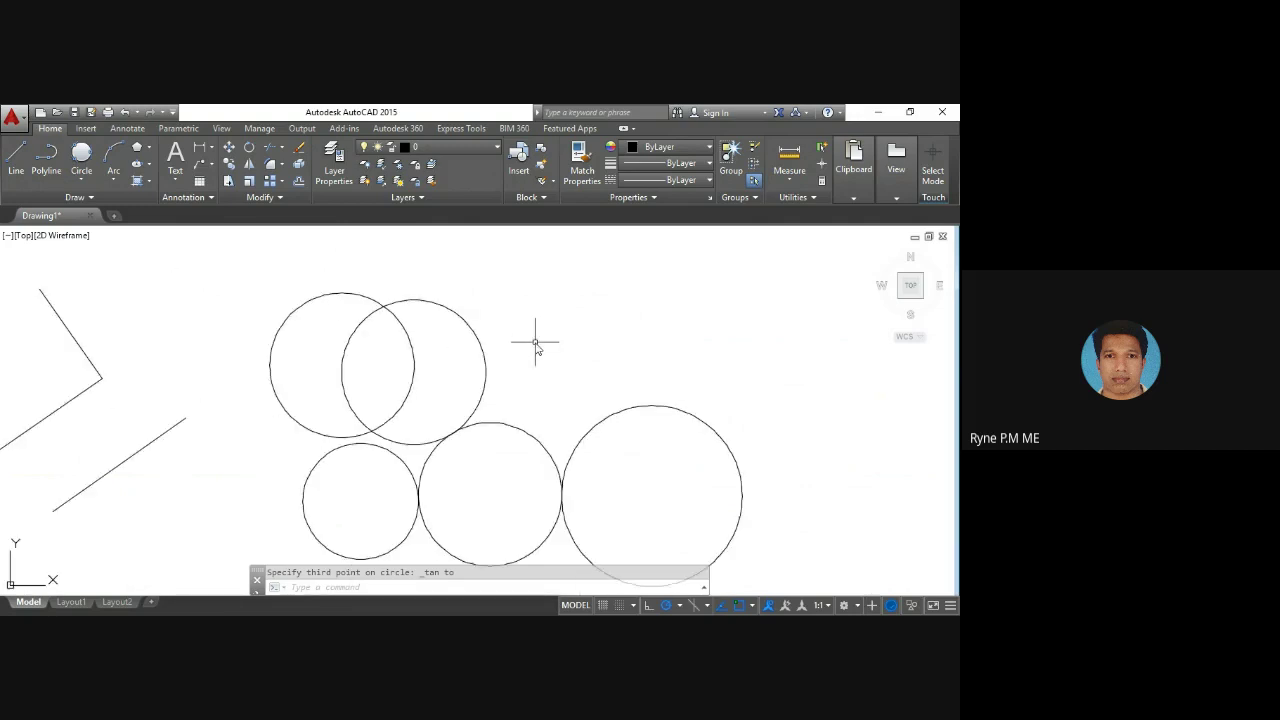
scroll(535, 345, up, 3)
scroll(535, 345, down, 4)
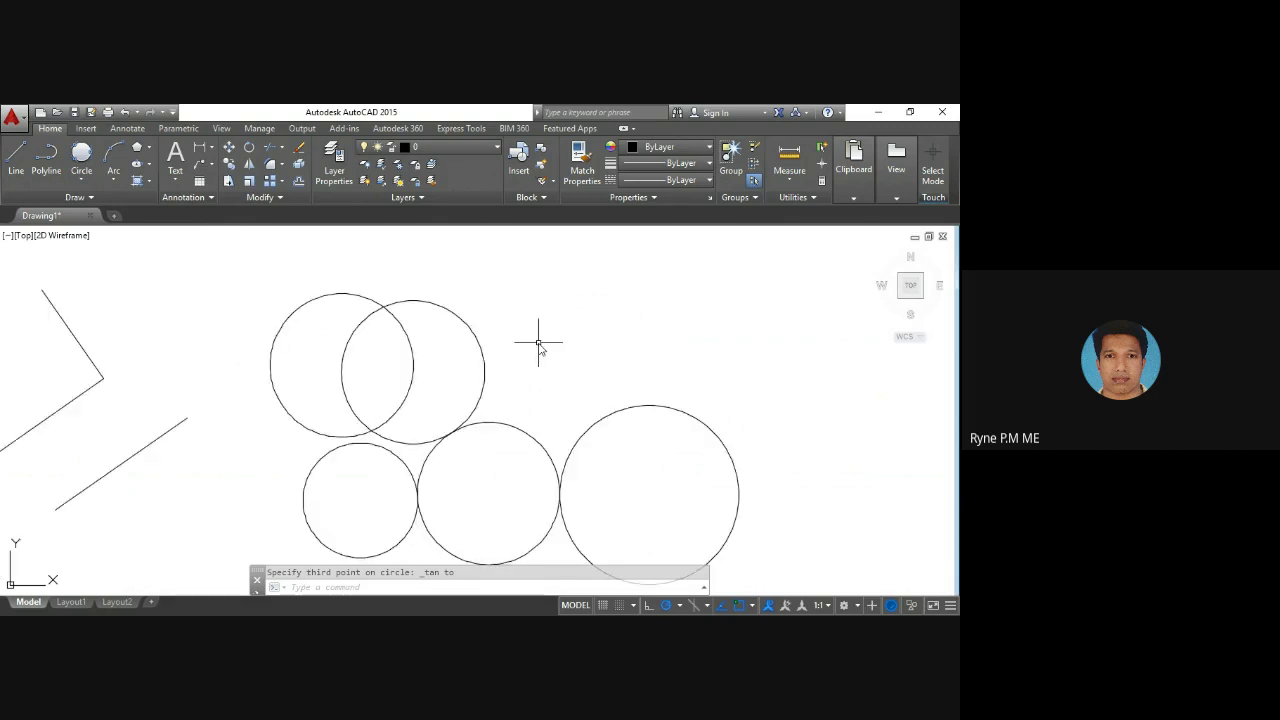
scroll(540, 345, down, 2)
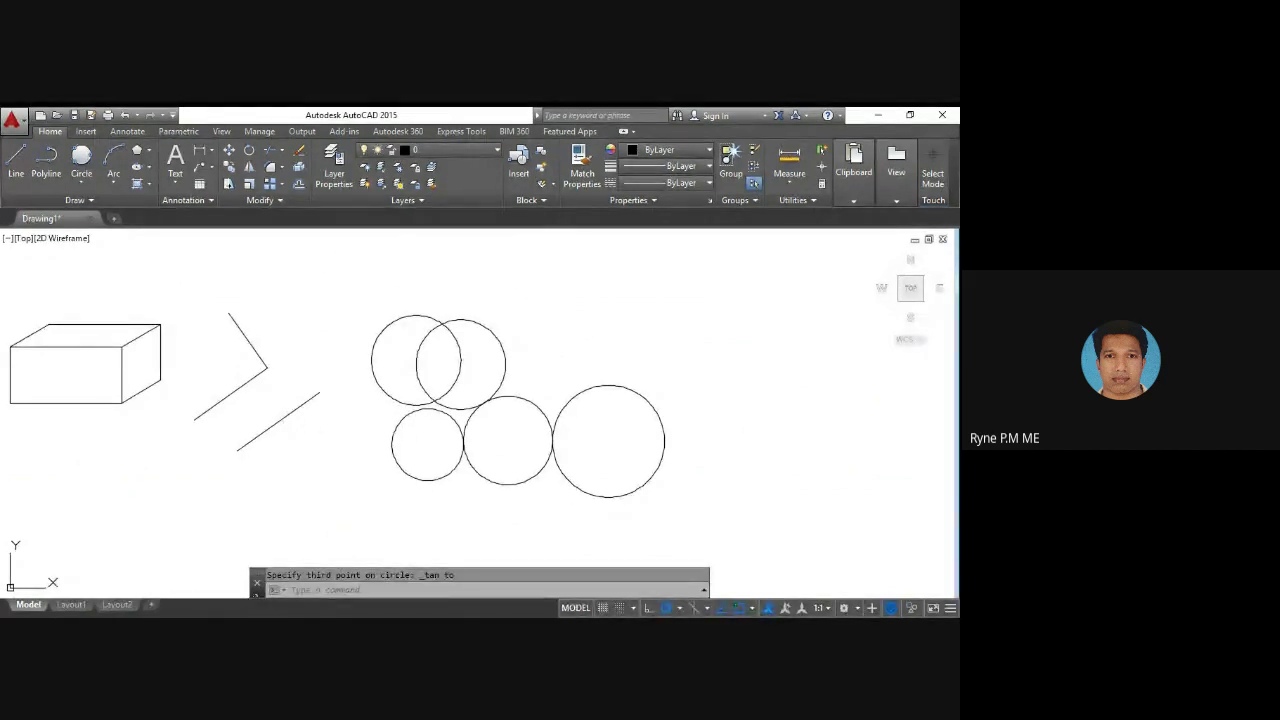
middle_drag(631, 397, 300, 384)
right_click(300, 384)
click(352, 390)
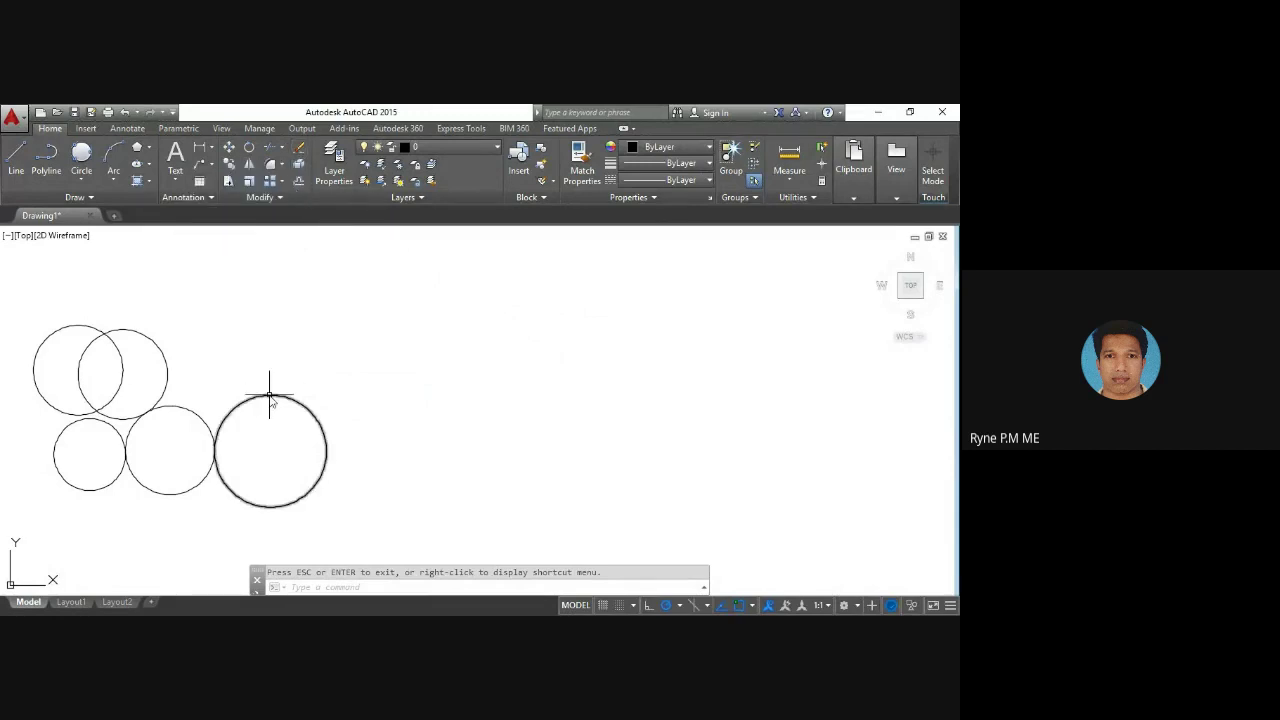
Step: Erase the left one of the two overlapping circles, and undo the erasure
click(88, 326)
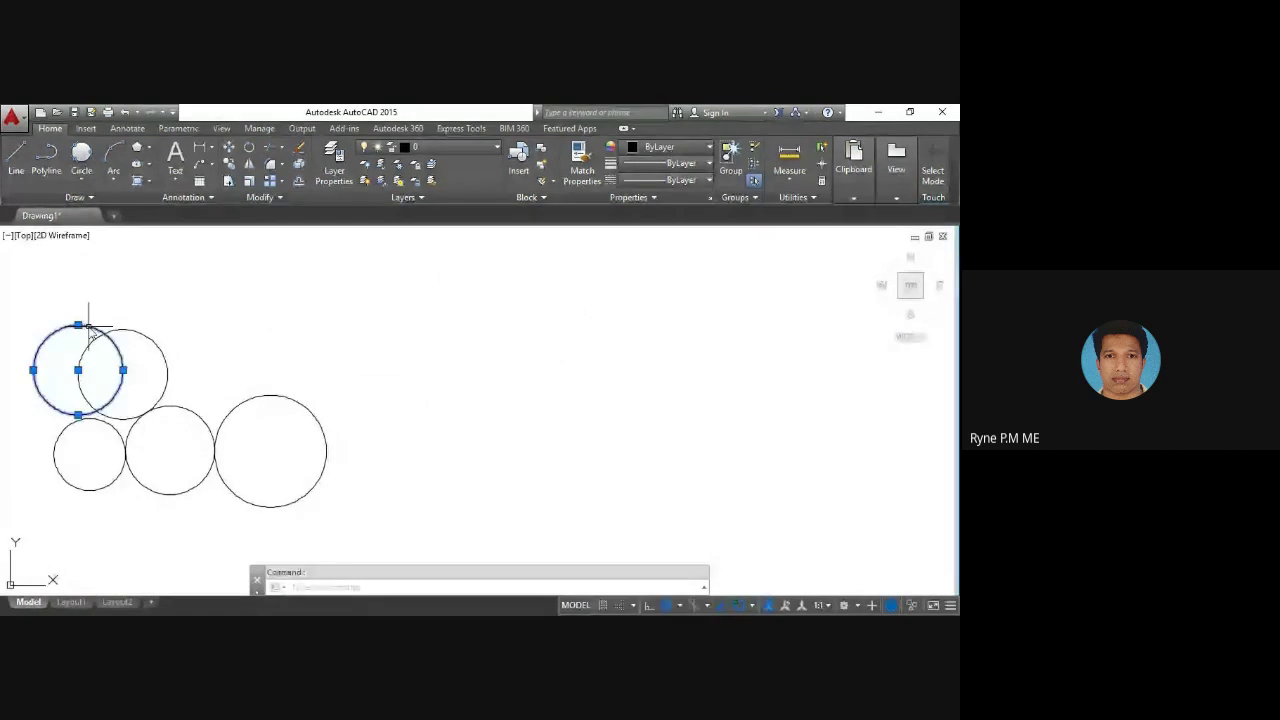
key(Delete)
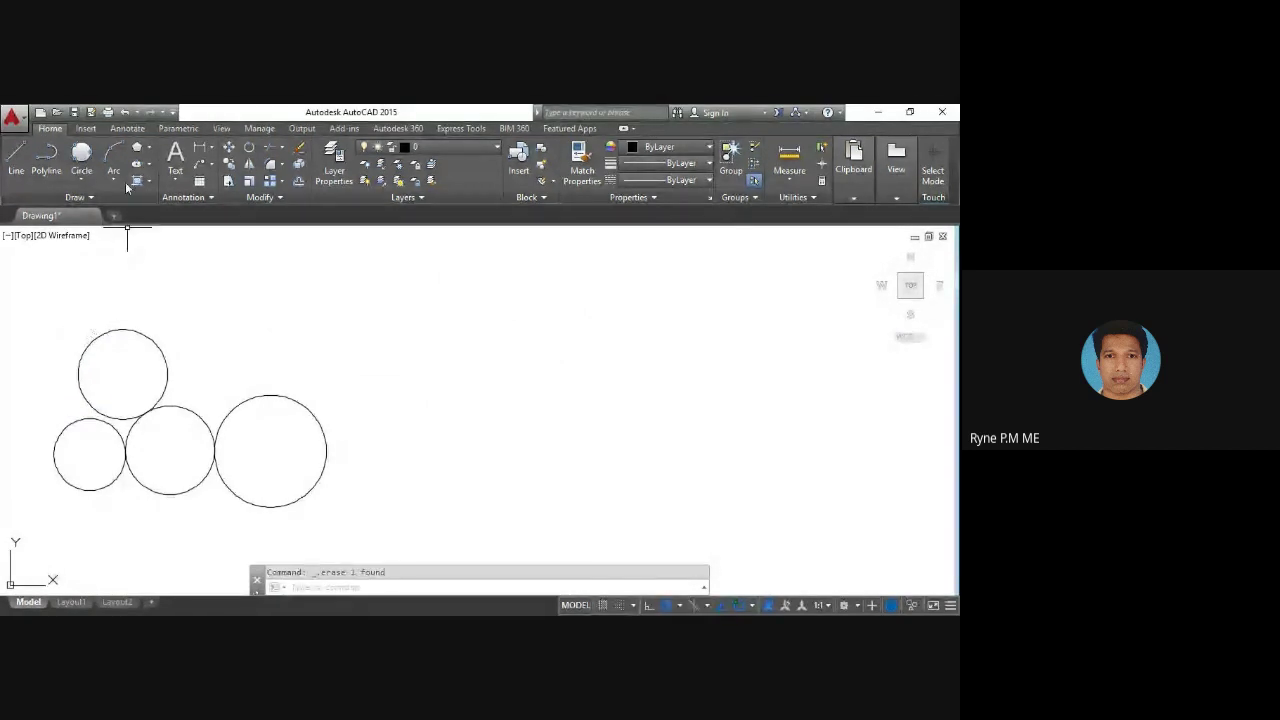
click(124, 113)
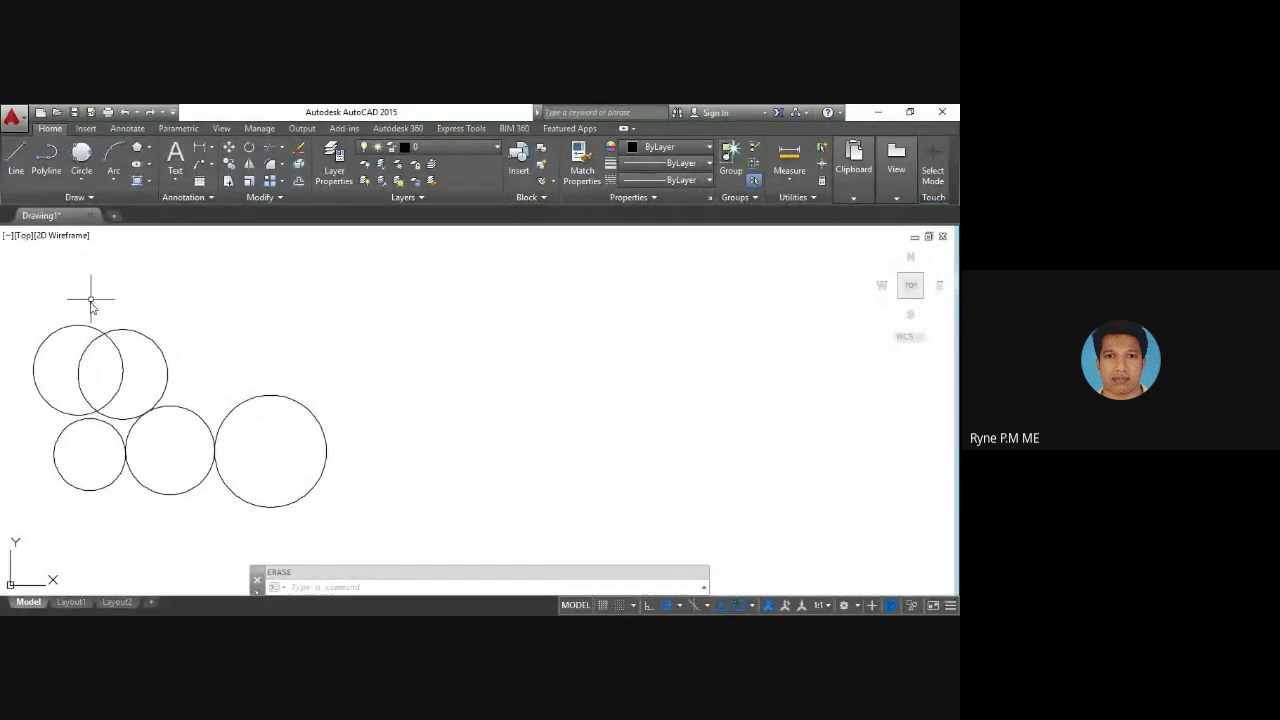
Step: Erase the left one of the two overlapping circles above the lower row of circles
click(298, 147)
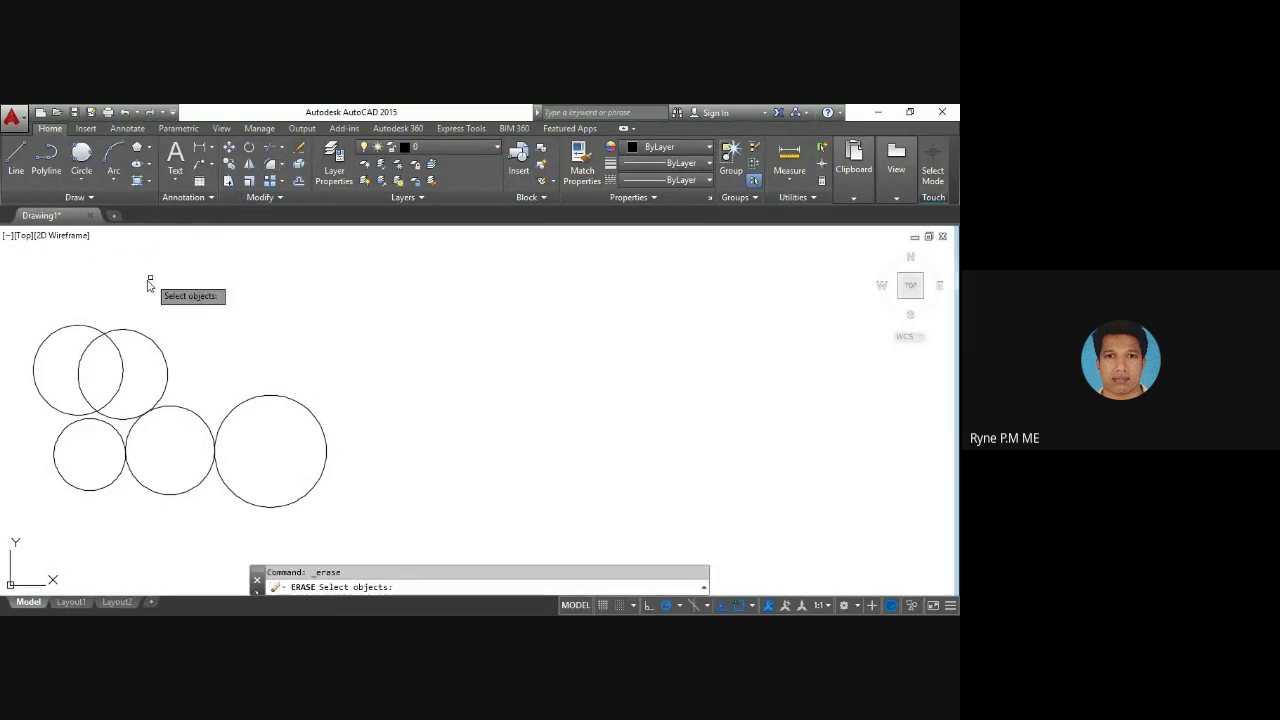
click(84, 327)
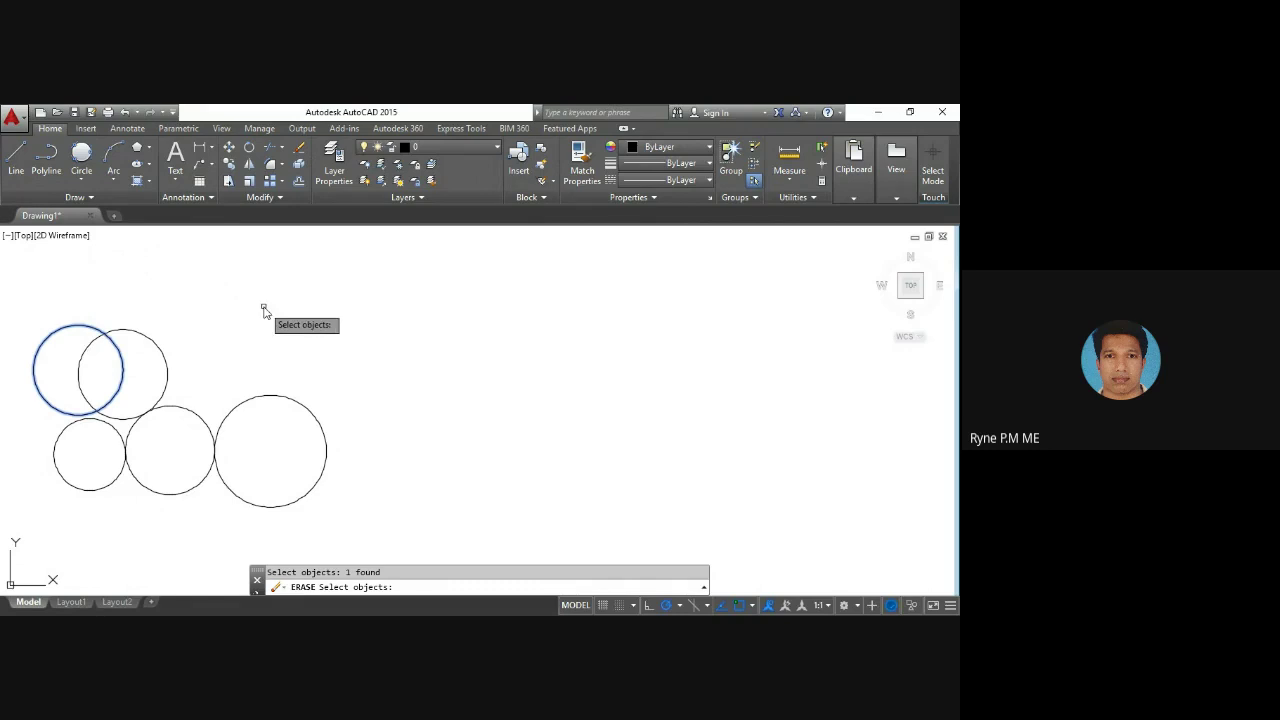
key(Return)
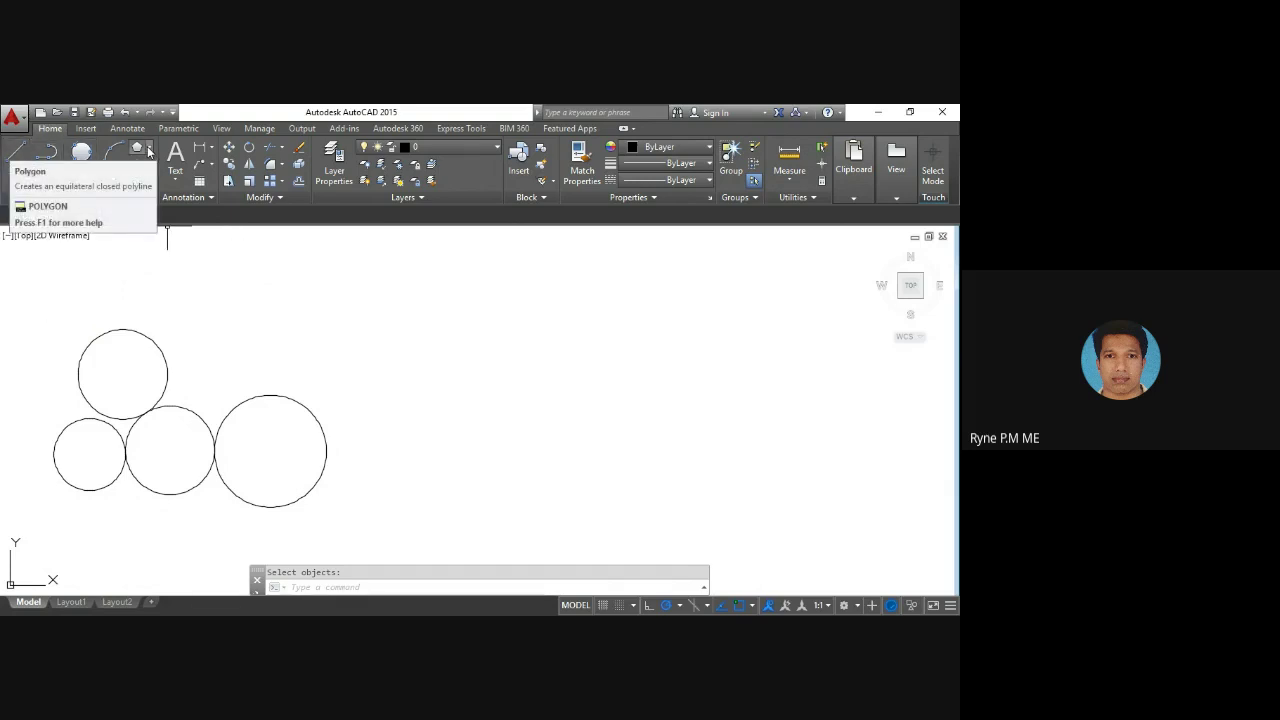
Step: Try to draw a rectangle to the right of the circles with 50 as its other corner distance, and undo it
click(151, 152)
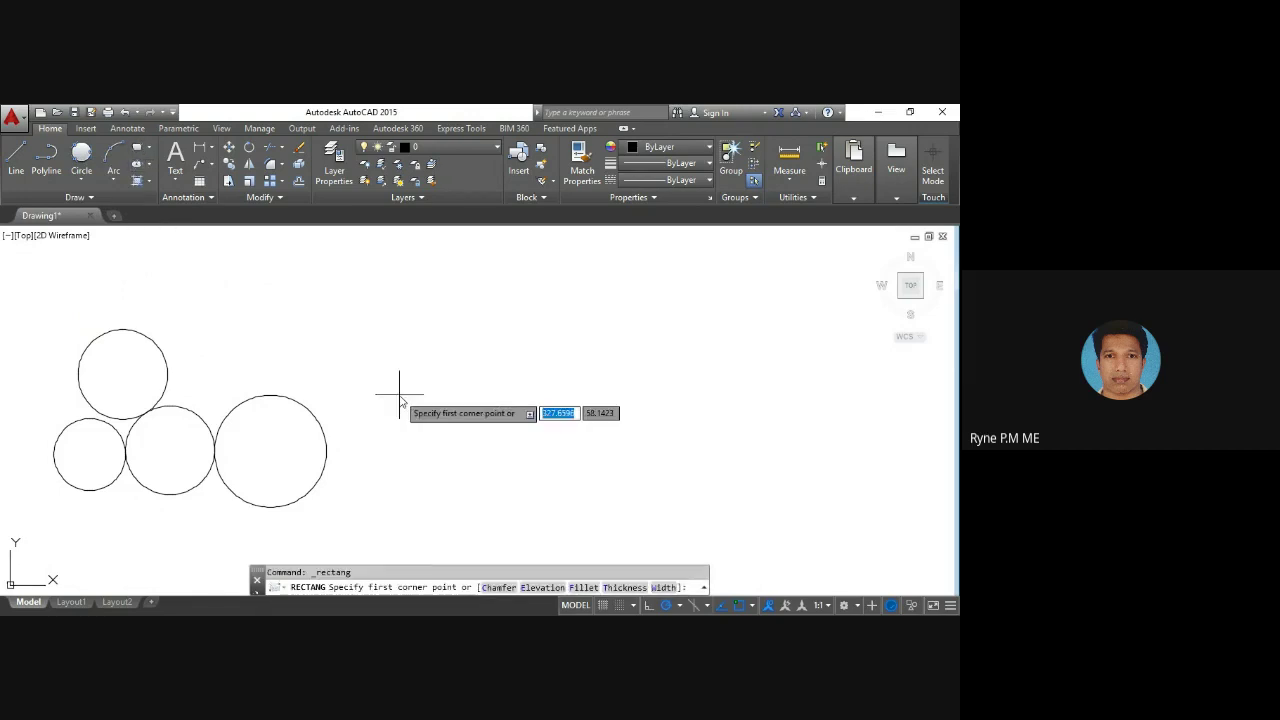
click(373, 353)
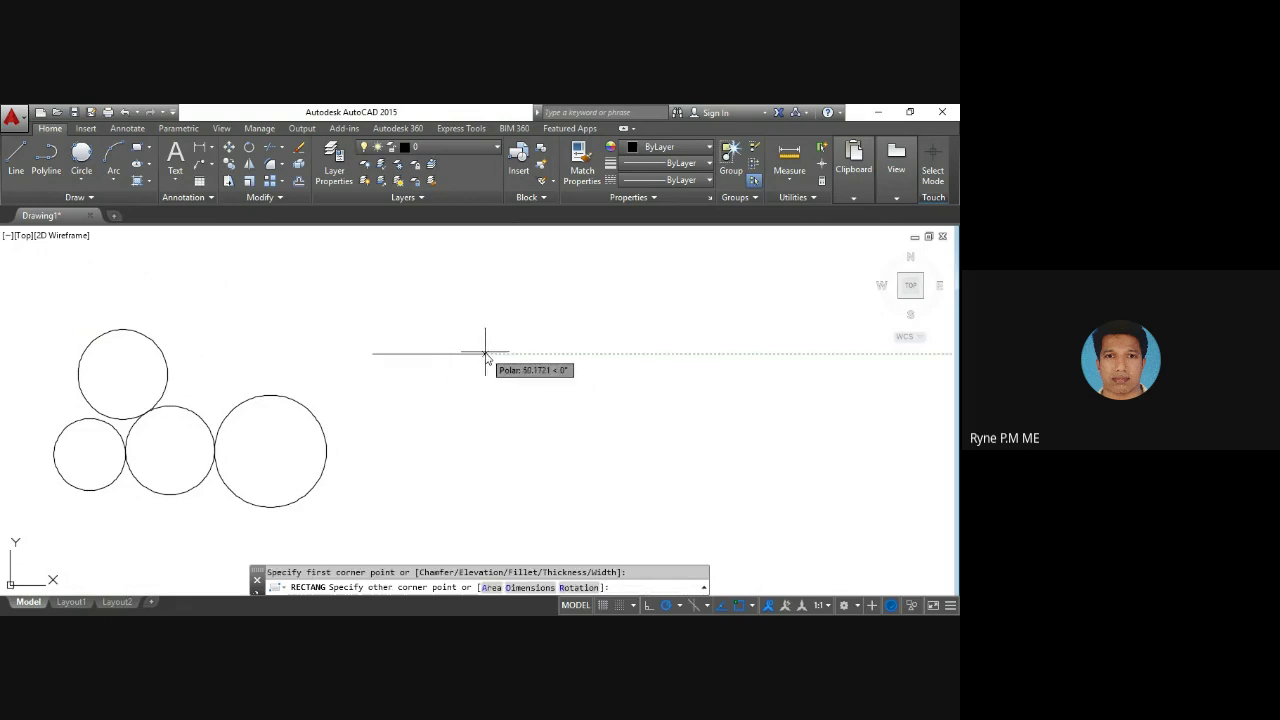
text(50)
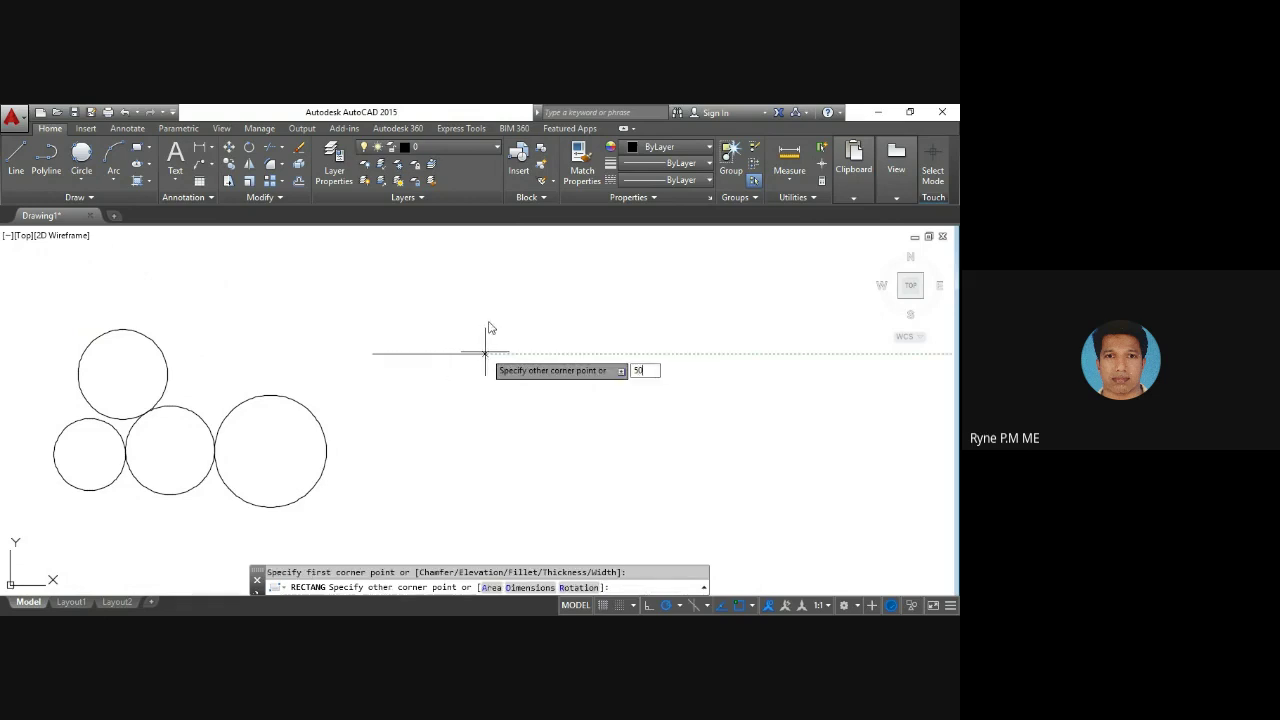
key(Return)
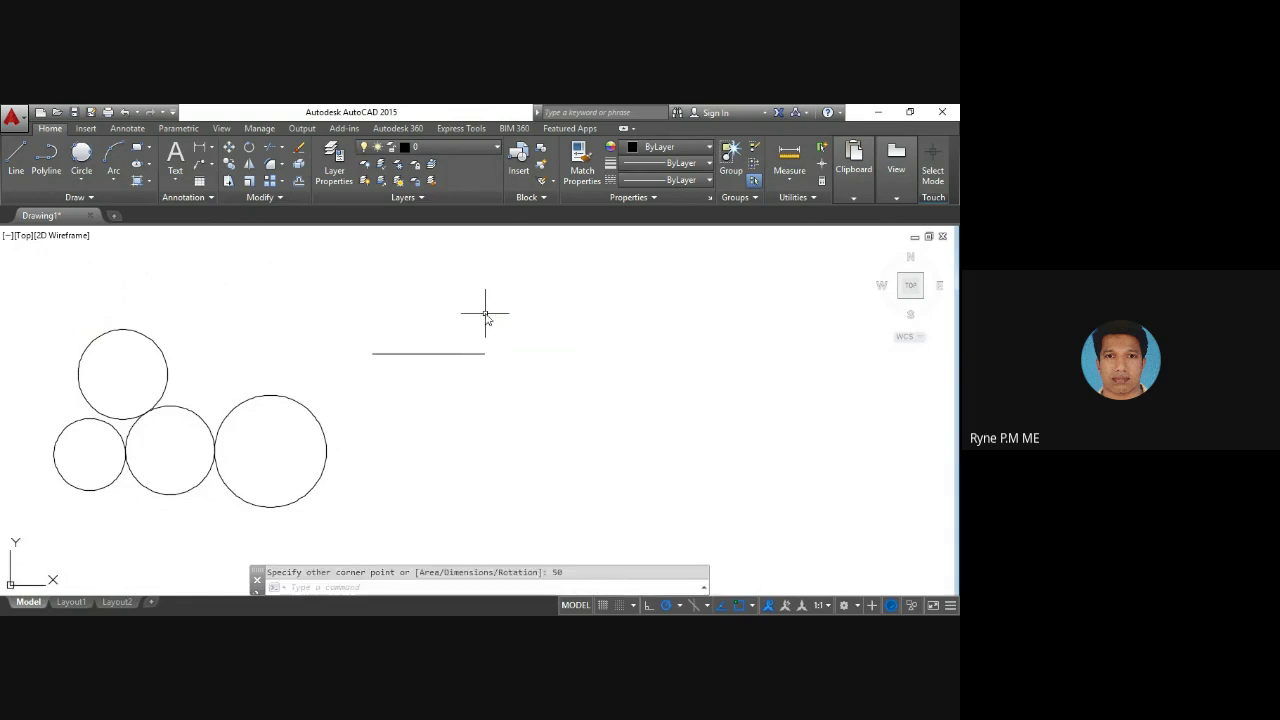
key(Escape)
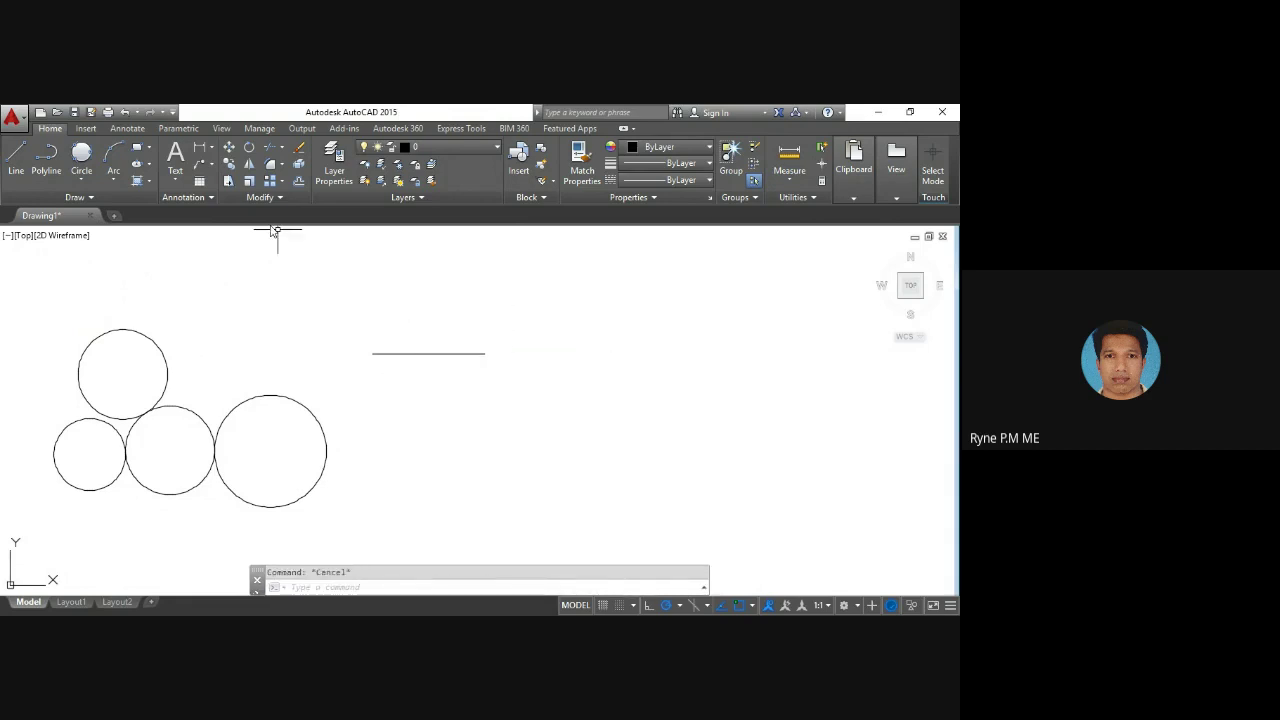
click(125, 113)
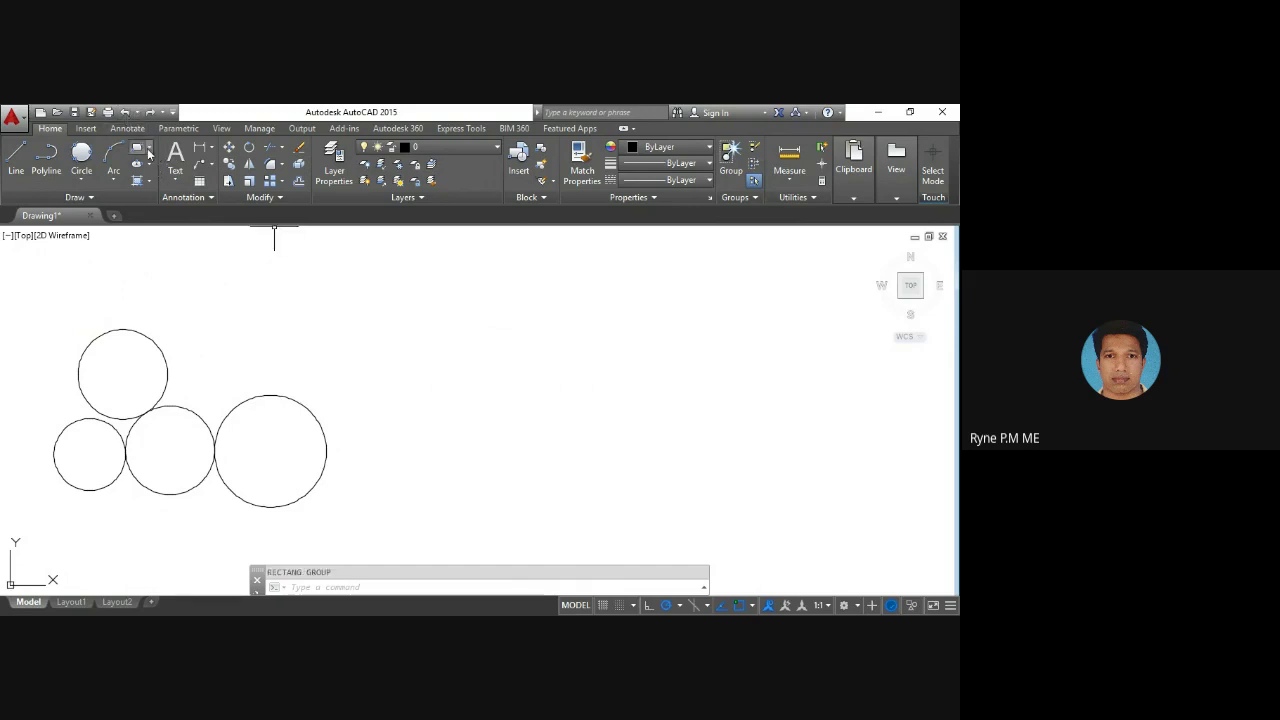
Step: Draw a rectangle about 60 by 42 from two opposite corners, in the empty space right of the circles
click(148, 147)
click(118, 170)
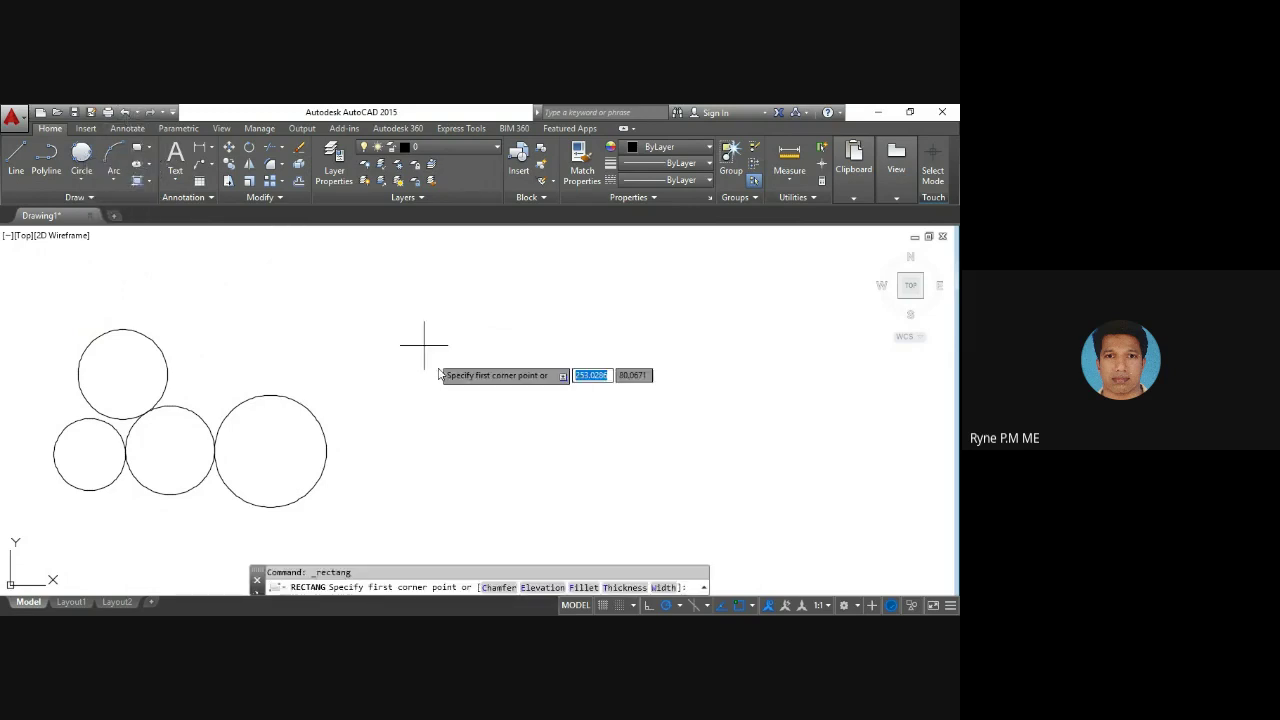
click(424, 414)
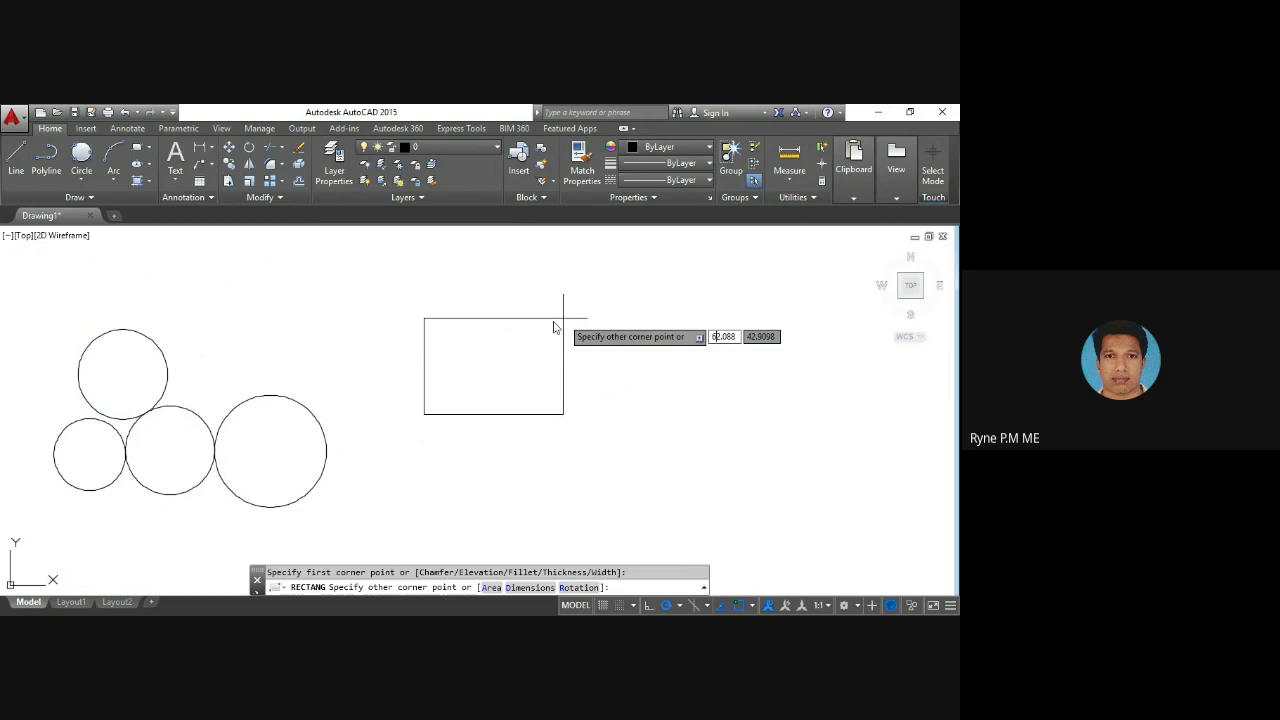
click(555, 320)
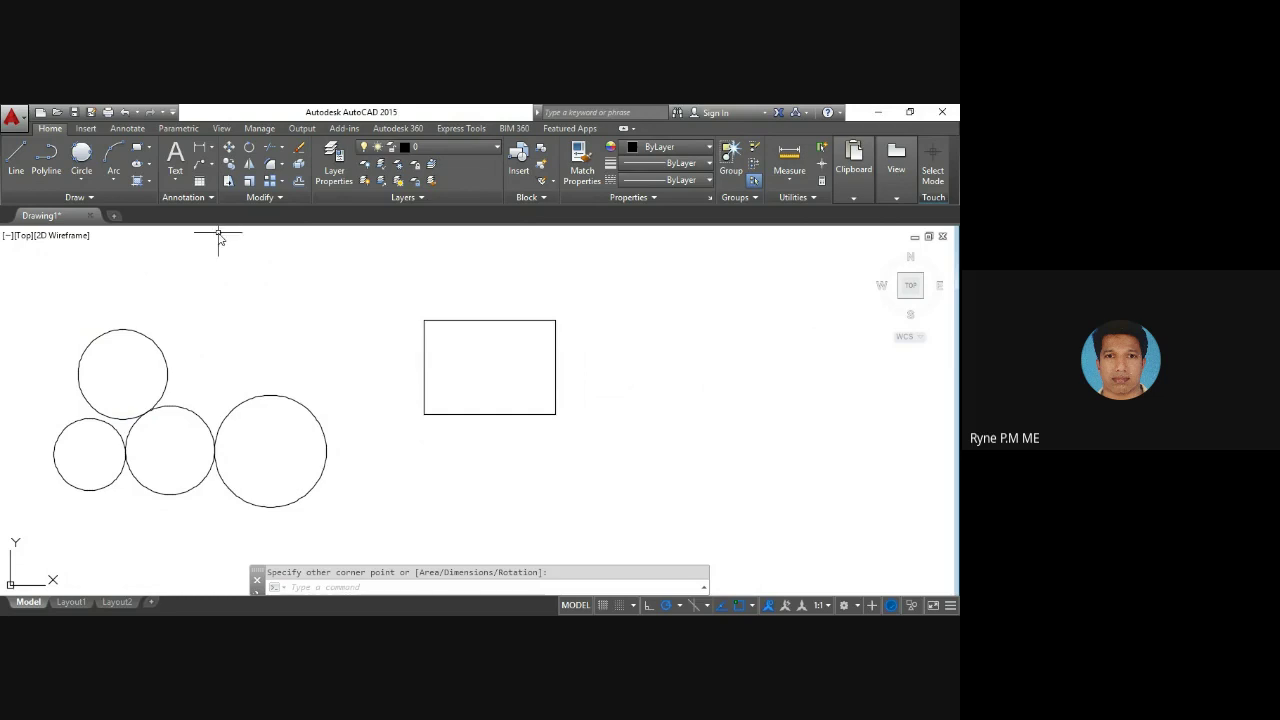
Step: Draw a five-sided polygon by its edge, with a vertical edge 30 long, below and to the right of the rectangle
click(150, 149)
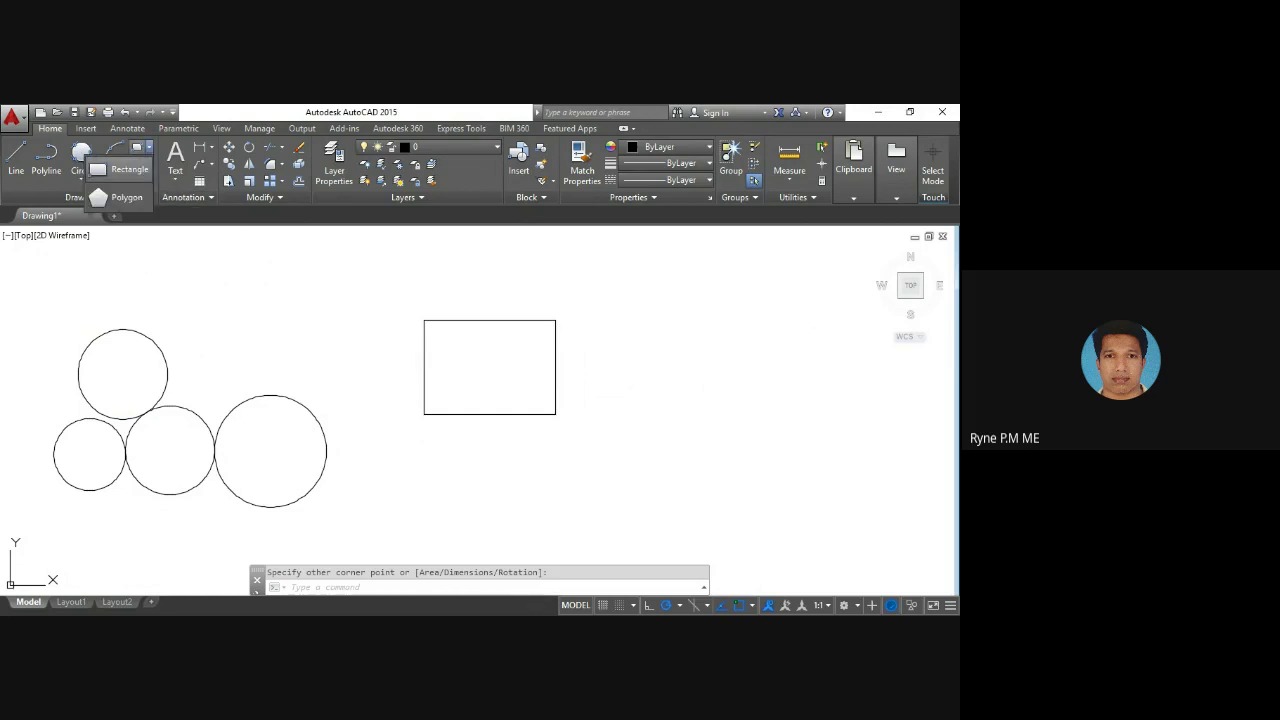
click(122, 197)
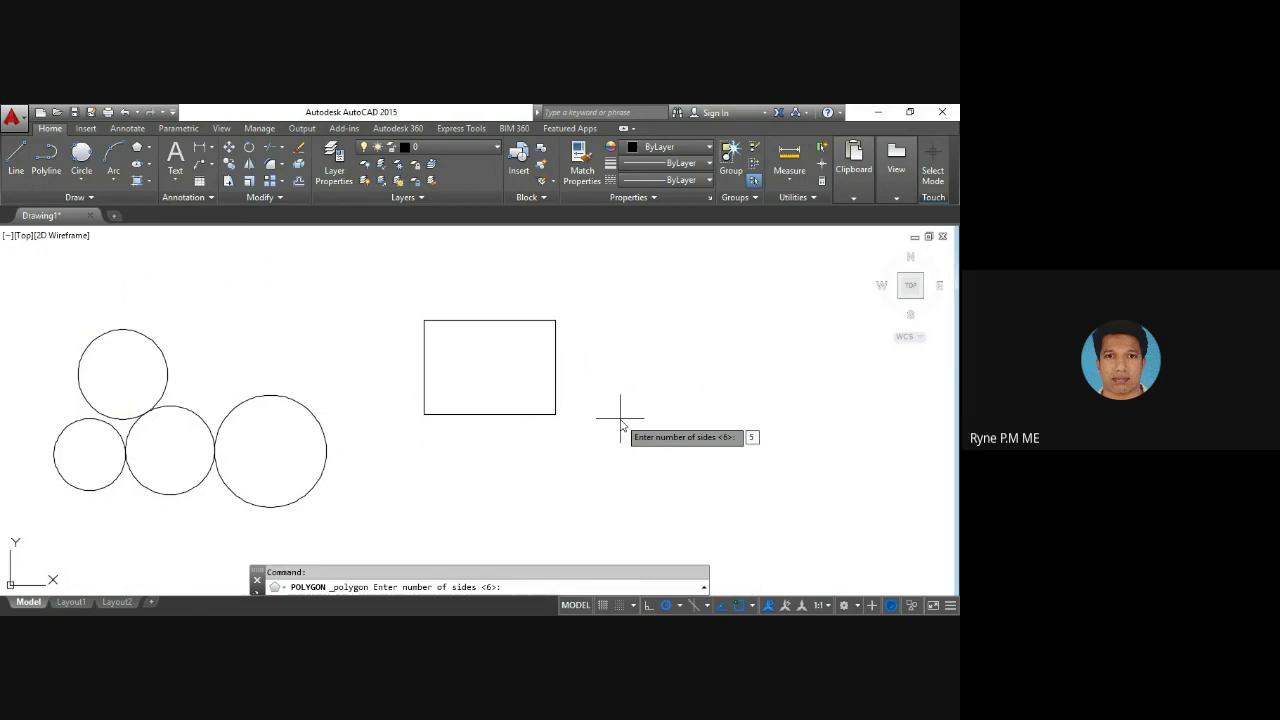
key(Return)
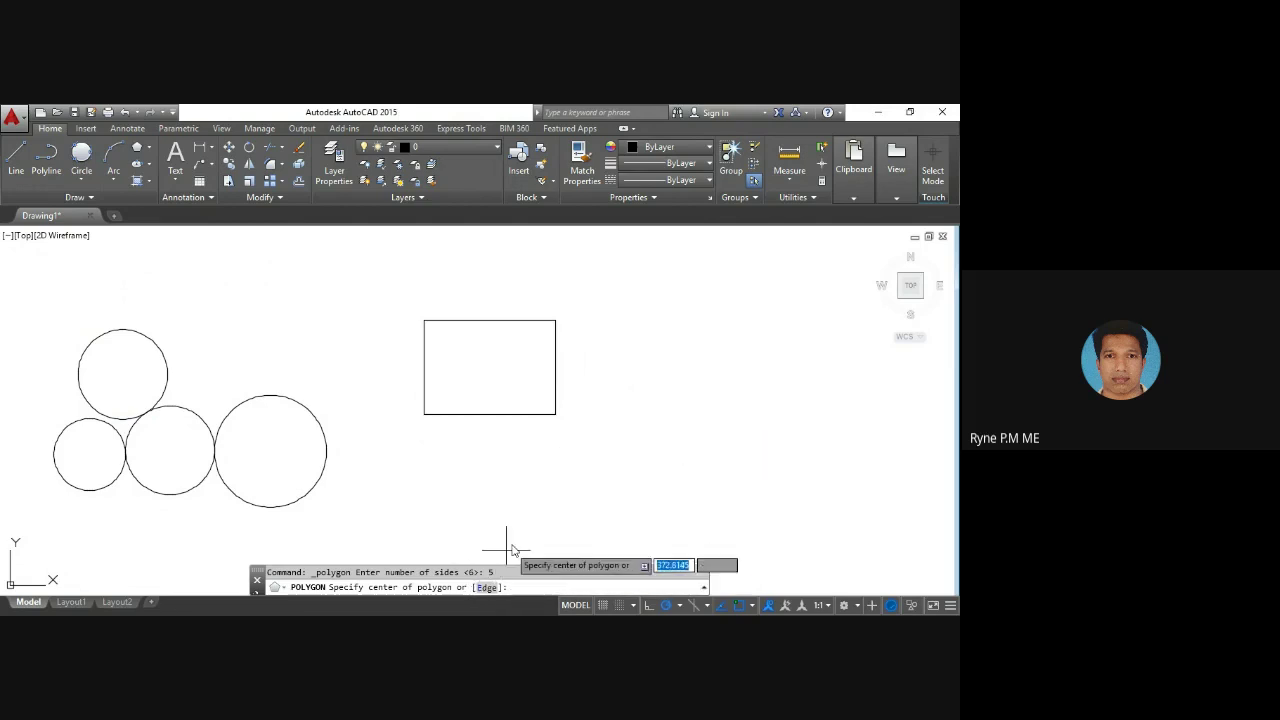
click(484, 588)
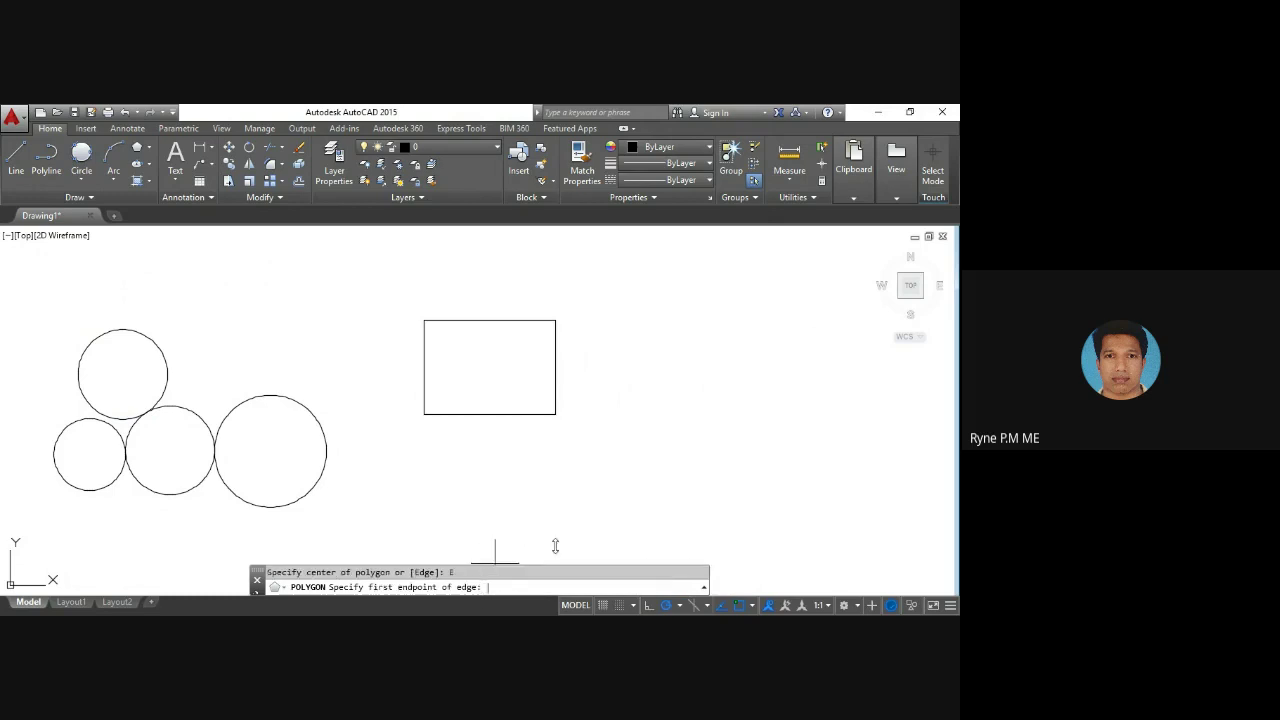
click(635, 436)
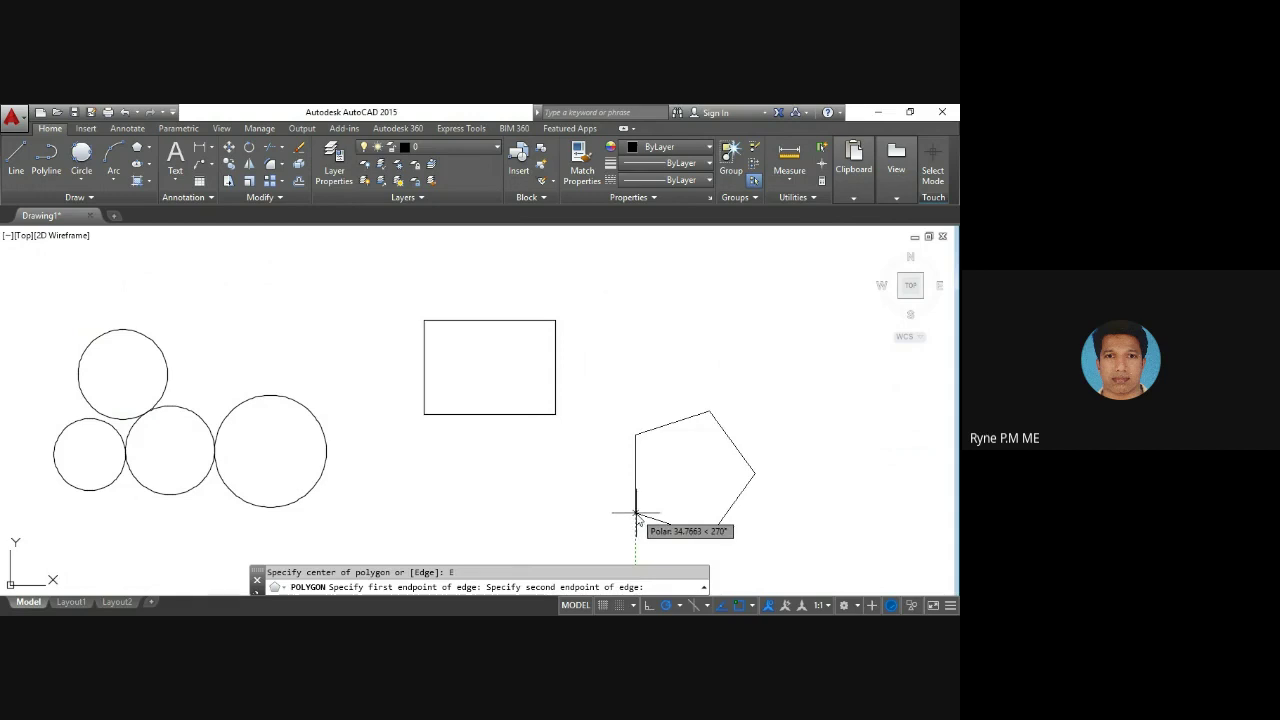
text(3)
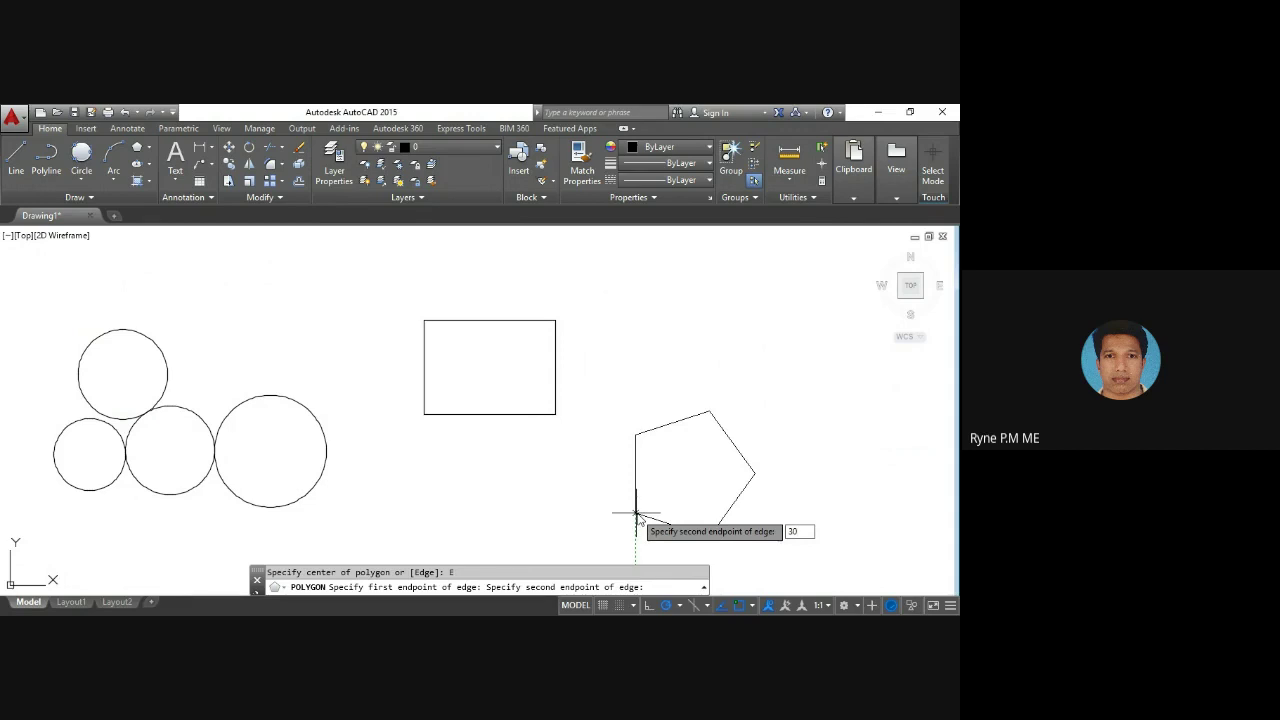
text(0)
key(Return)
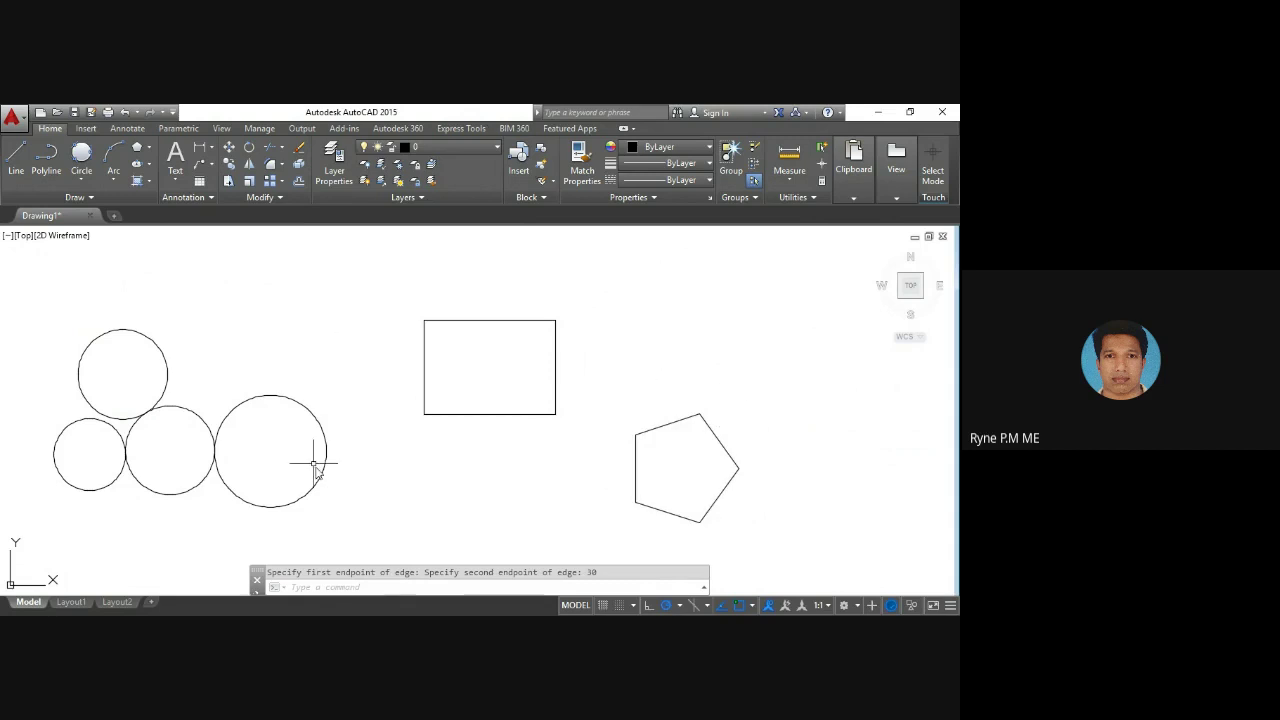
Step: Draw a six-sided polygon circumscribed about a circle of radius 25, above and to the right of the pentagon
click(150, 150)
click(138, 200)
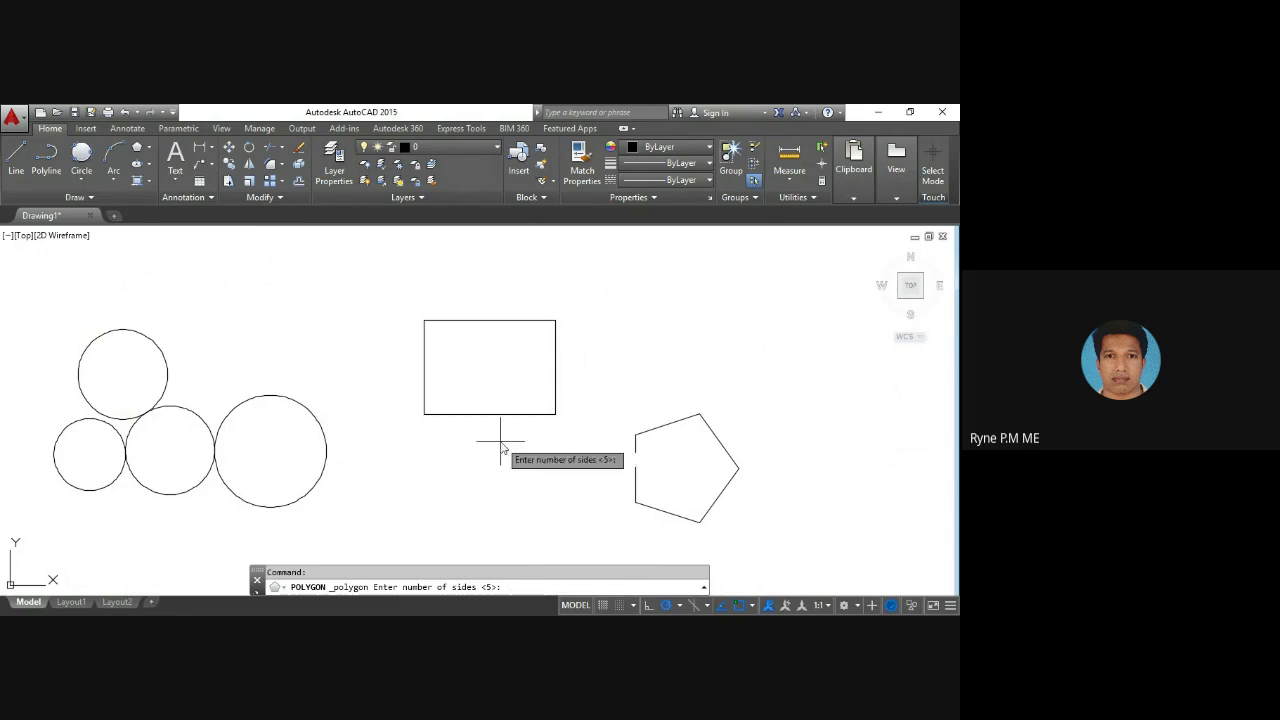
key(Return)
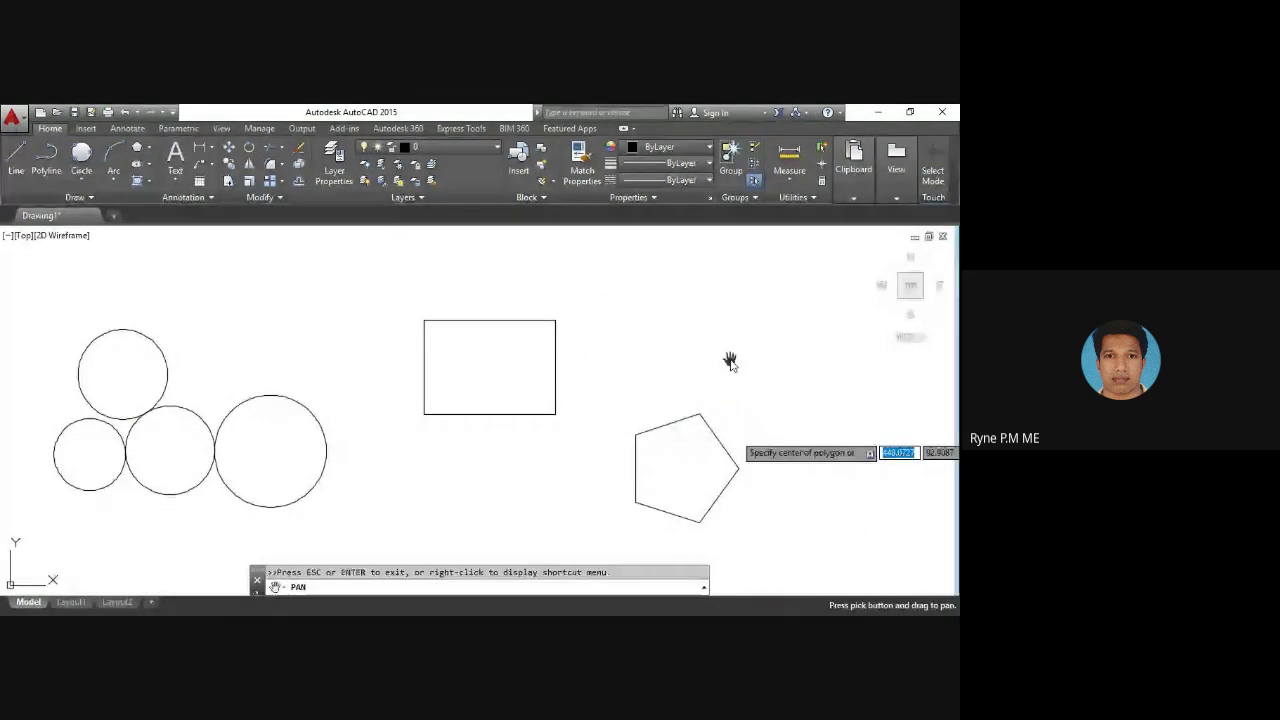
drag(729, 363, 540, 357)
key(Escape)
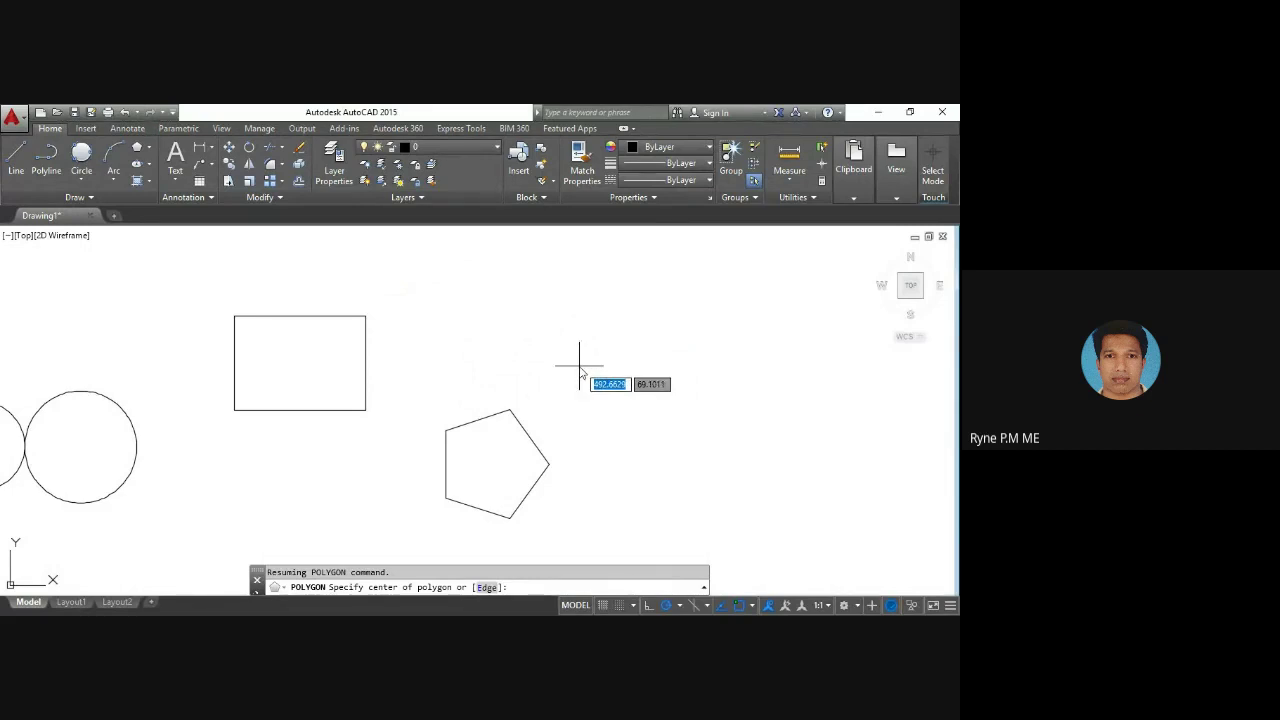
click(660, 367)
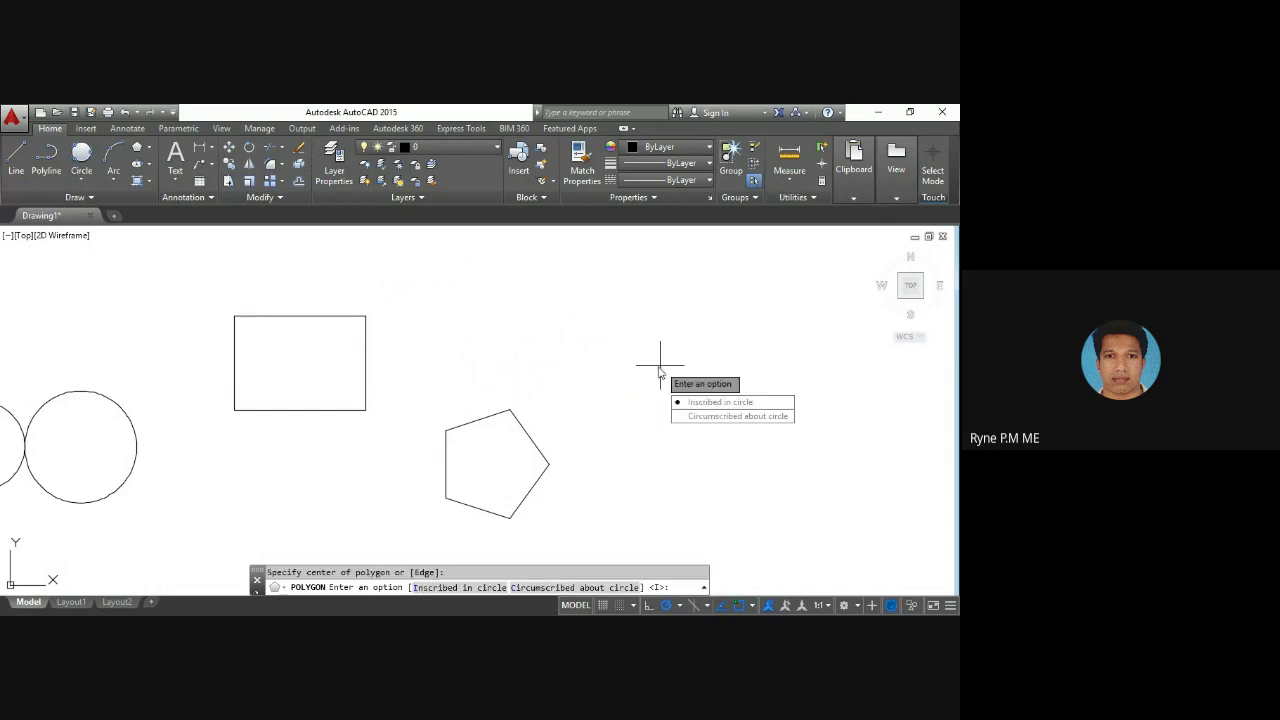
click(704, 416)
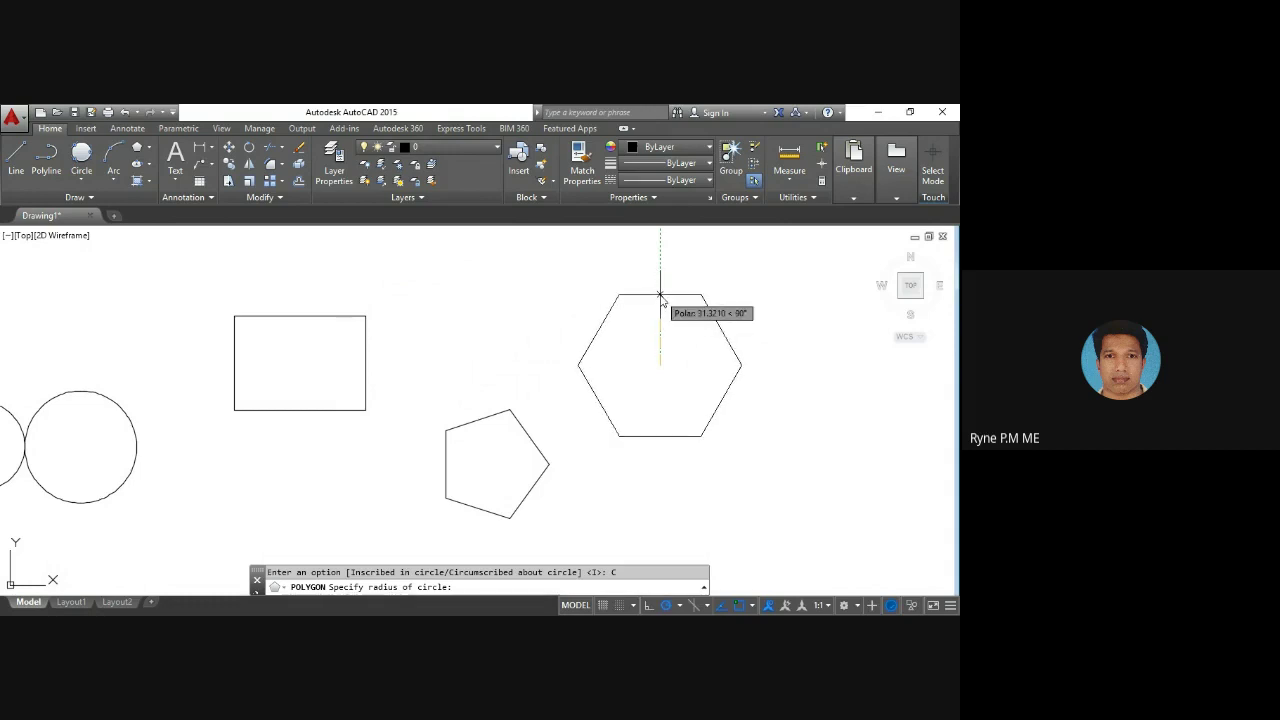
text(25)
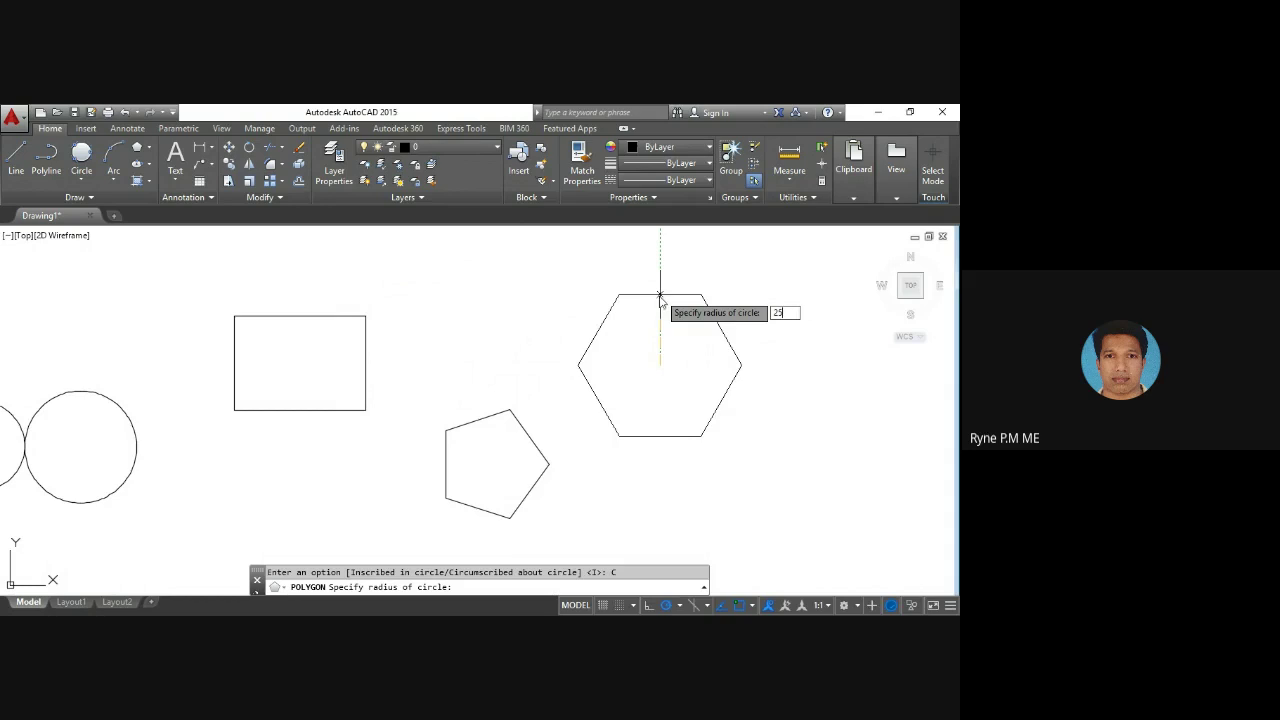
key(Return)
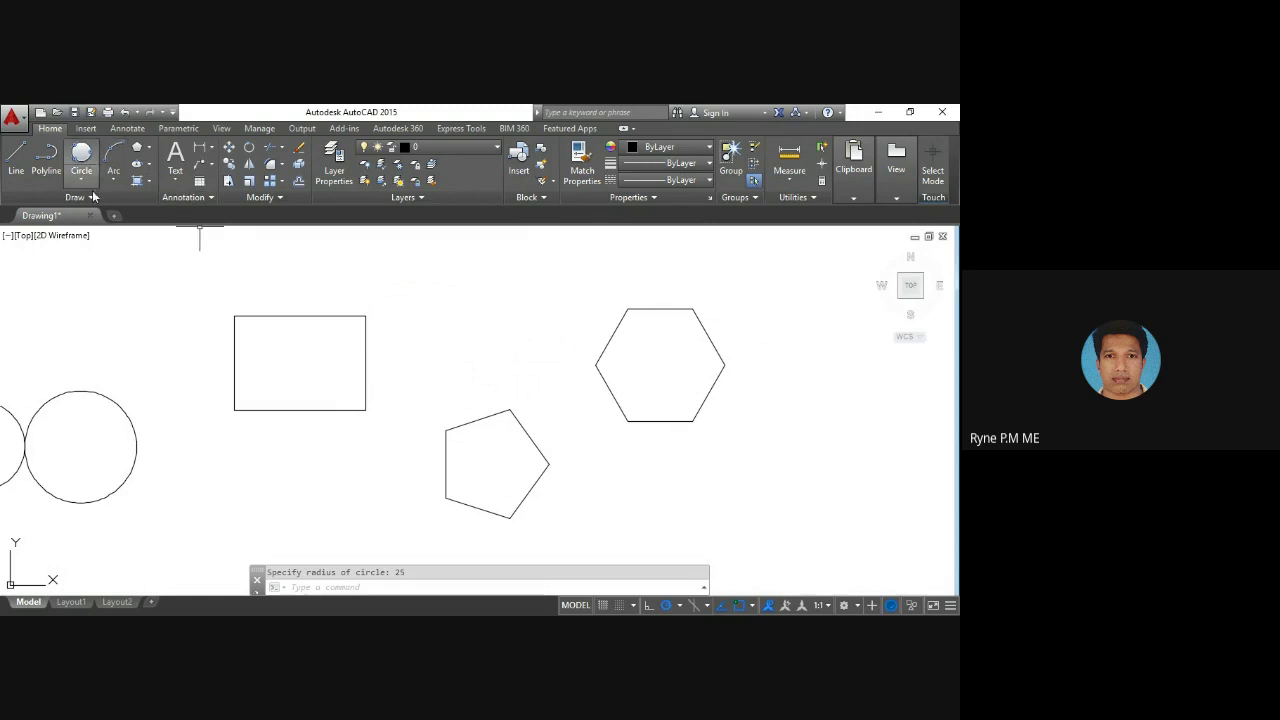
Step: Draw a six-sided polygon inscribed in a circle of radius 25, below and to the right of the first hexagon
click(149, 150)
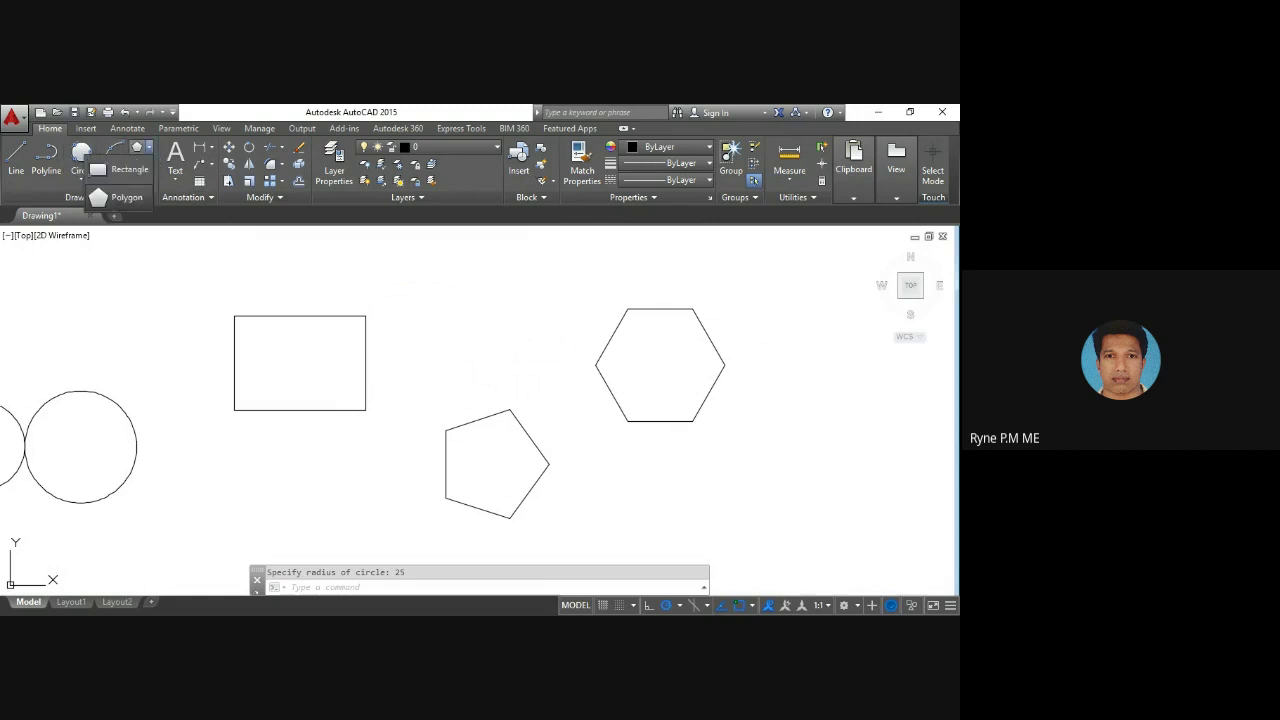
click(118, 197)
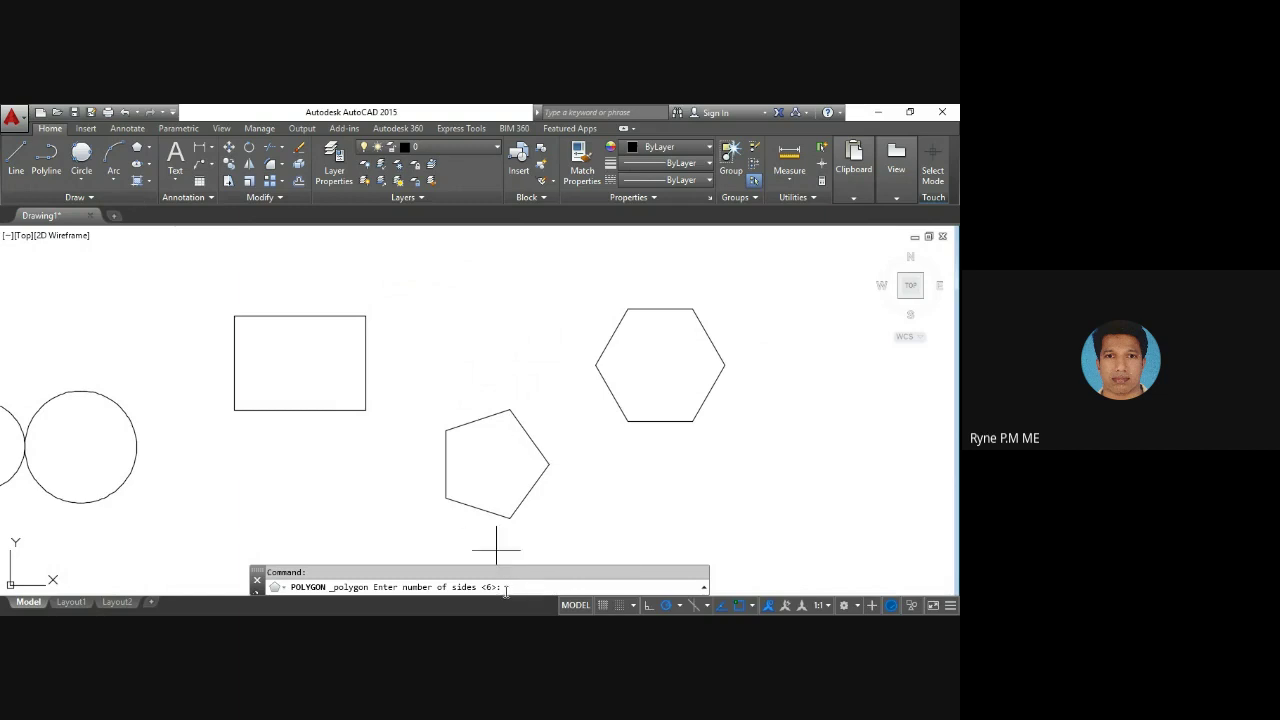
key(Return)
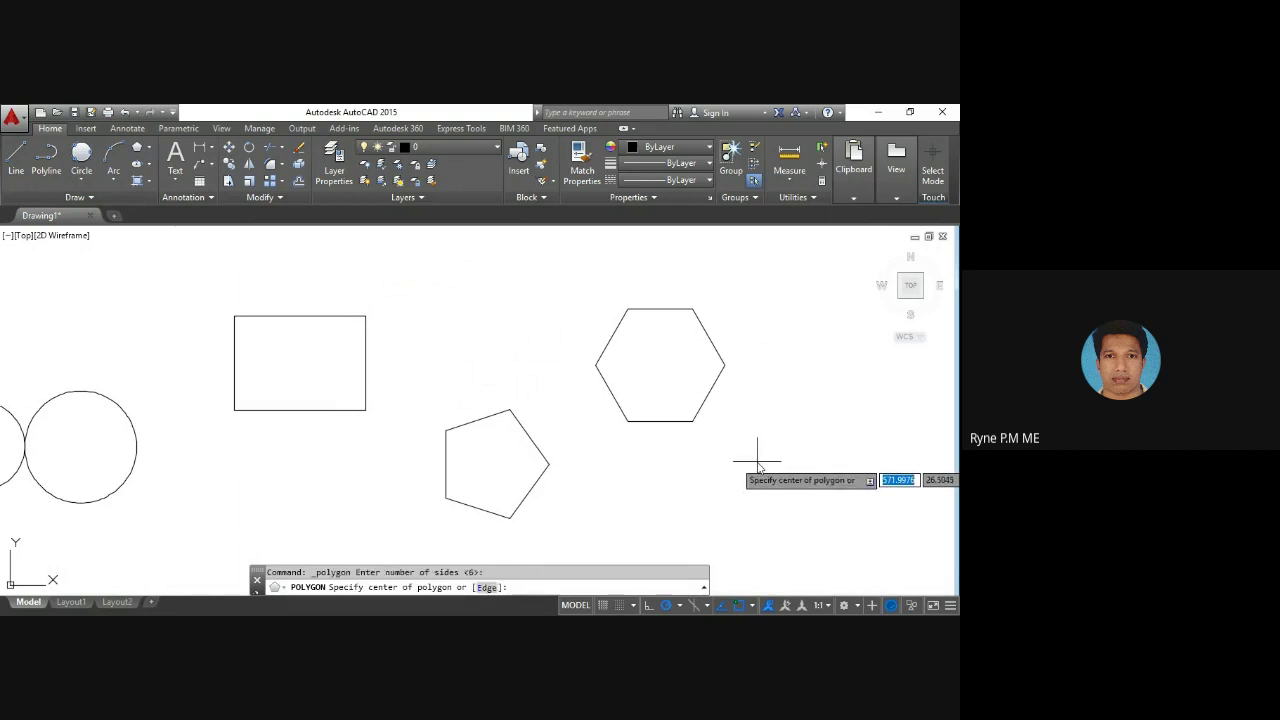
click(789, 478)
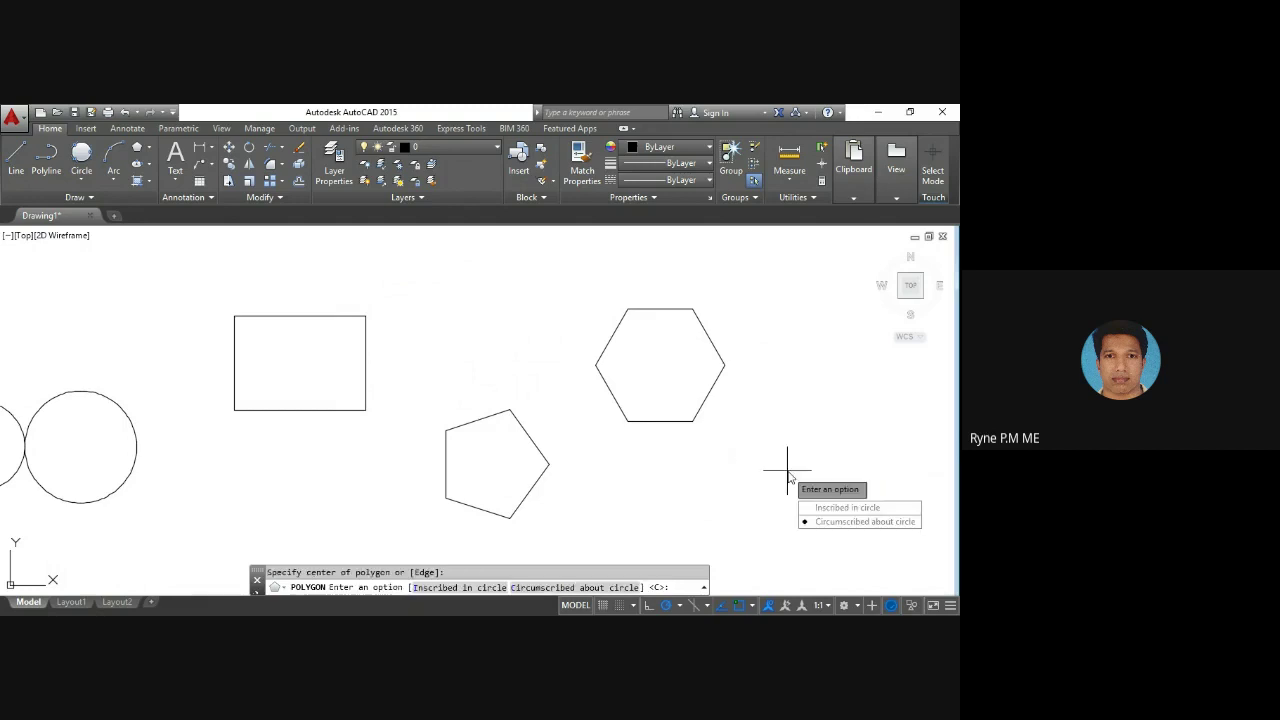
click(840, 508)
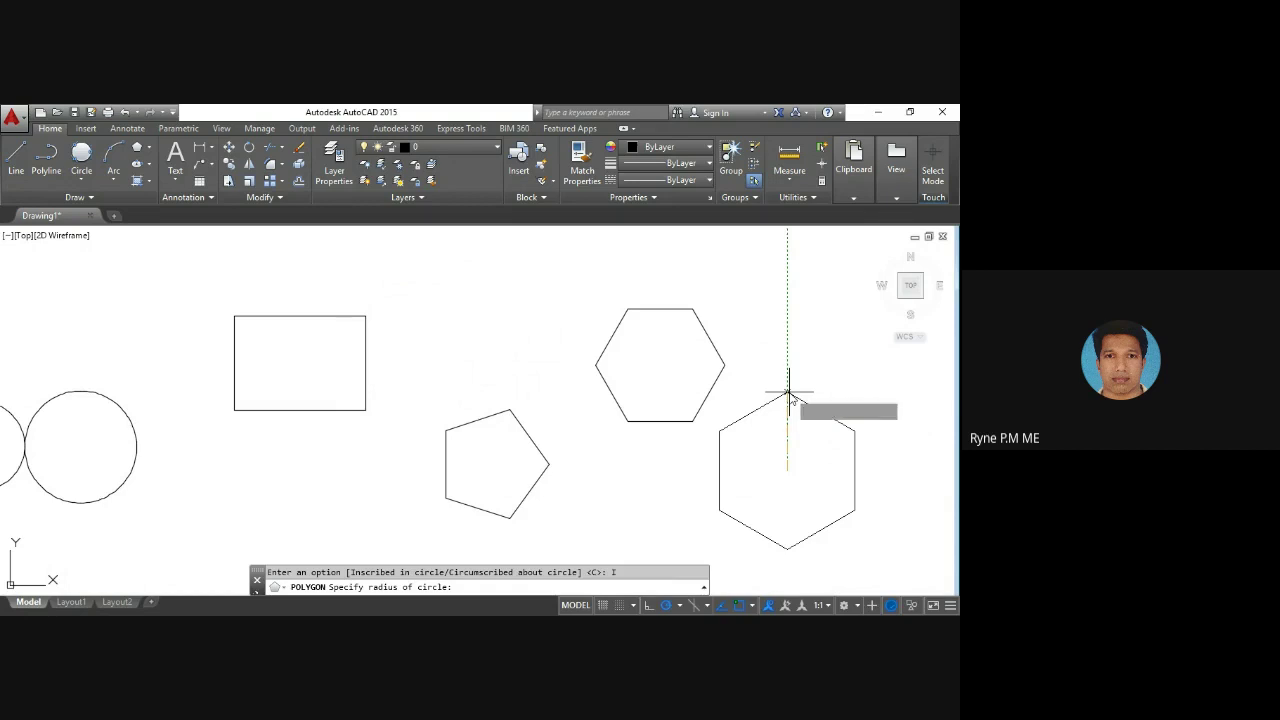
text(25)
key(Return)
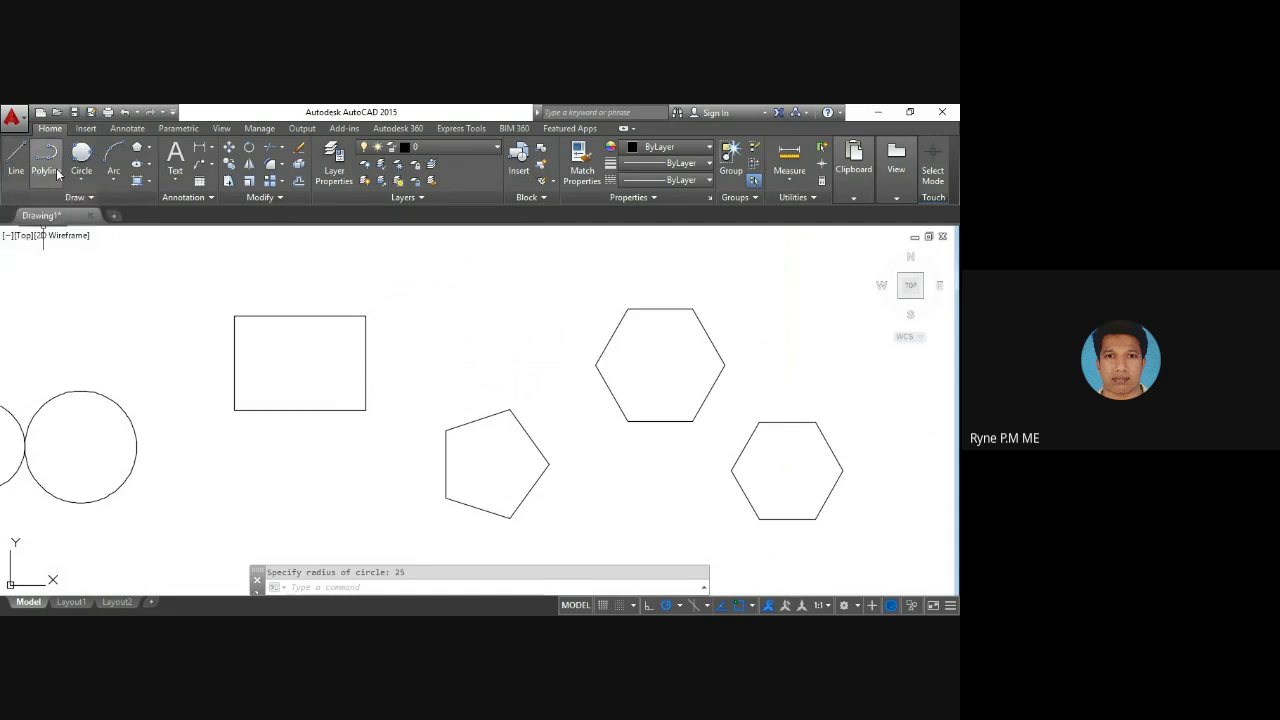
Step: Draw a three-point arc through the rectangle's lower-left, upper-left and upper-right corners
click(114, 178)
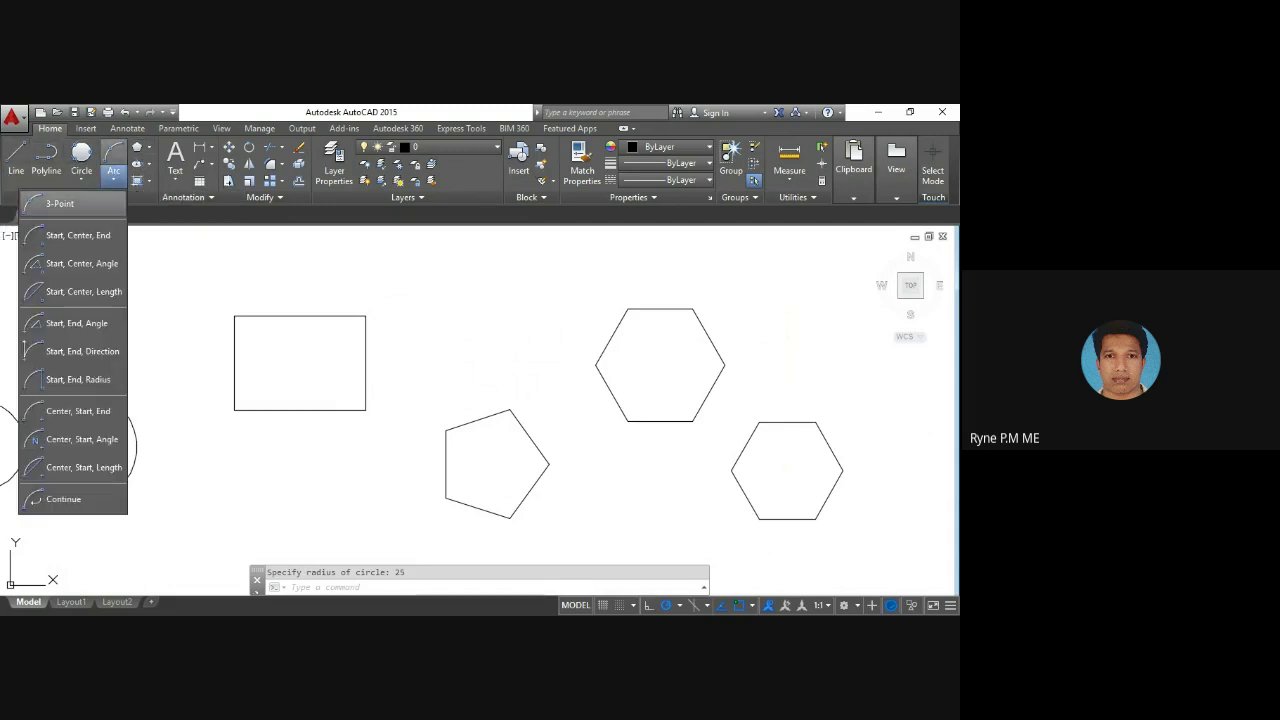
click(60, 204)
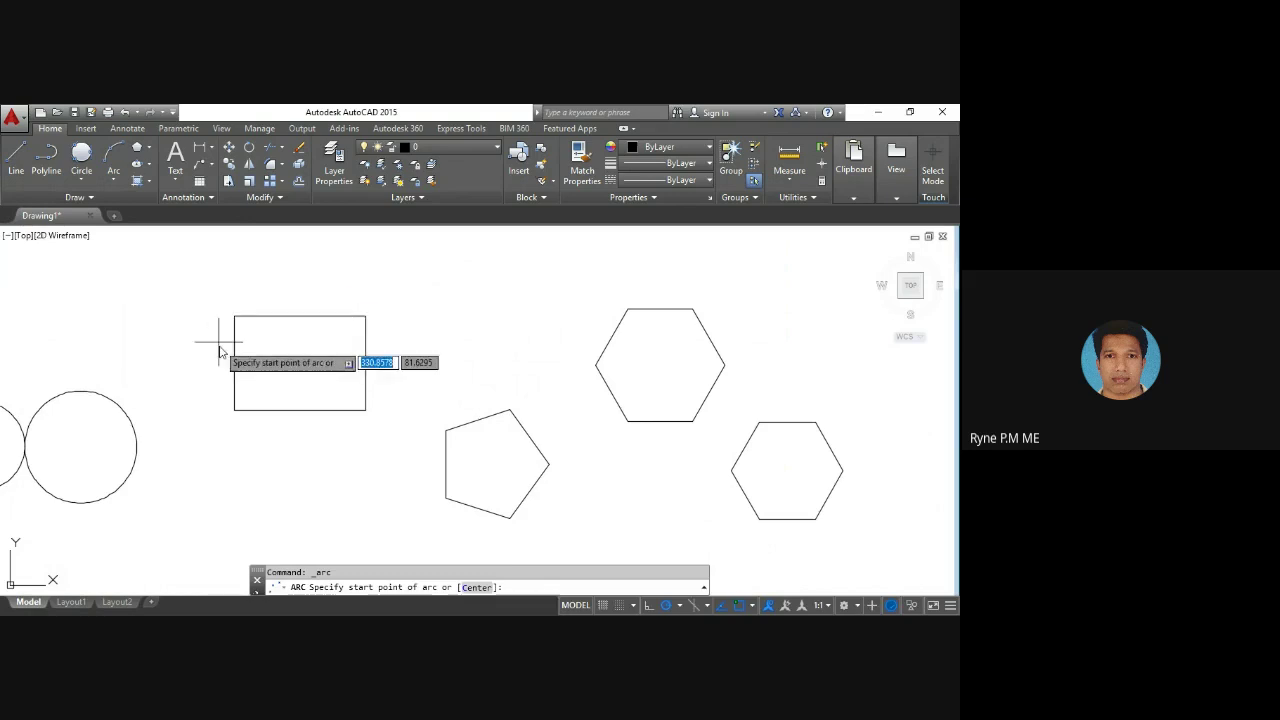
click(234, 410)
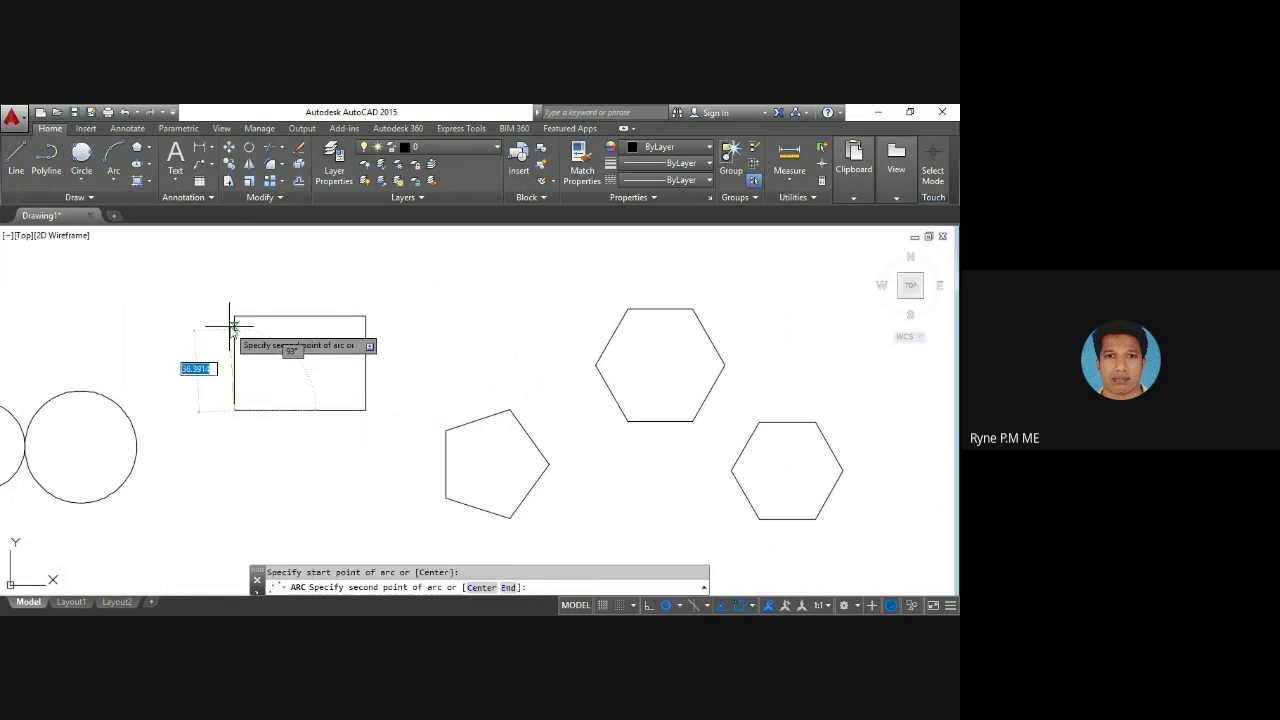
click(234, 317)
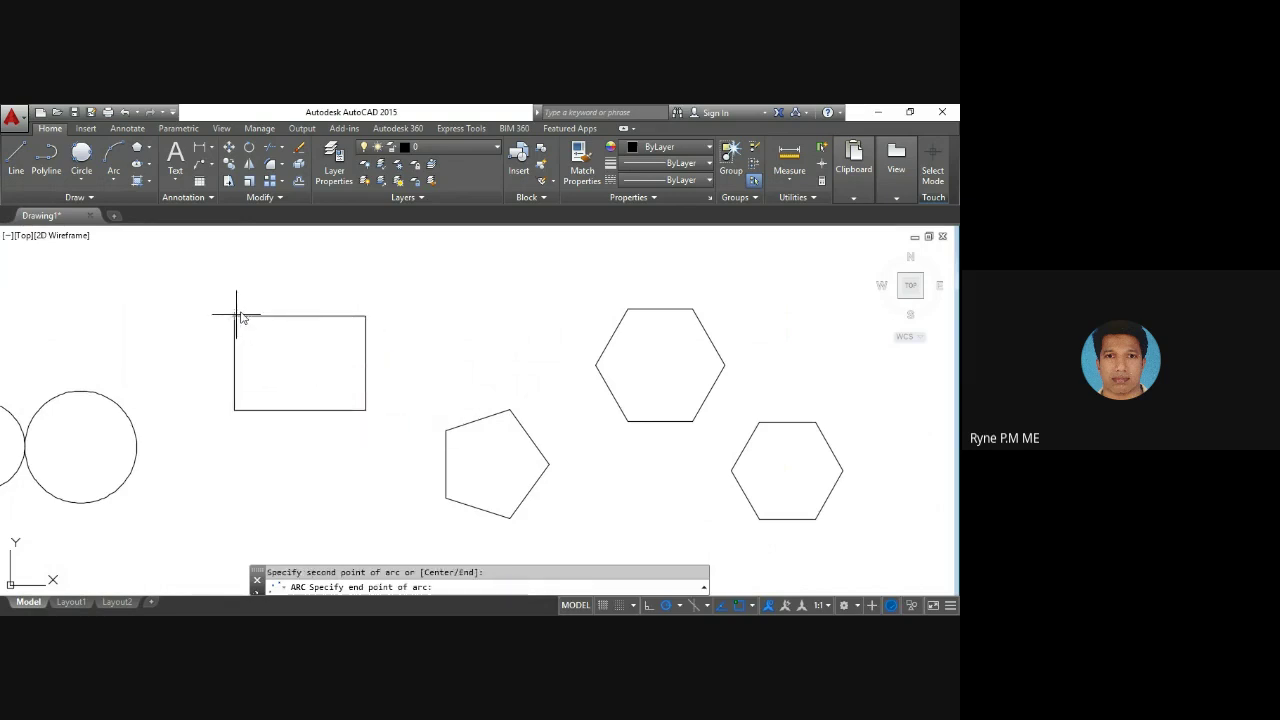
click(366, 317)
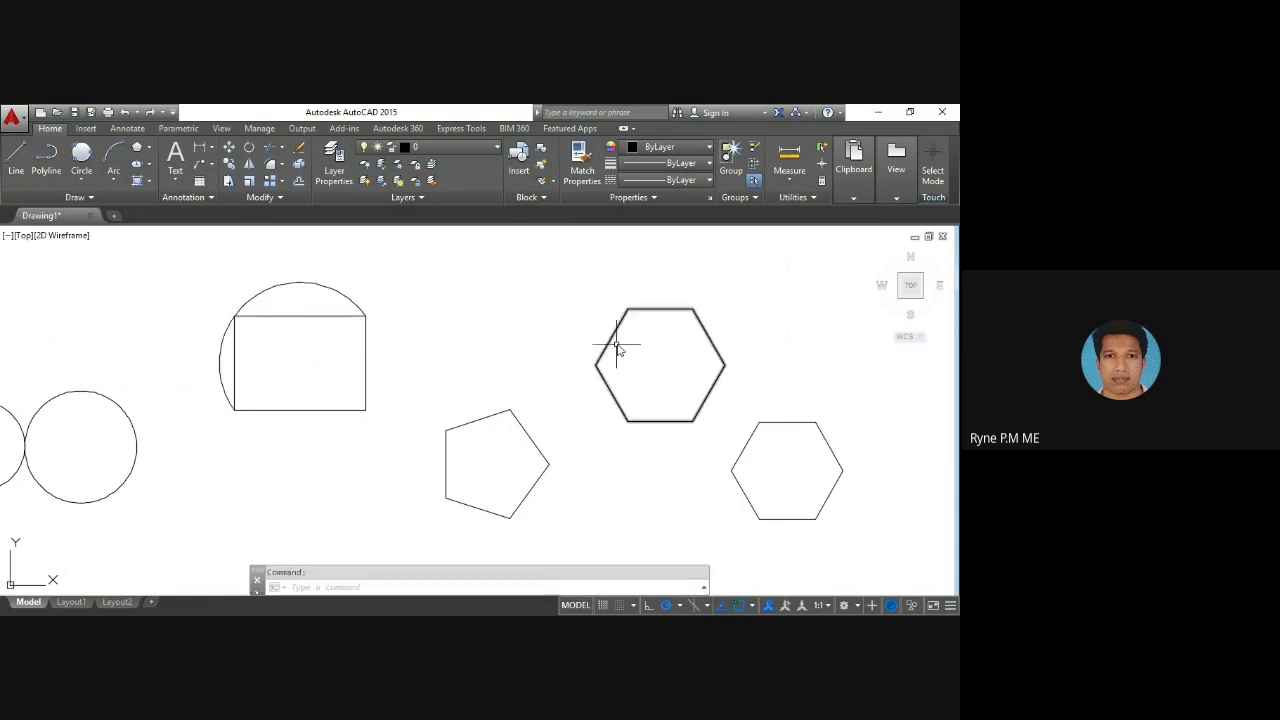
Step: Hatch the inside of the upper hexagon with the ANSI37 pattern
click(150, 183)
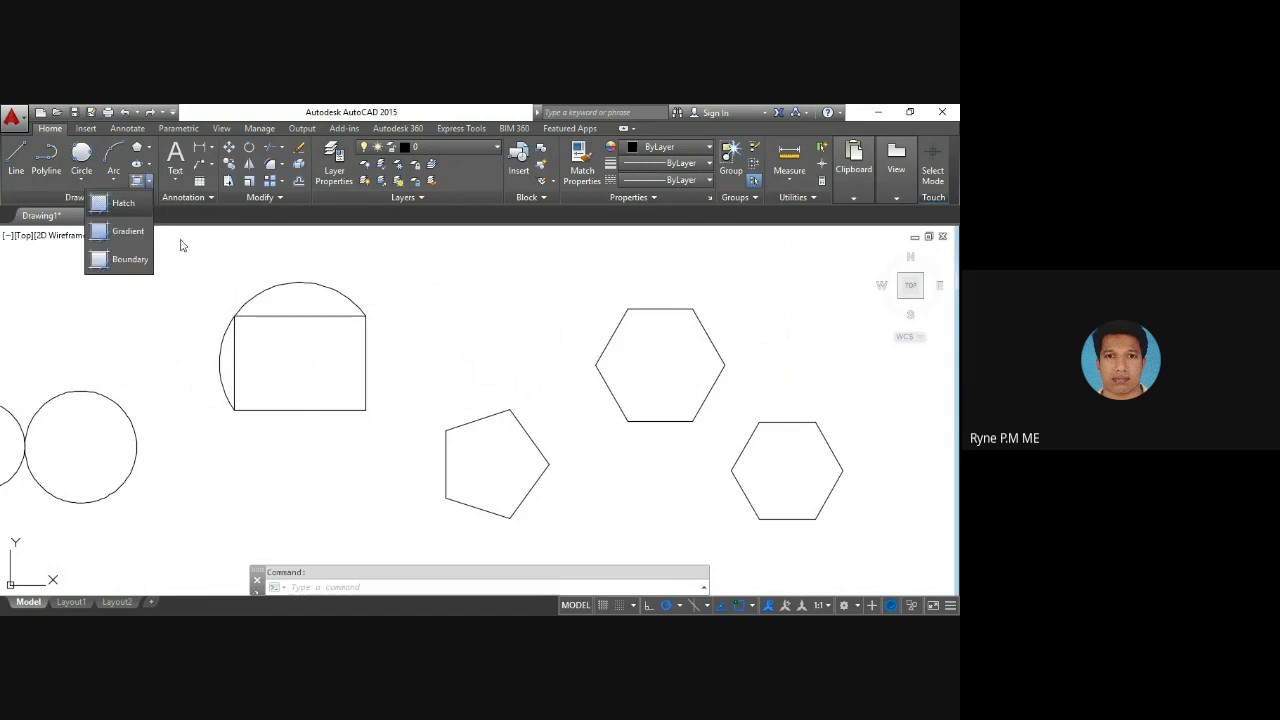
click(183, 246)
click(149, 181)
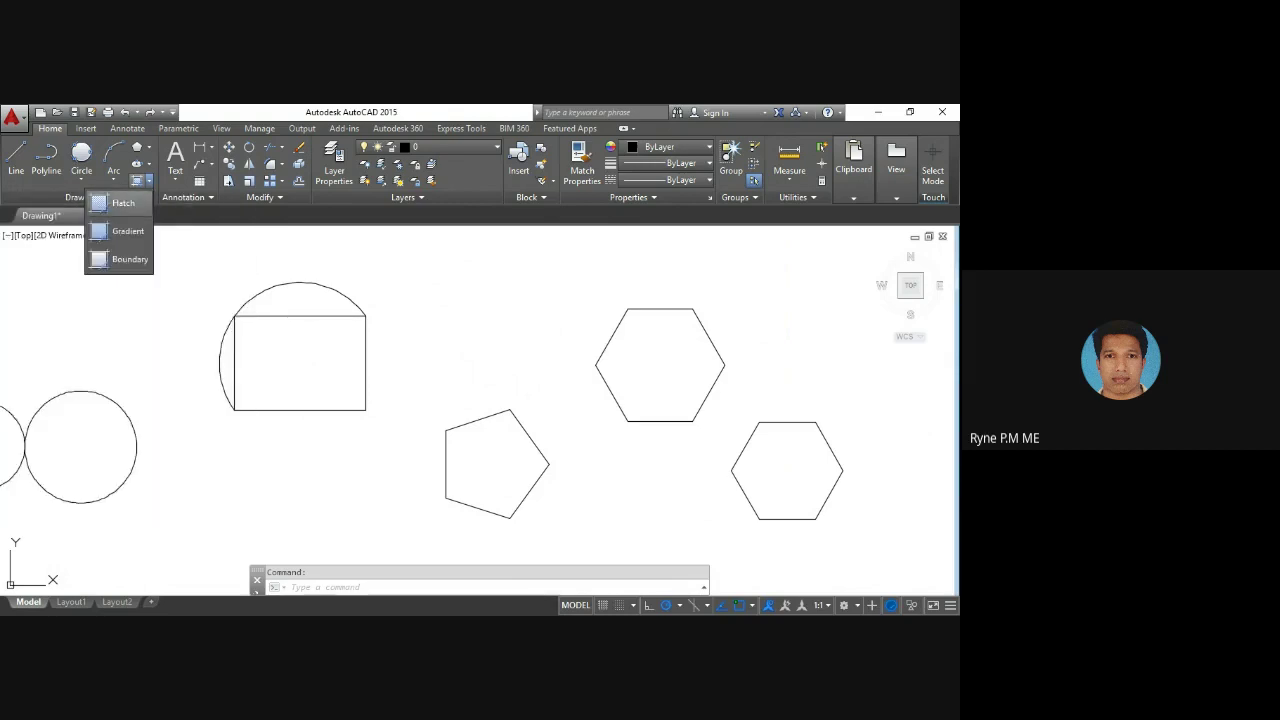
click(108, 207)
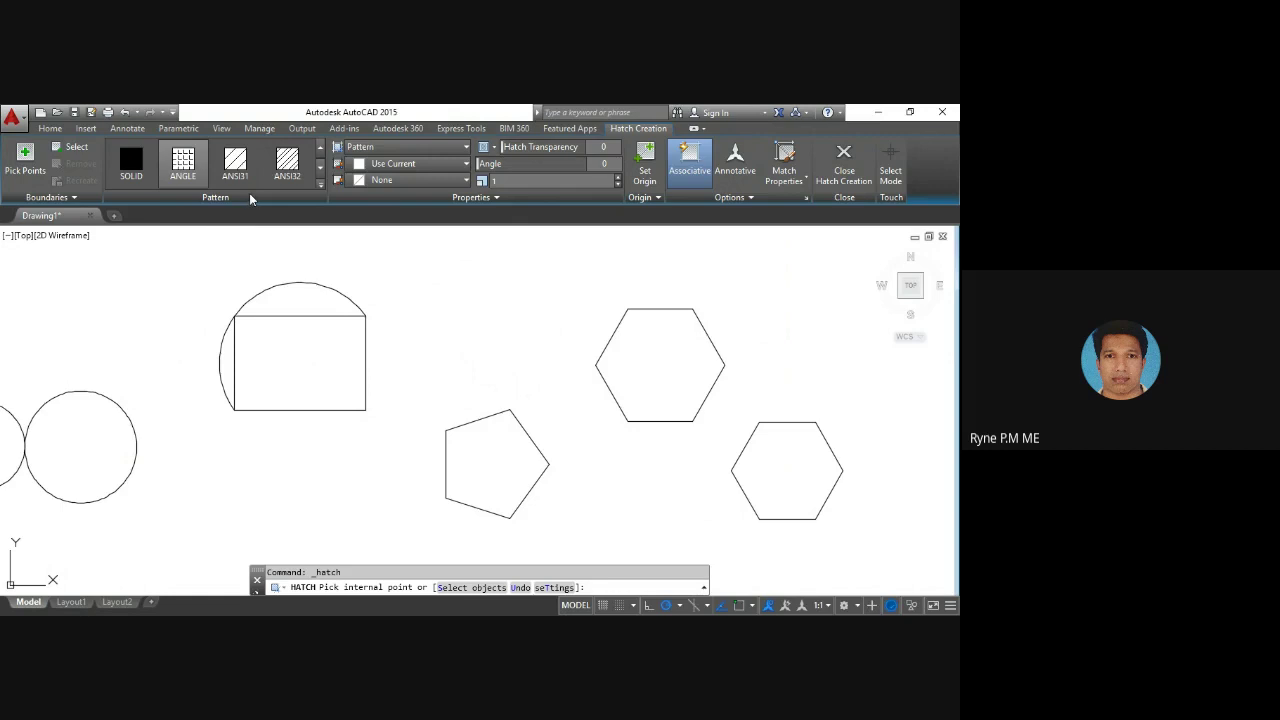
click(321, 185)
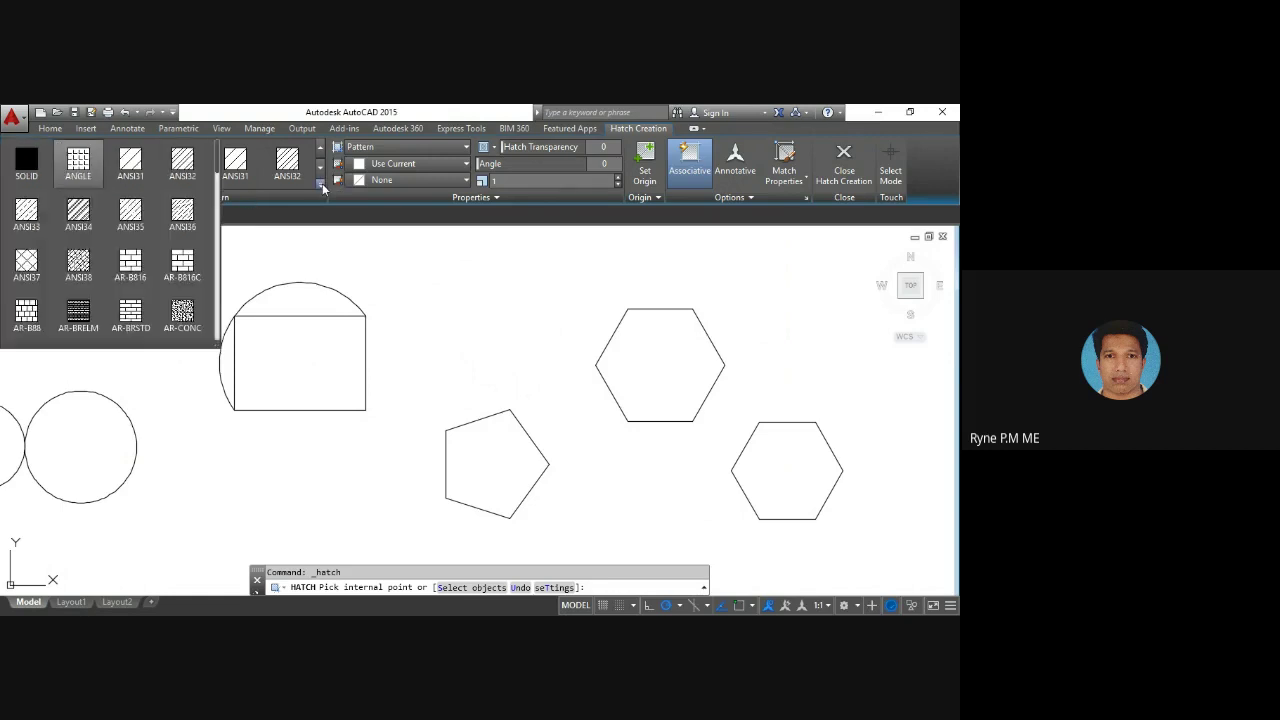
scroll(78, 265, down, 2)
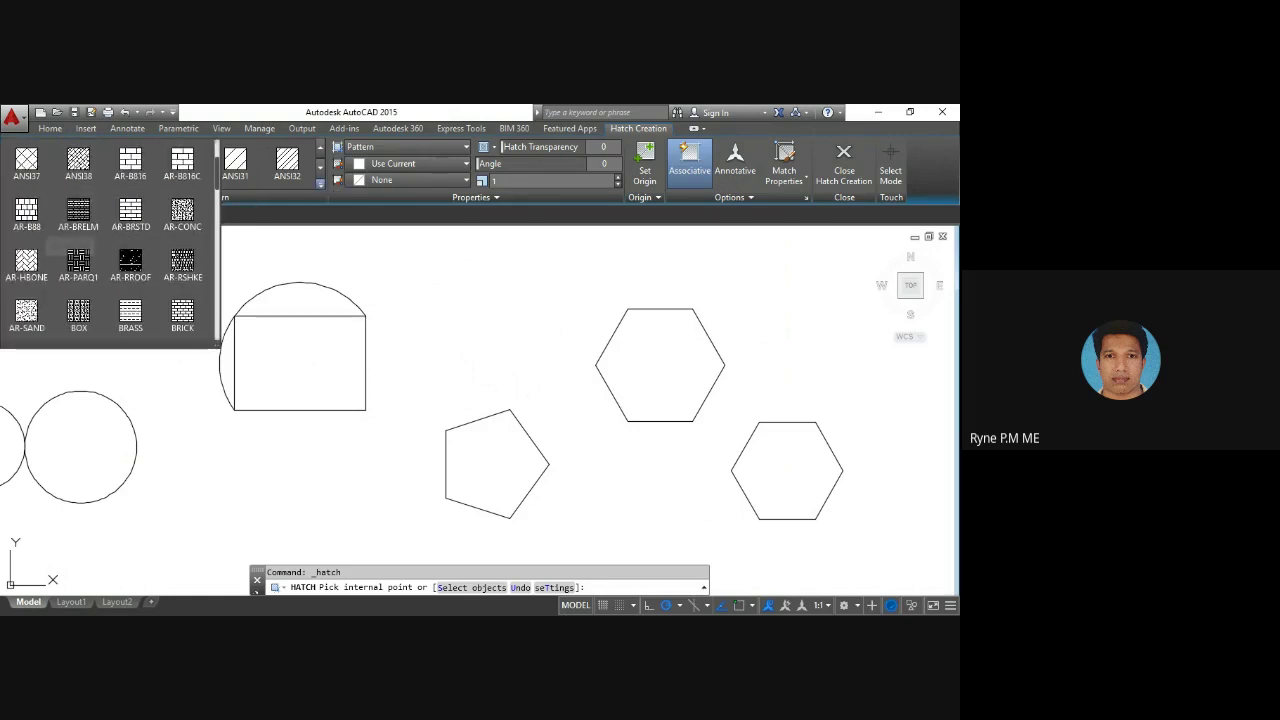
scroll(78, 206, down, 2)
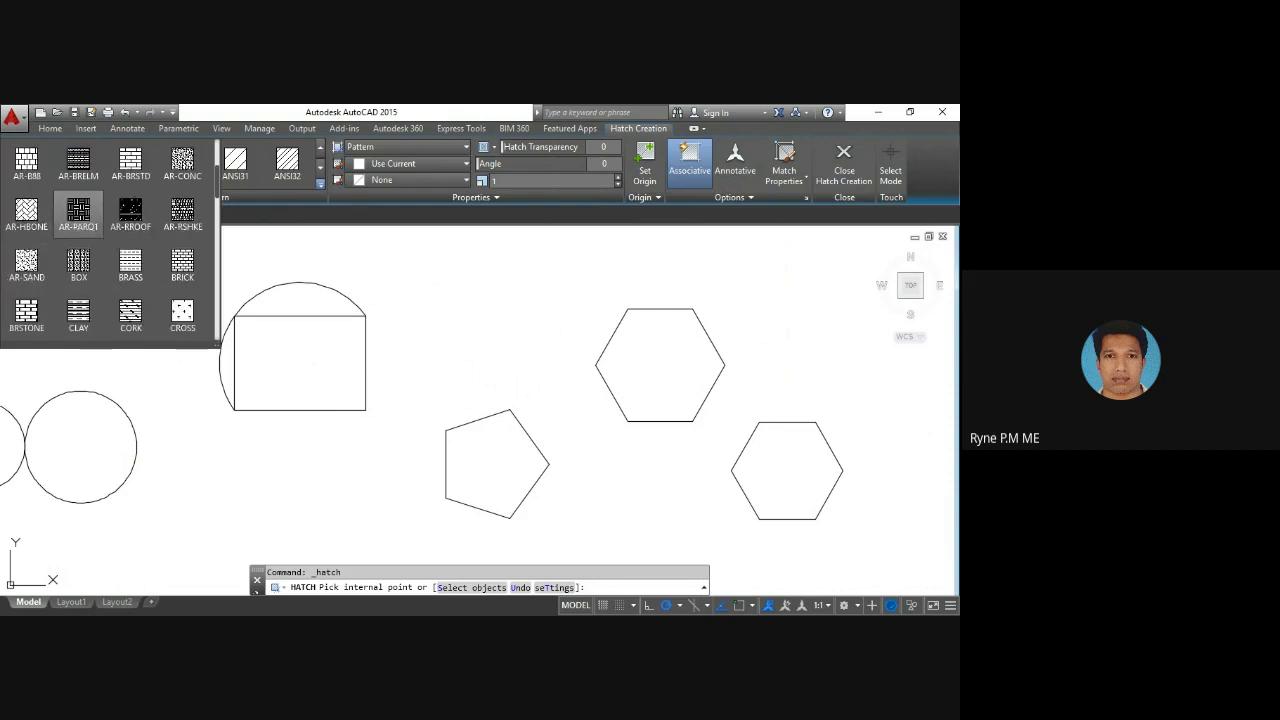
scroll(78, 165, down, 1)
scroll(112, 240, up, 3)
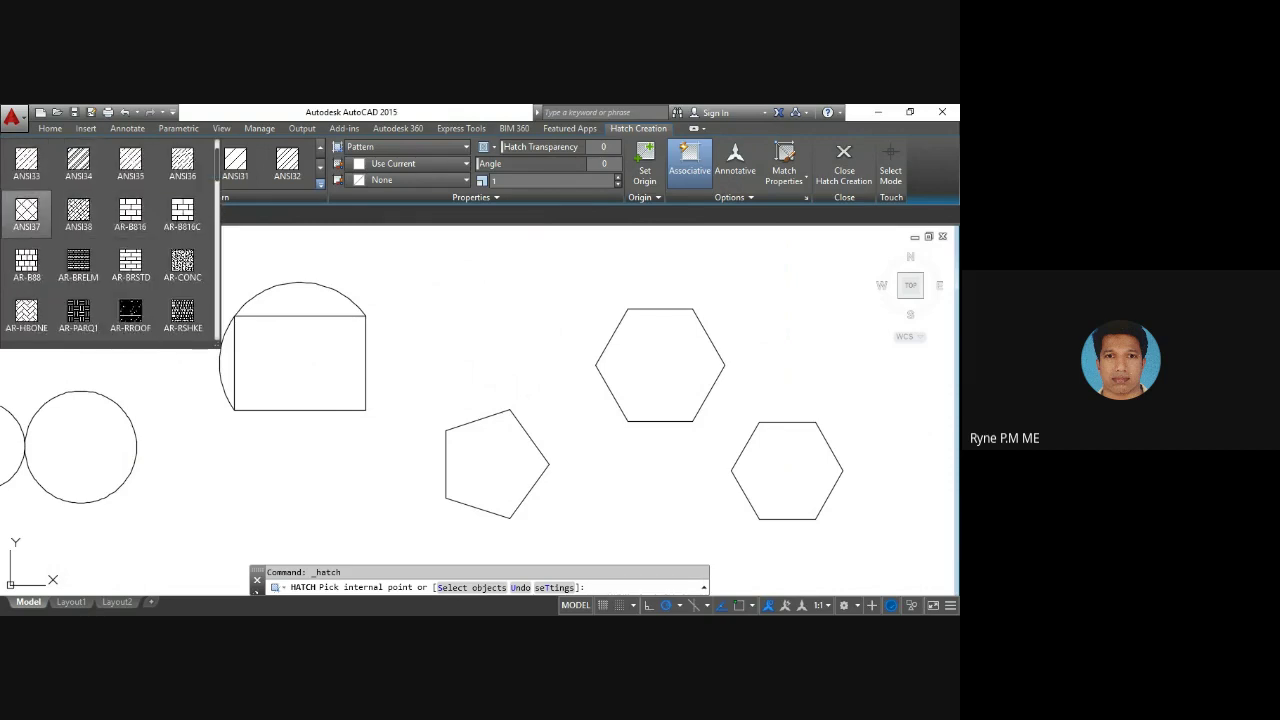
click(26, 212)
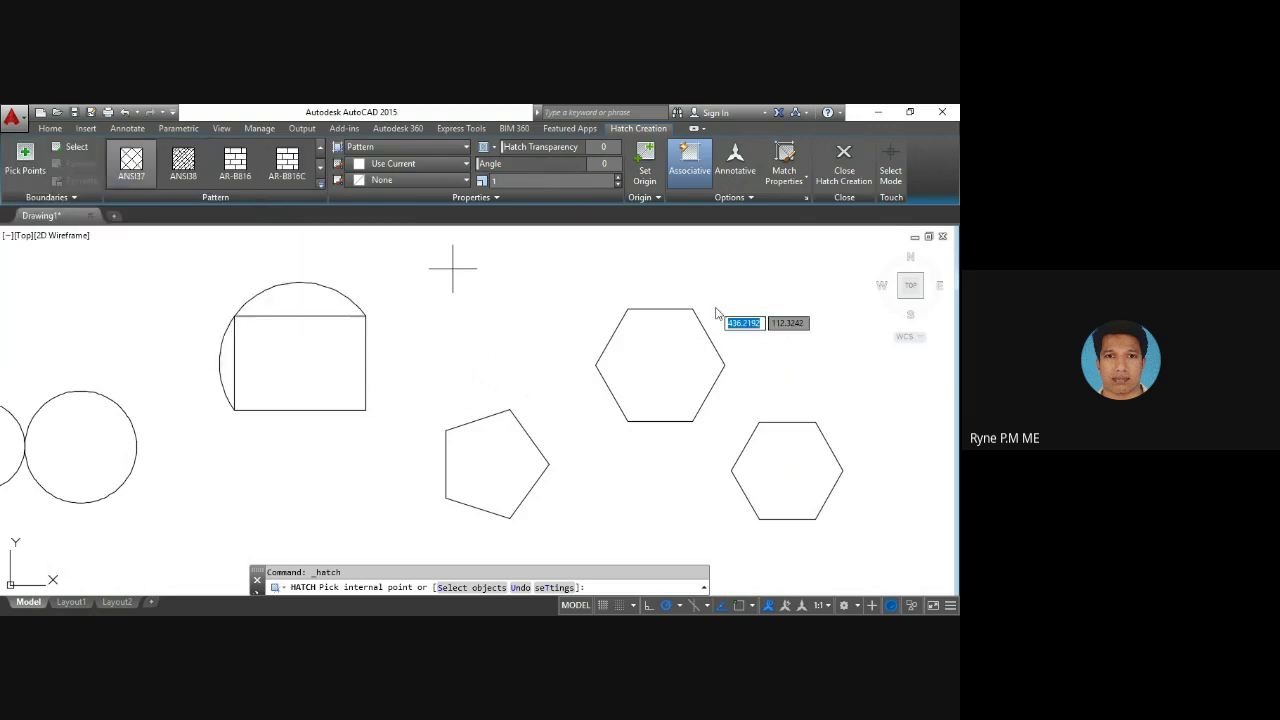
click(680, 360)
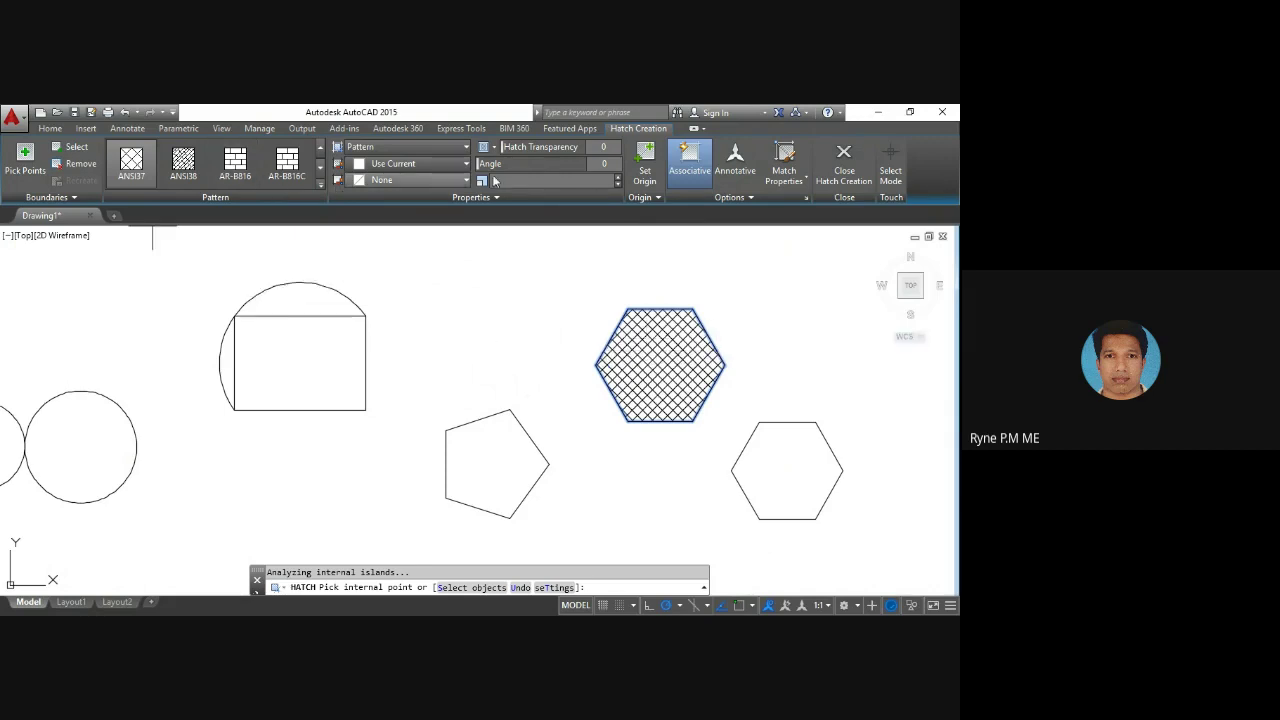
Step: Try a 45-degree angle on the upper hexagon's hatch, settle on 90 degrees and finish the hatch
click(606, 163)
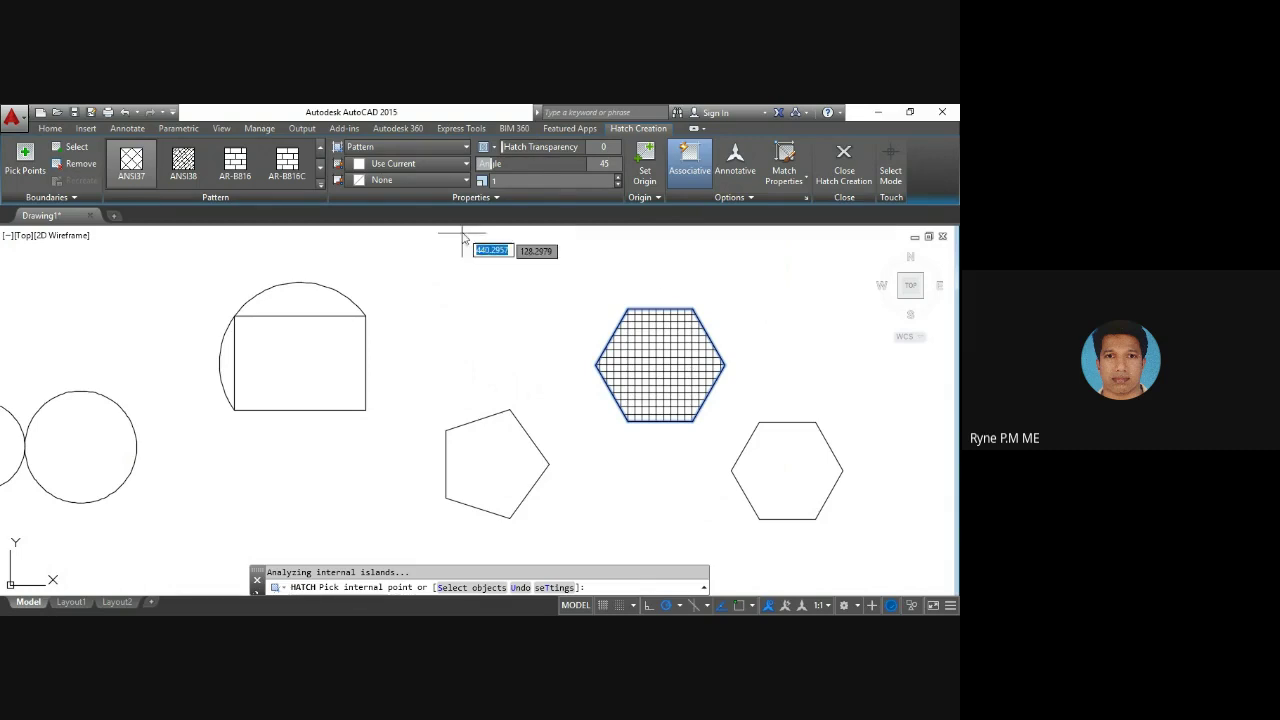
click(604, 168)
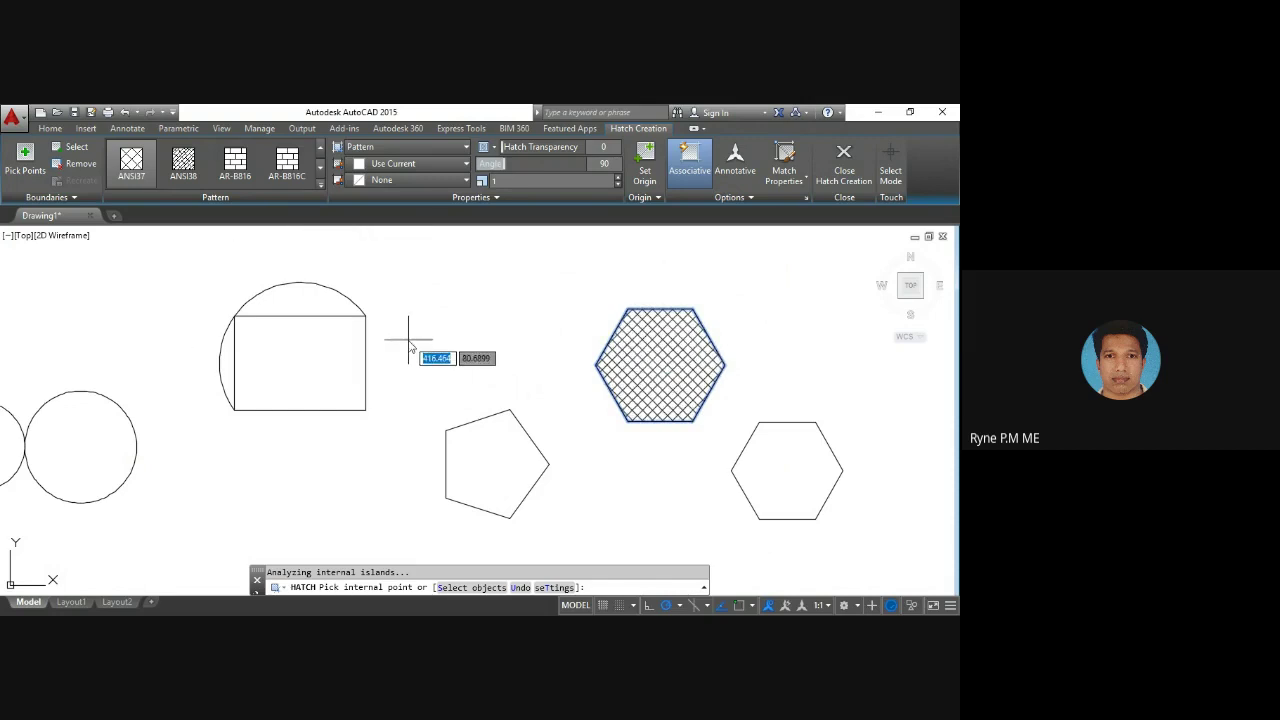
key(Return)
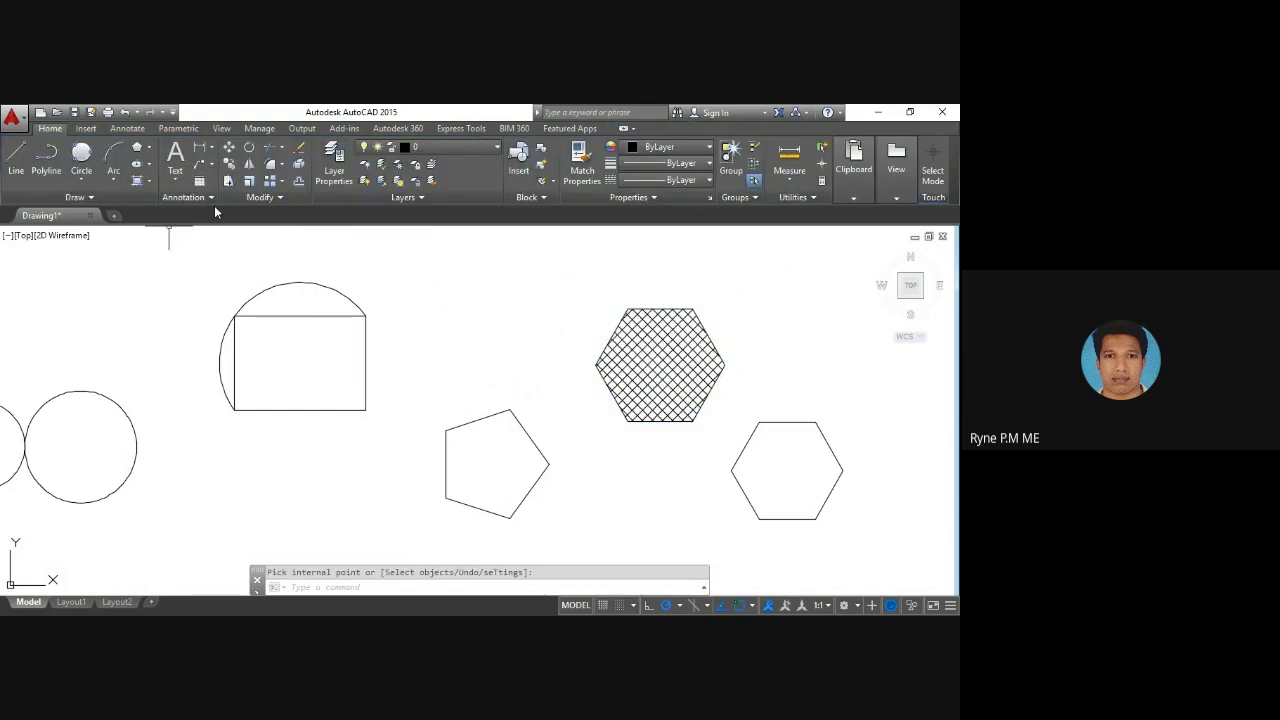
Step: Start a new hatch inside the rectangle using the AR-B816 pattern
click(148, 184)
click(121, 202)
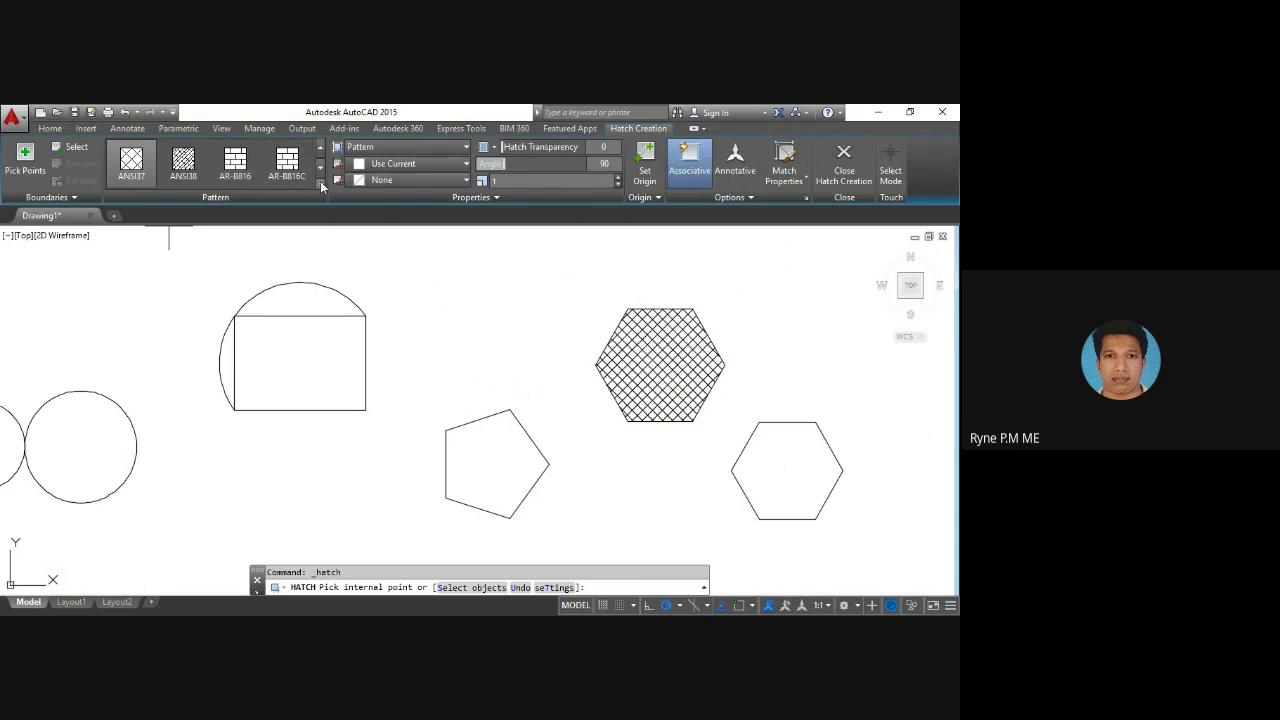
click(321, 185)
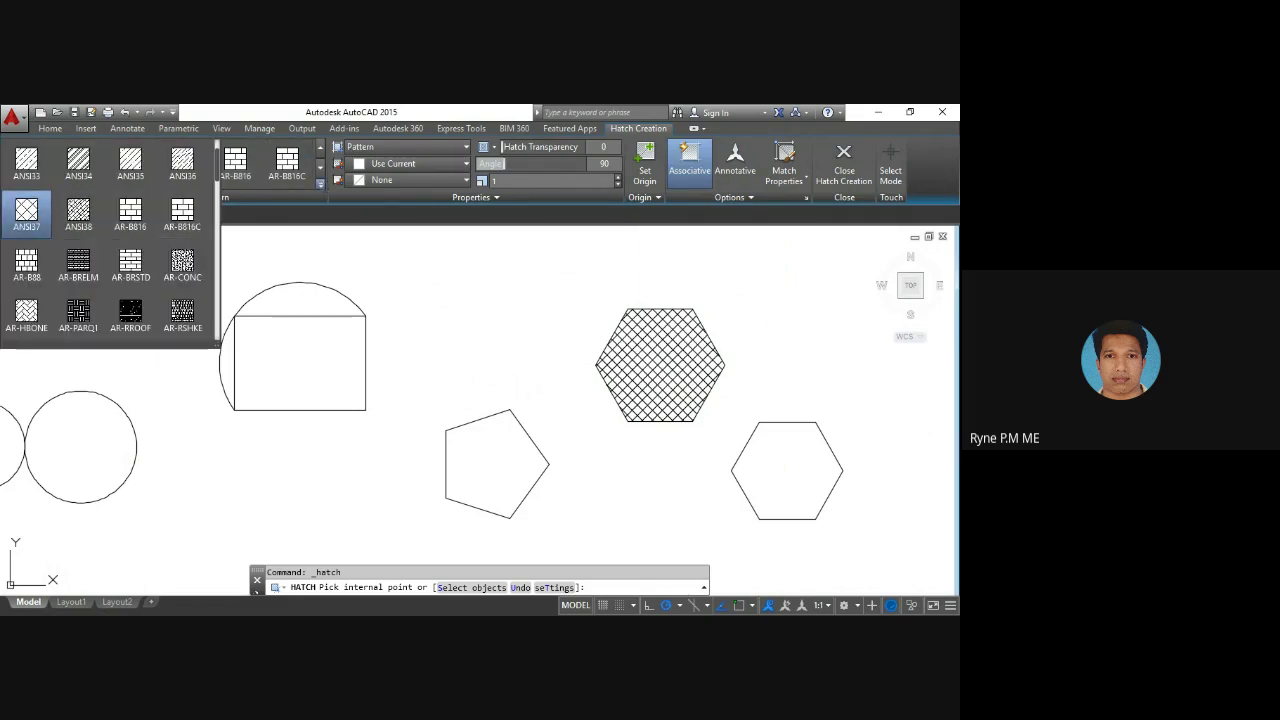
scroll(182, 265, down, 1)
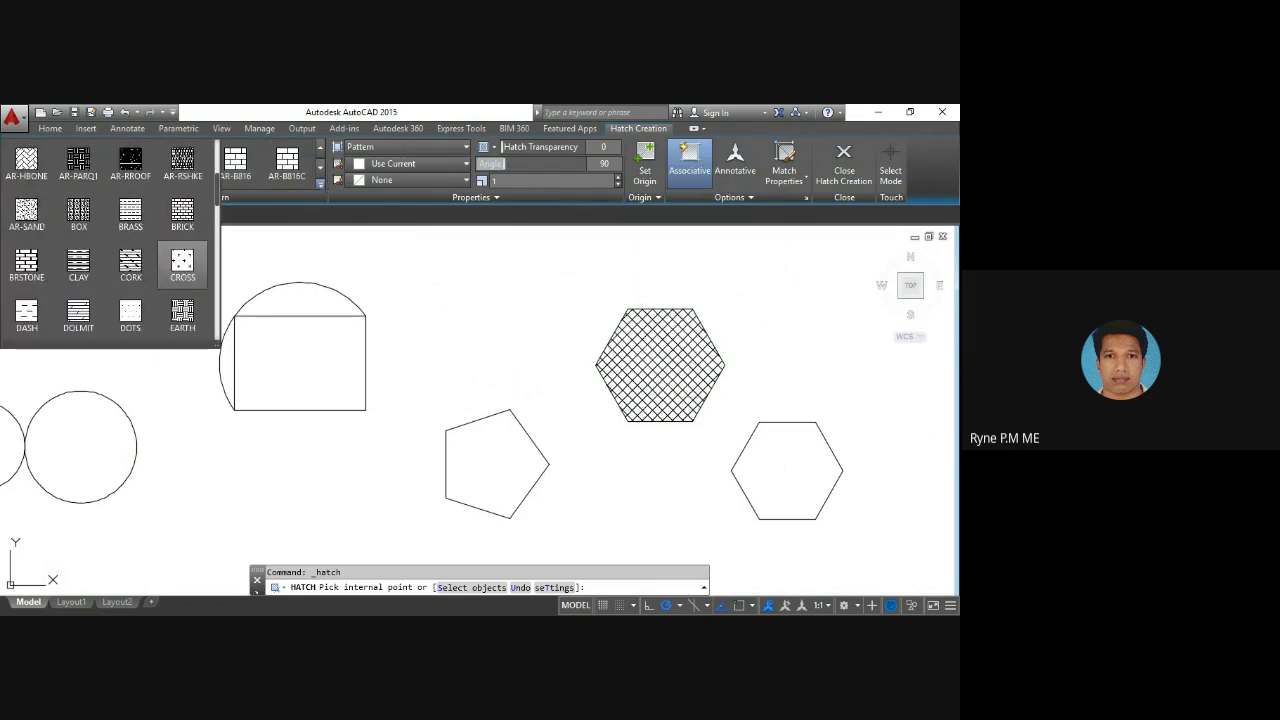
scroll(130, 265, up, 2)
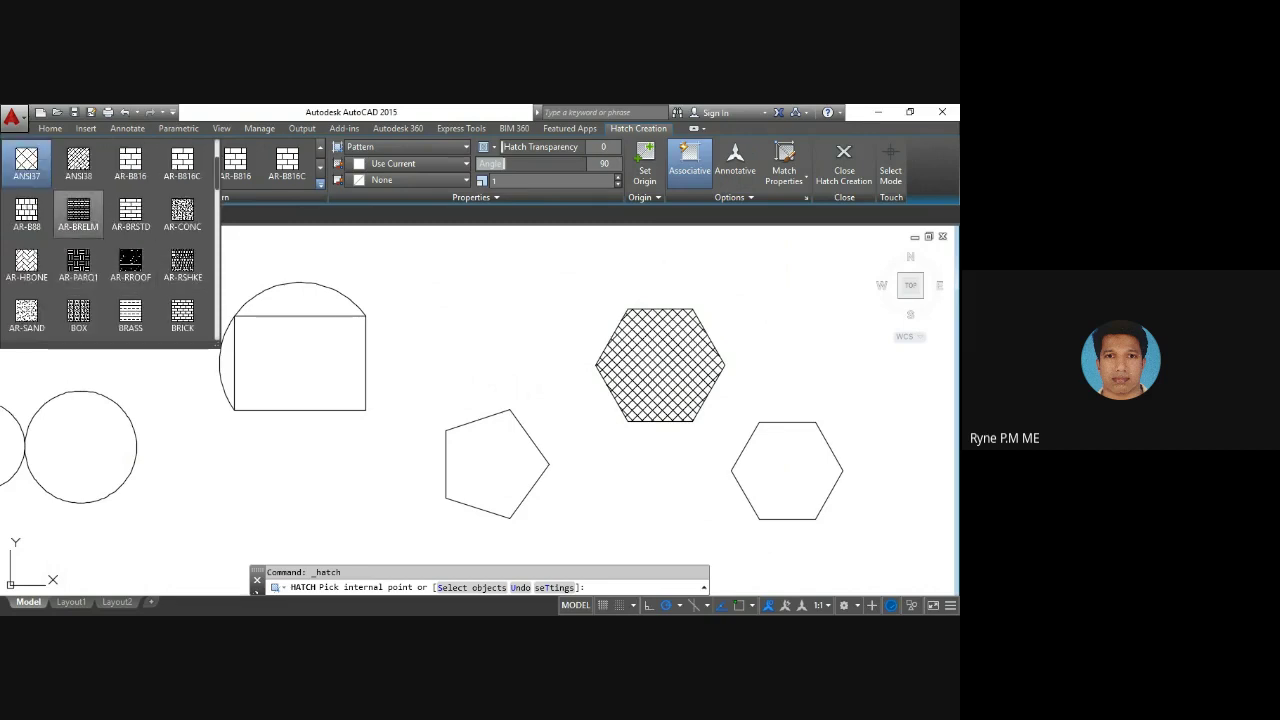
scroll(182, 170, up, 2)
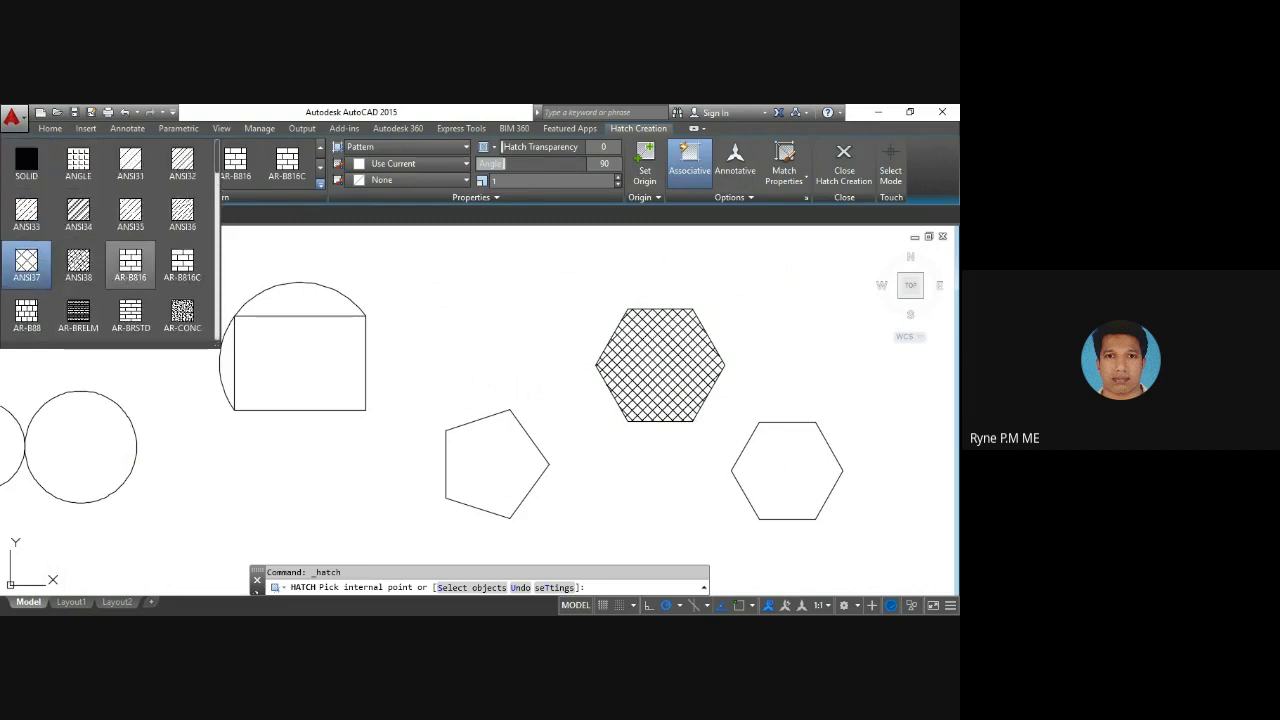
click(130, 262)
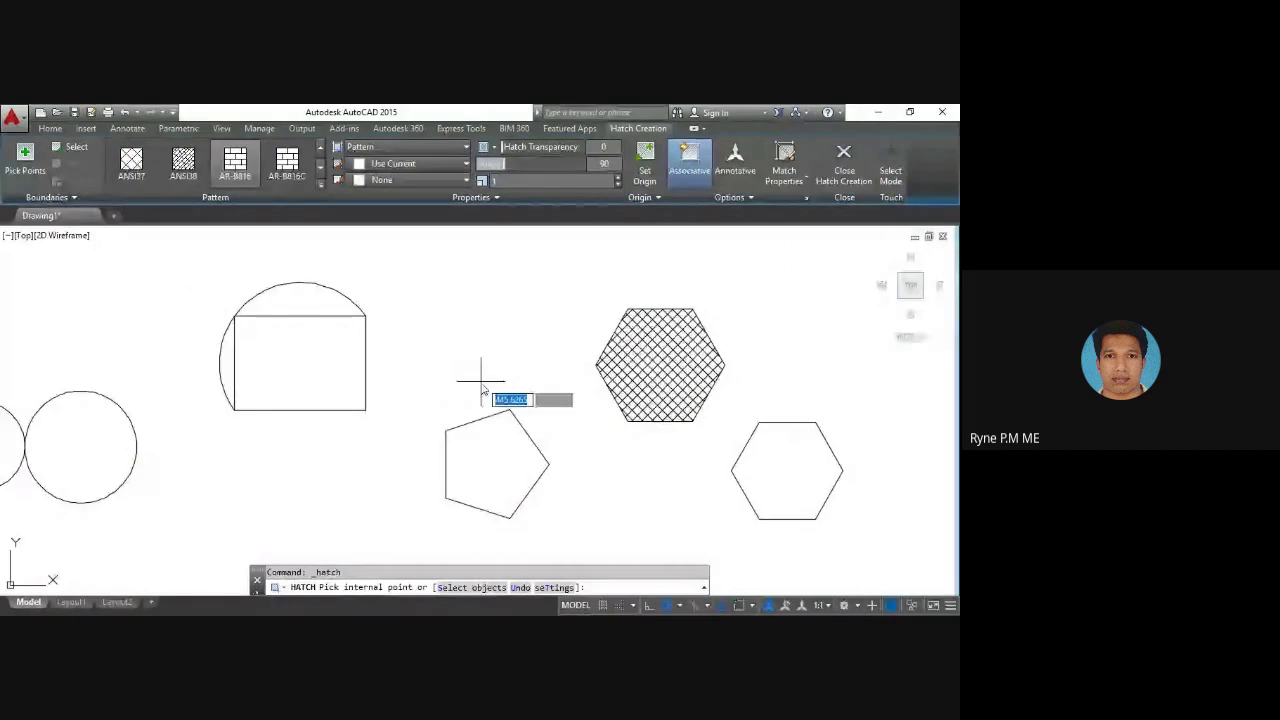
click(279, 368)
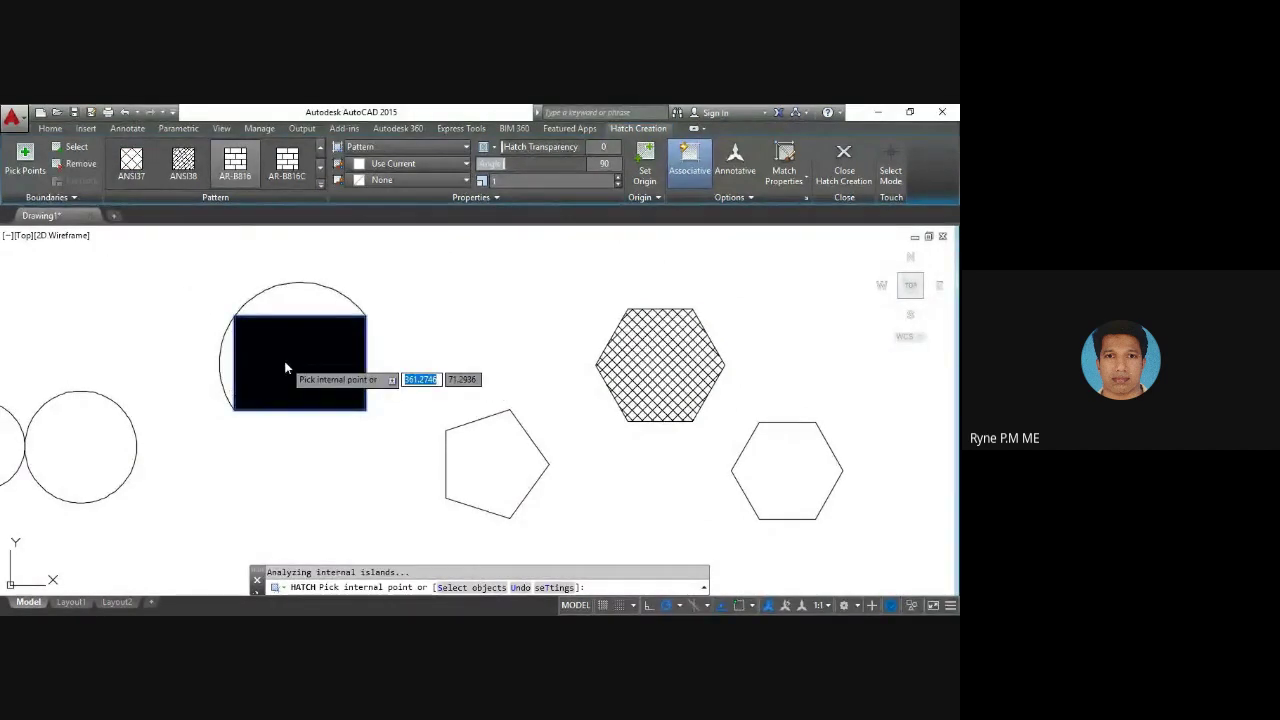
Step: Set the rectangle's hatch scale to 0.67 and switch its pattern to AR-B816C
click(617, 184)
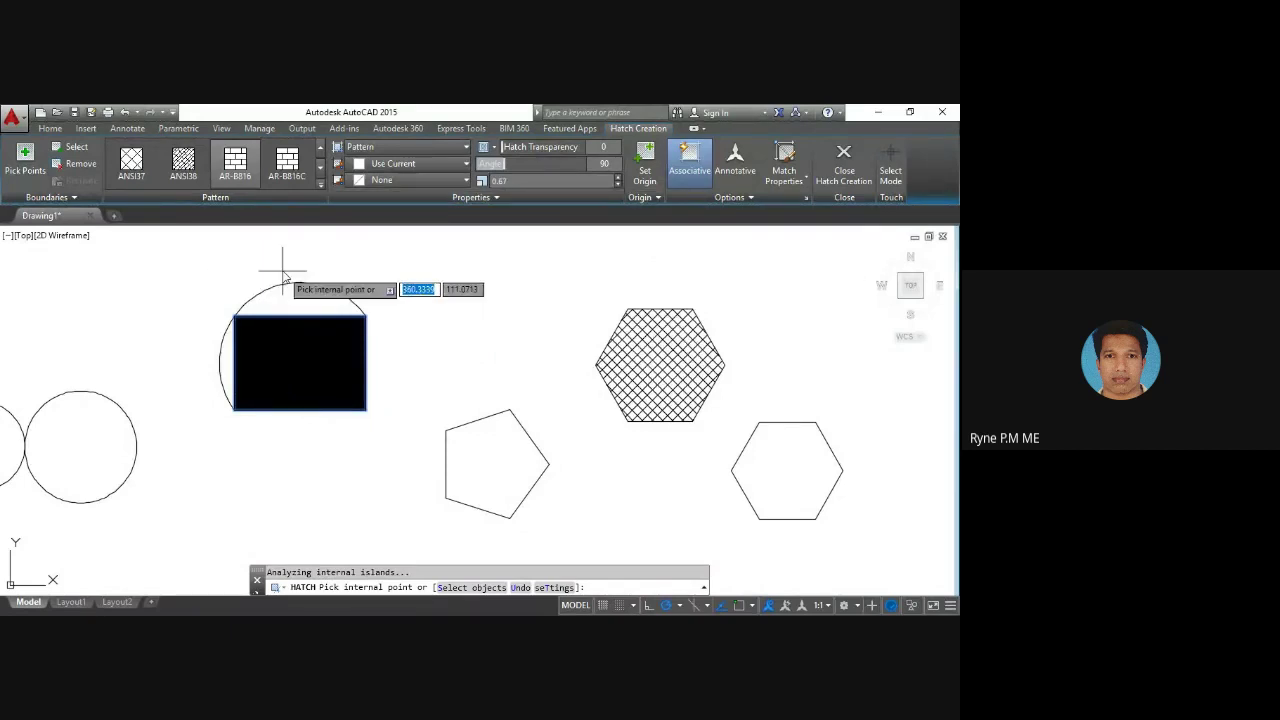
click(275, 369)
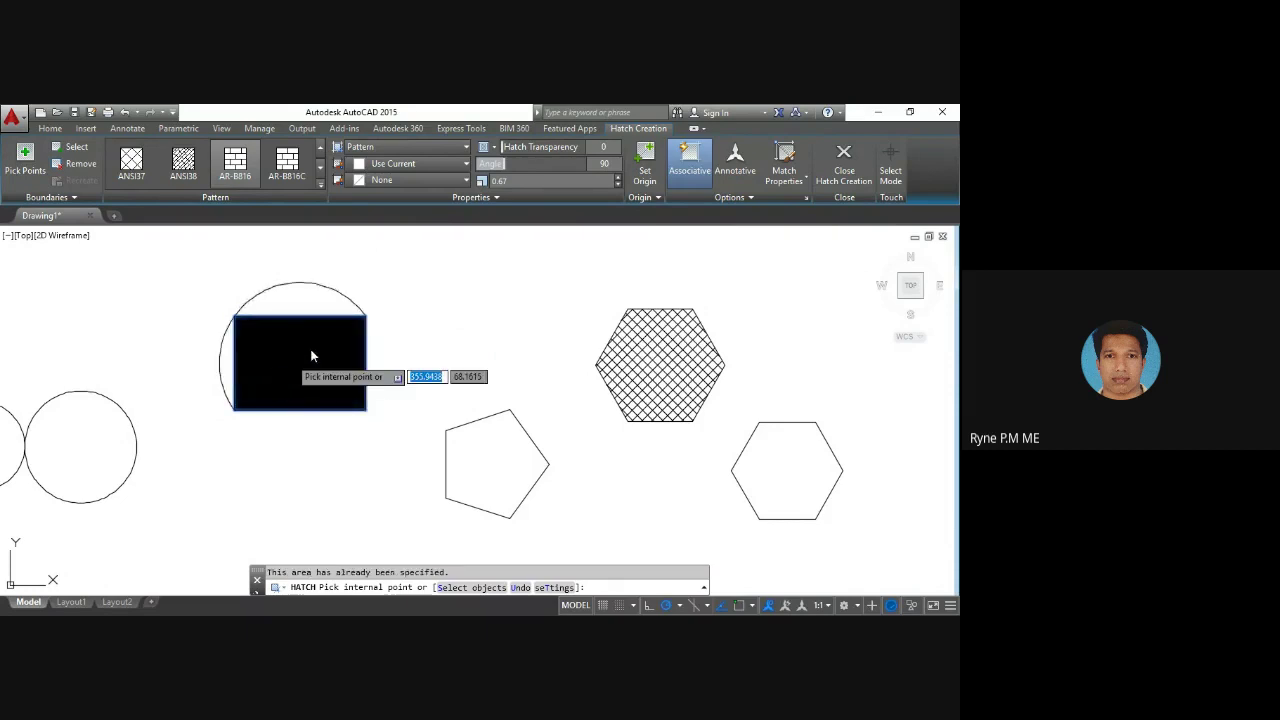
click(287, 163)
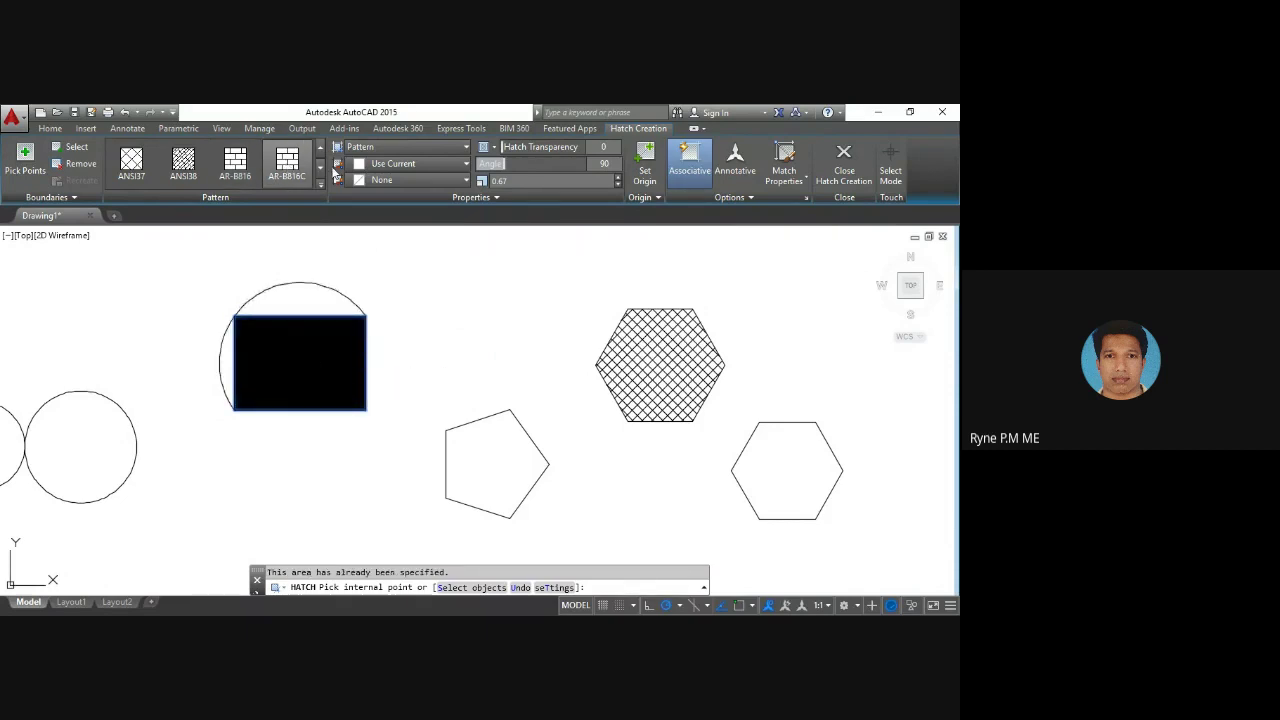
Step: Change the rectangle's hatch pattern to GOST_GLASS and finish the hatch
click(320, 185)
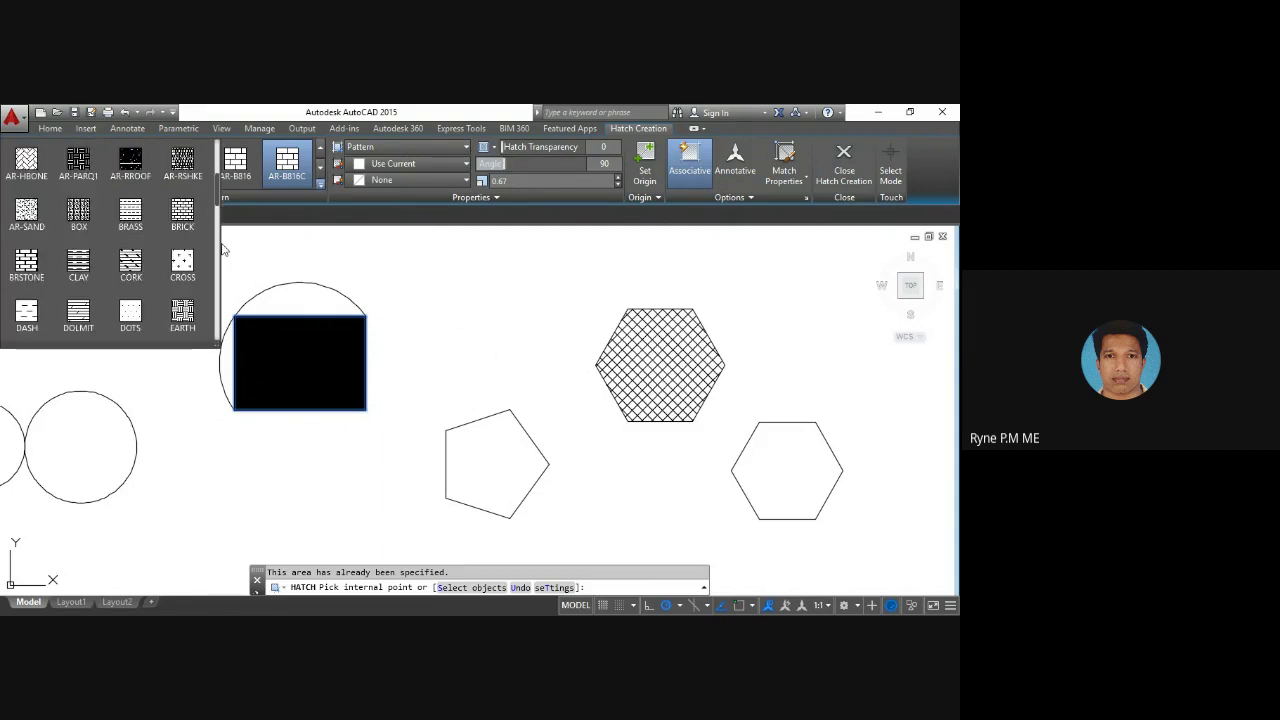
scroll(130, 240, down, 8)
click(130, 162)
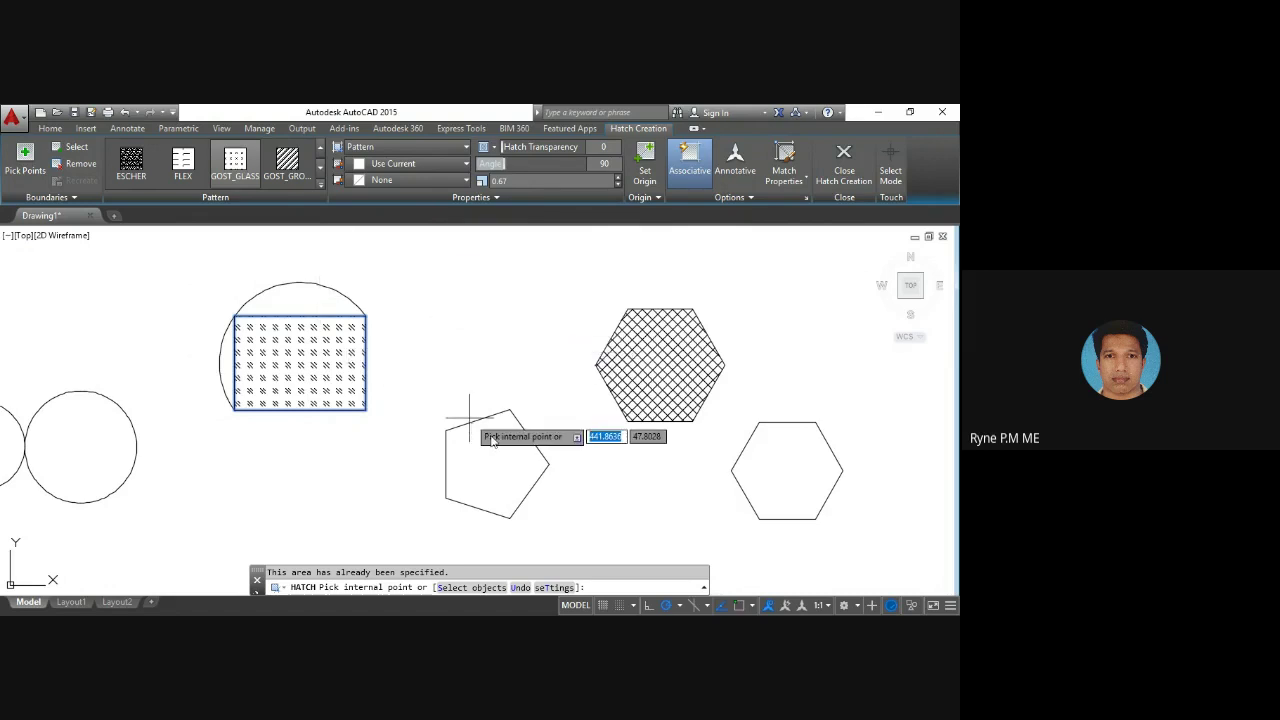
key(Return)
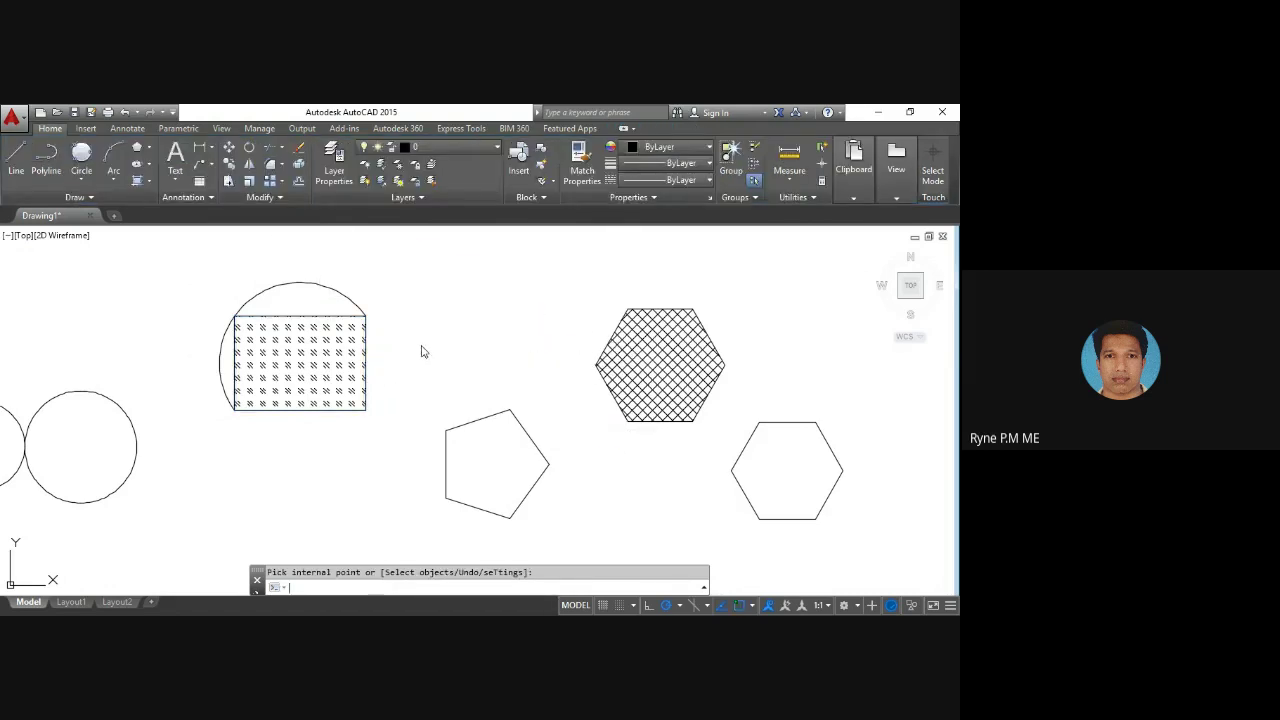
Step: Hatch the inside of the pentagon with the BOX pattern and finish the hatch
key(Return)
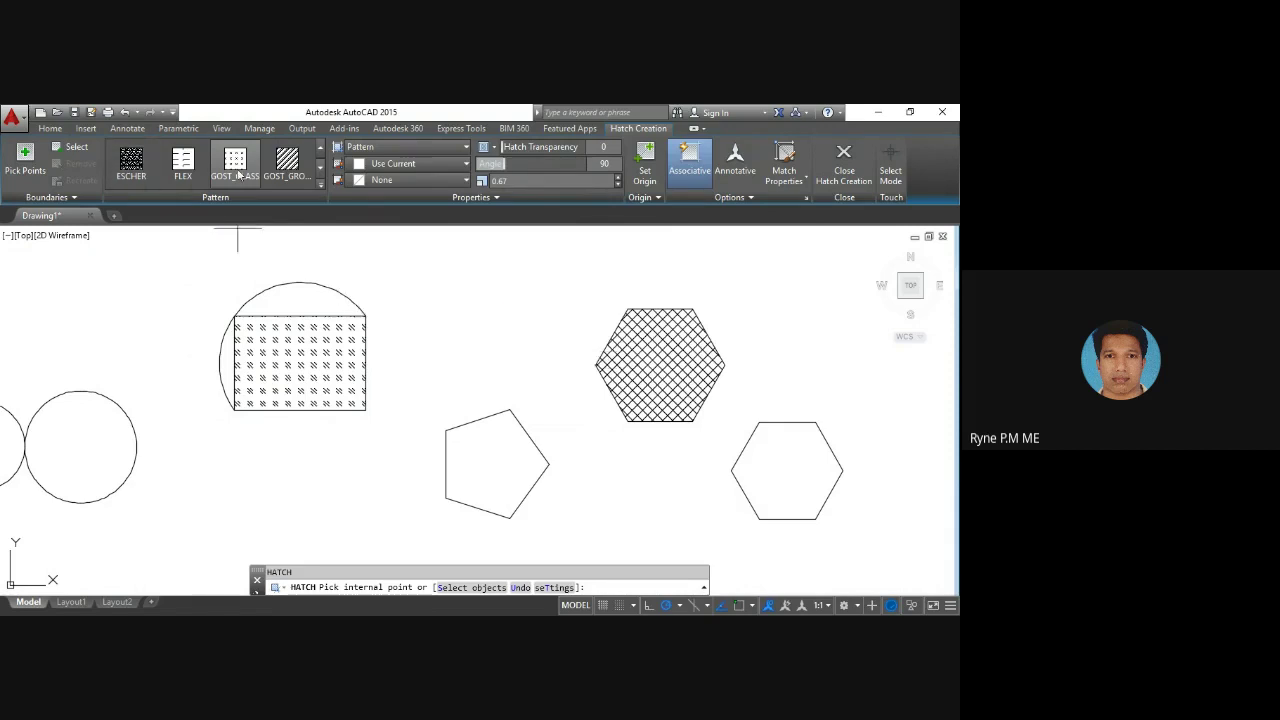
click(321, 185)
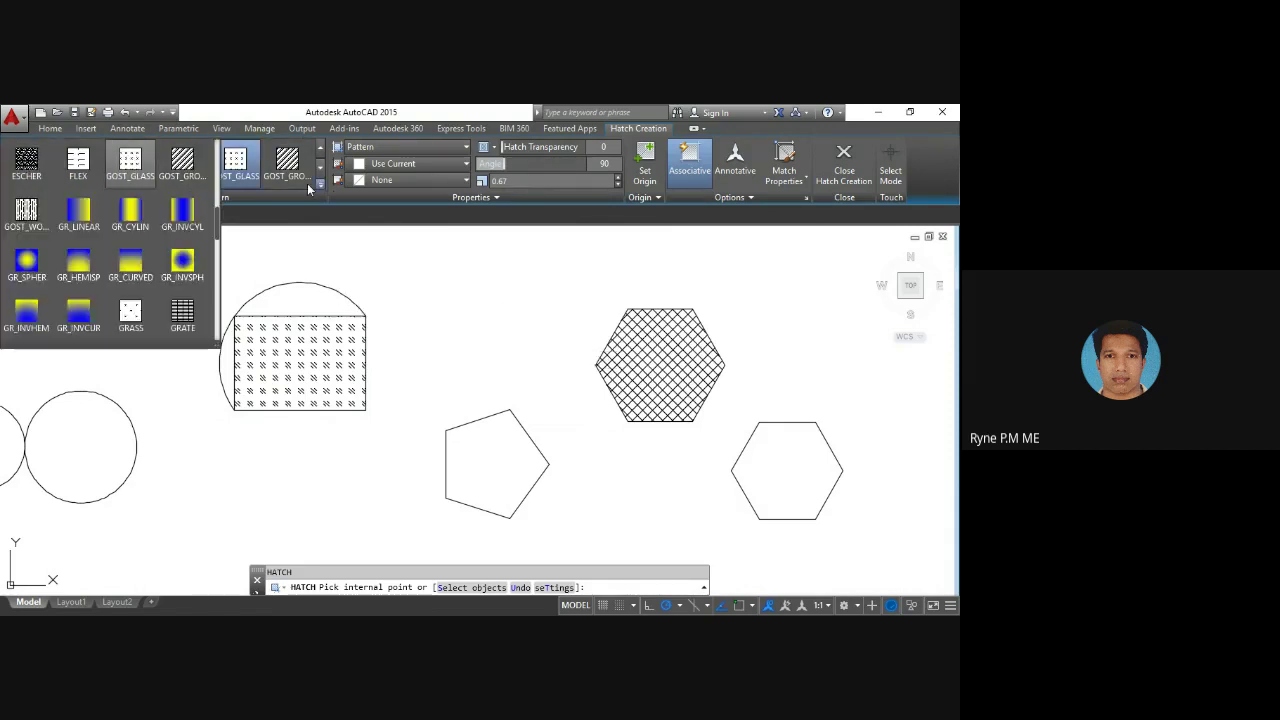
scroll(130, 165, up, 4)
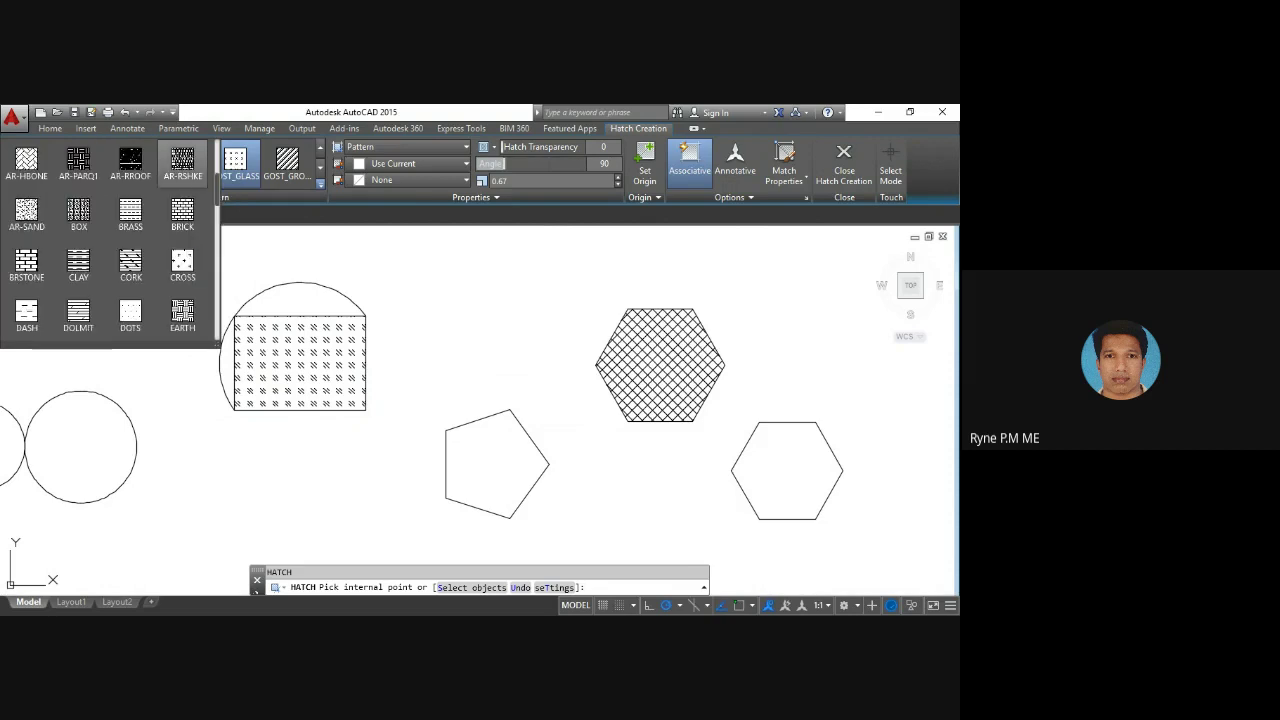
click(80, 215)
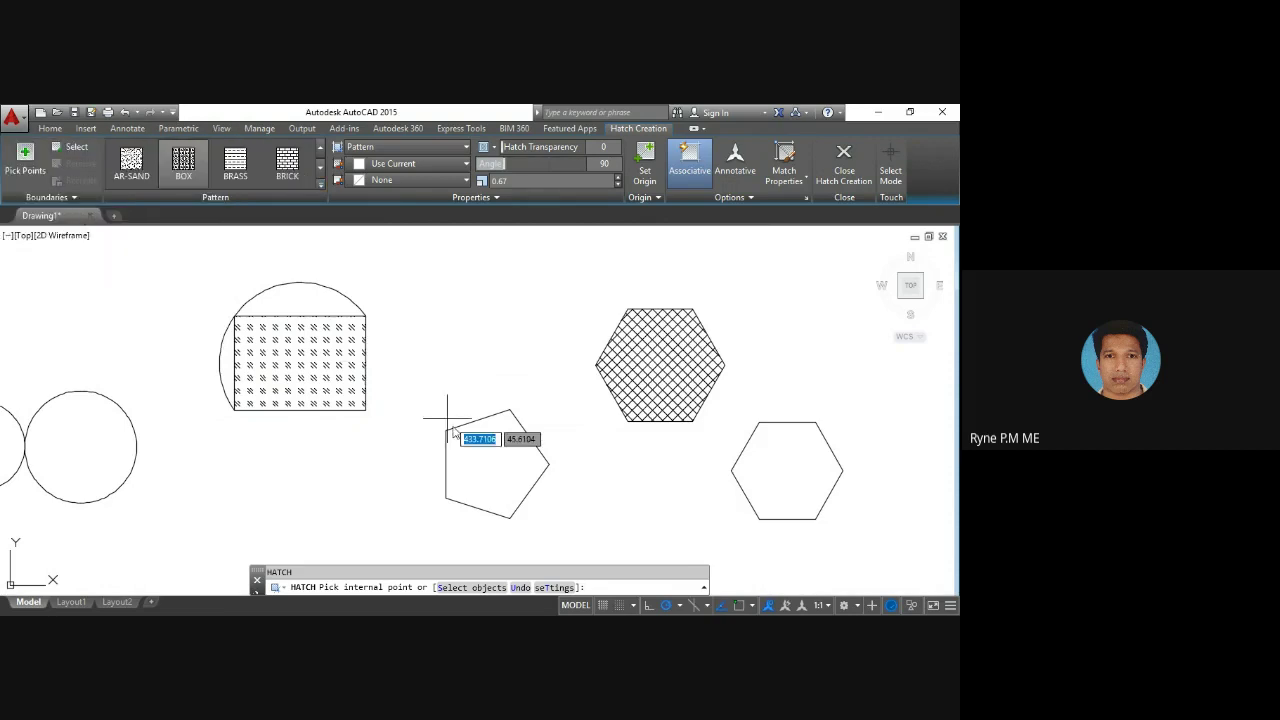
click(481, 467)
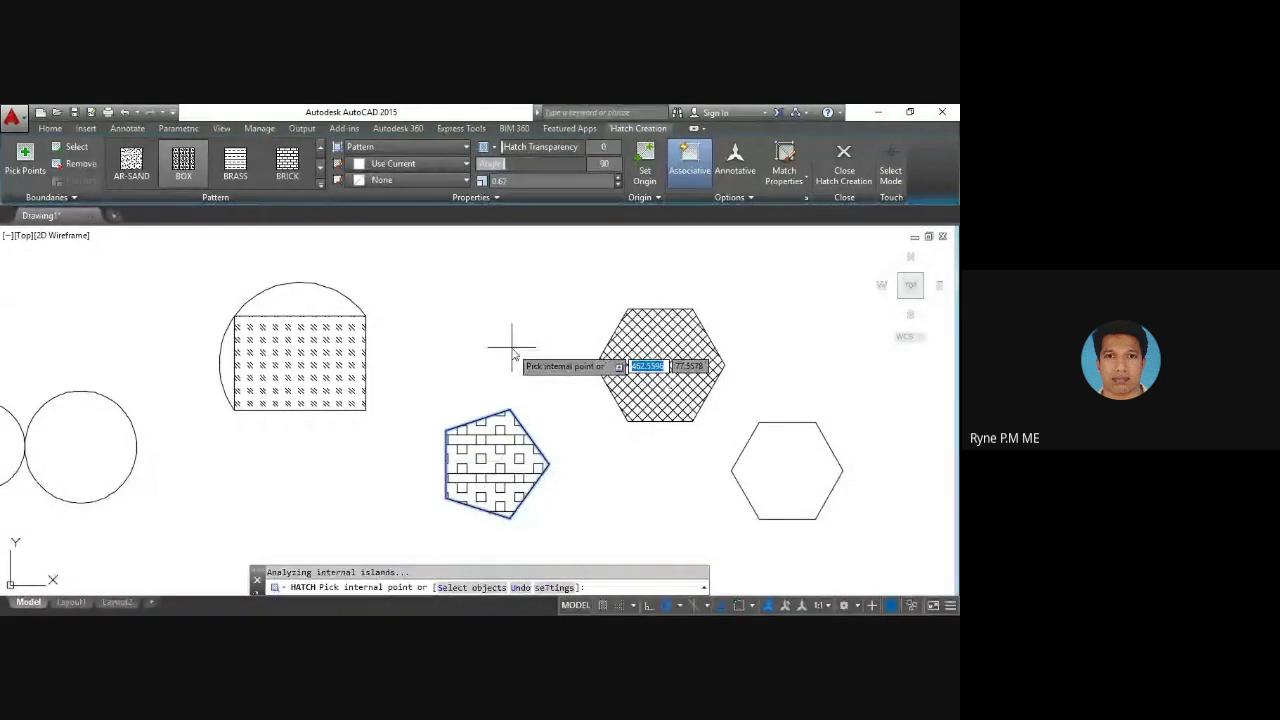
key(Return)
key(Return)
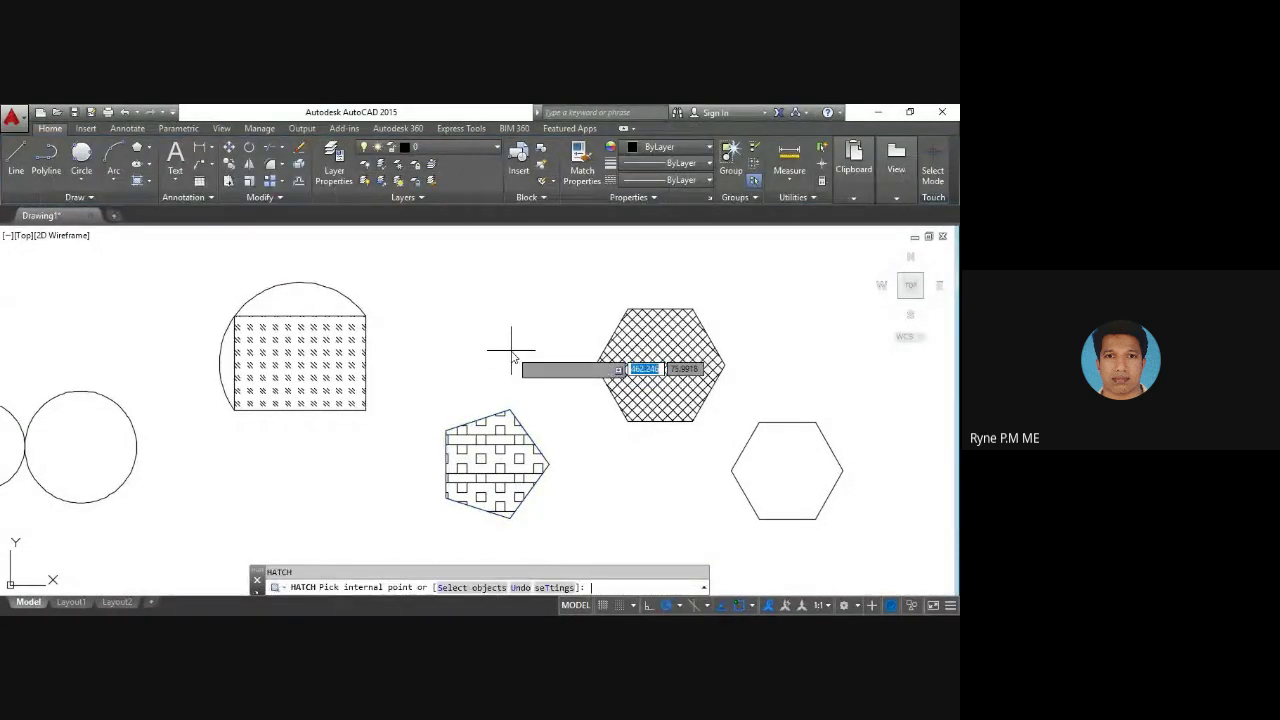
key(Escape)
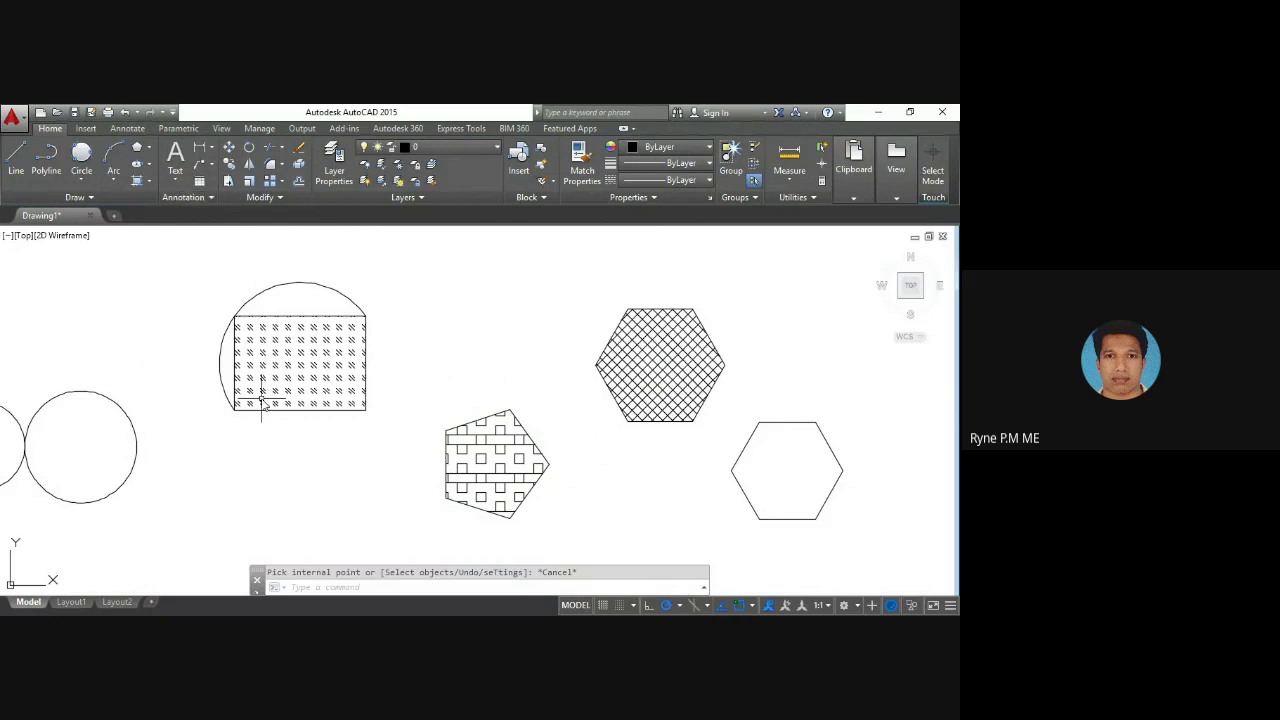
Step: Hatch the empty lower hexagon with the ANSI31 pattern and finish the hatch
click(148, 181)
click(126, 201)
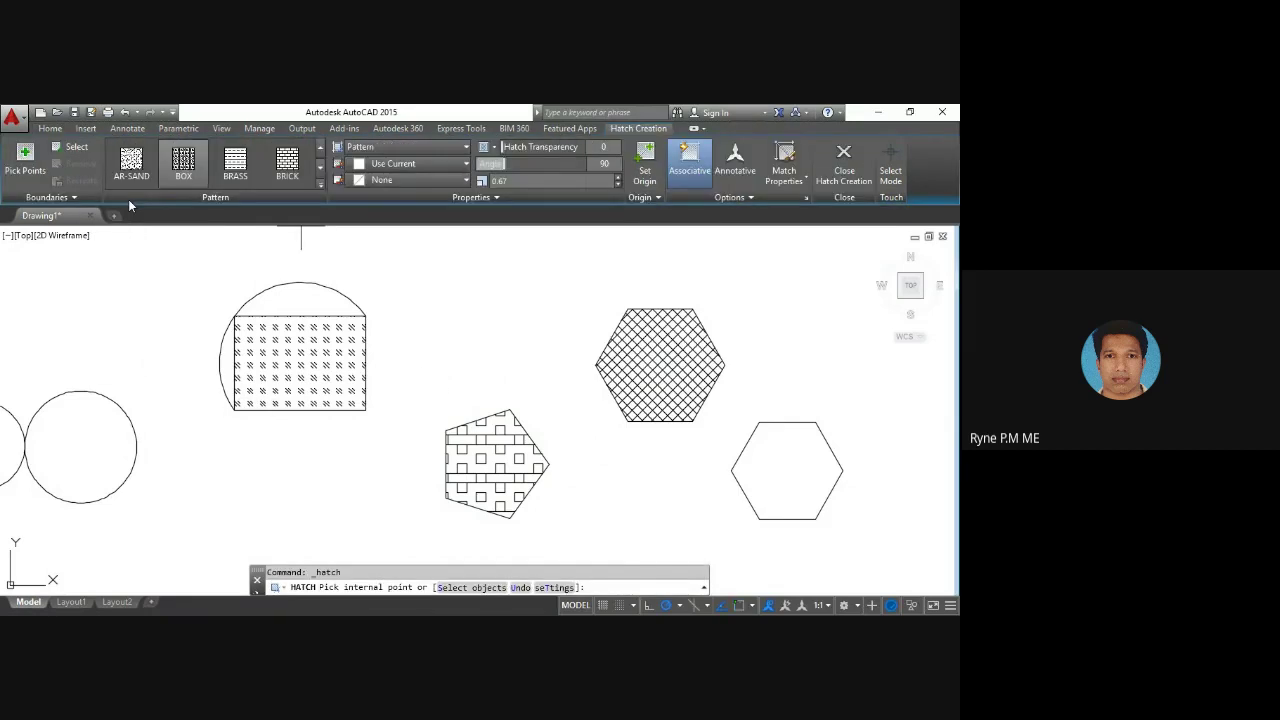
click(321, 147)
click(321, 147)
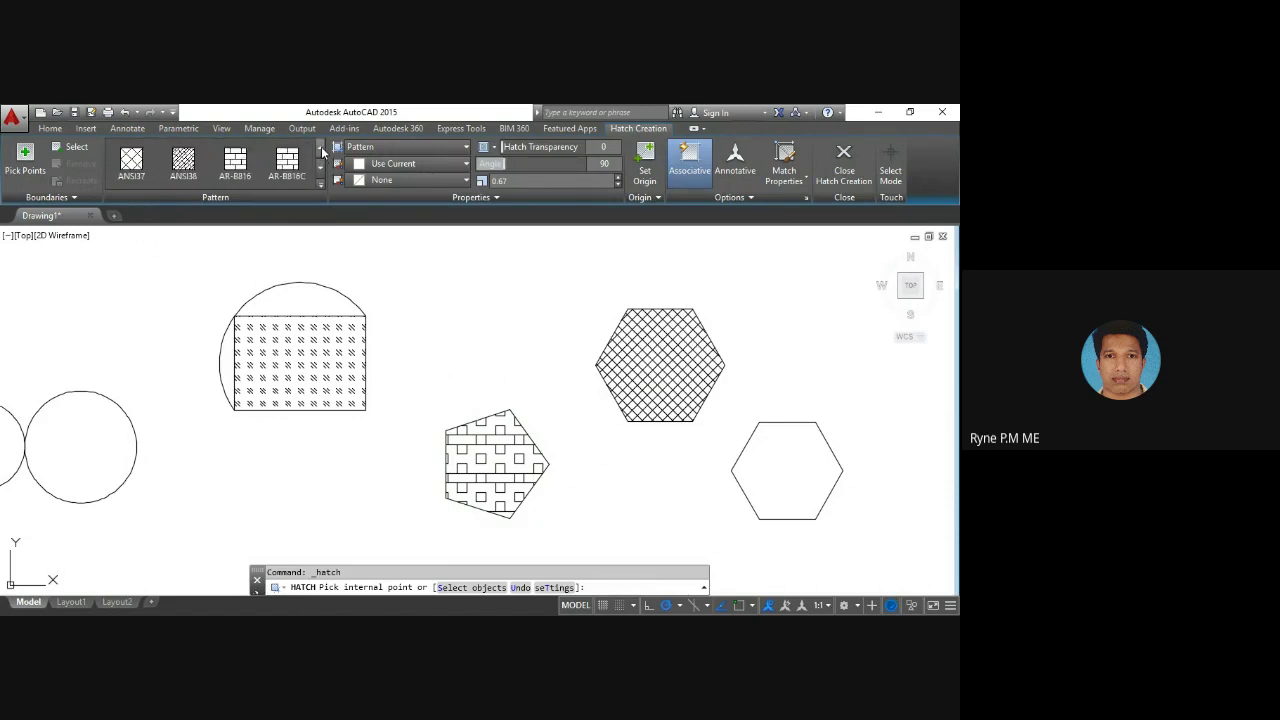
click(321, 147)
click(235, 160)
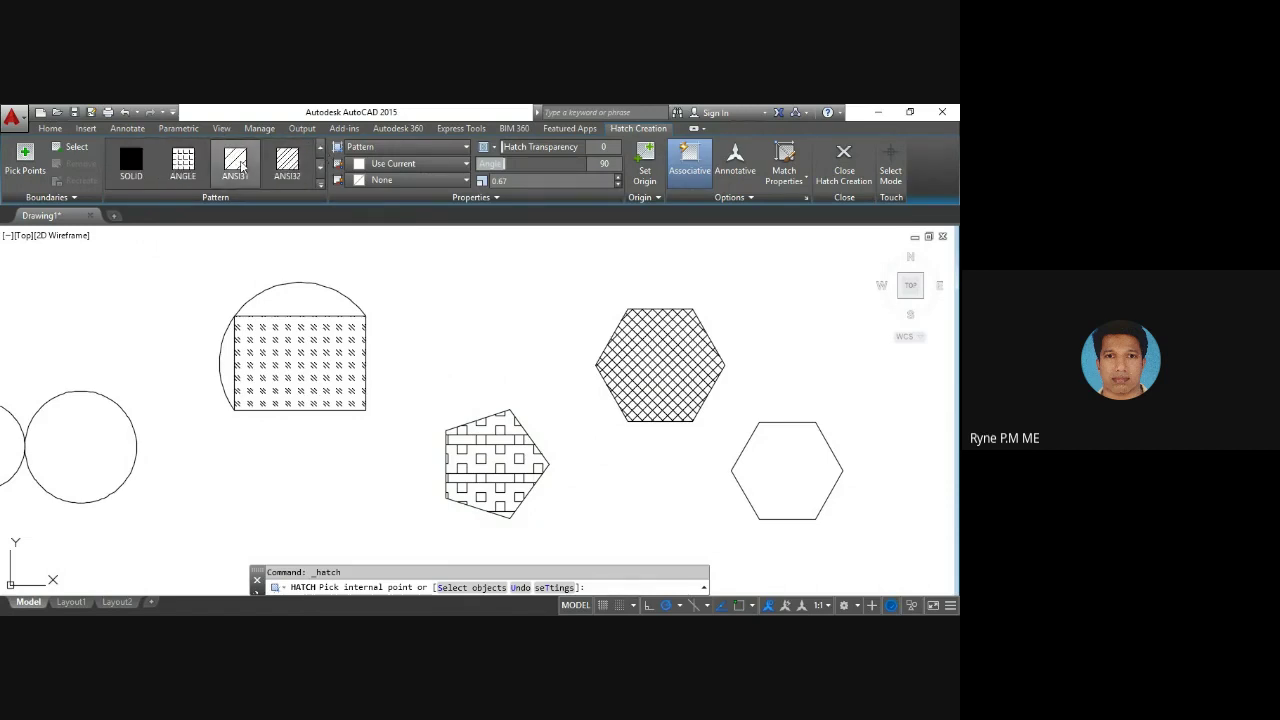
click(789, 469)
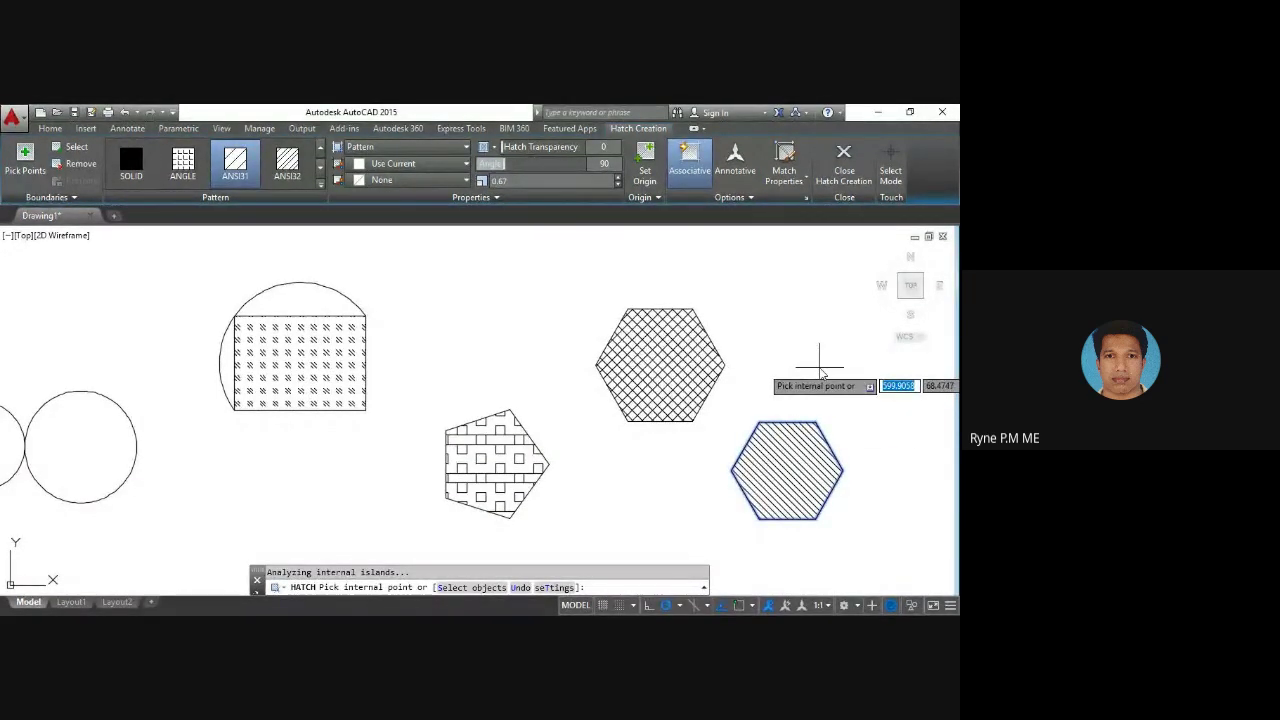
key(Return)
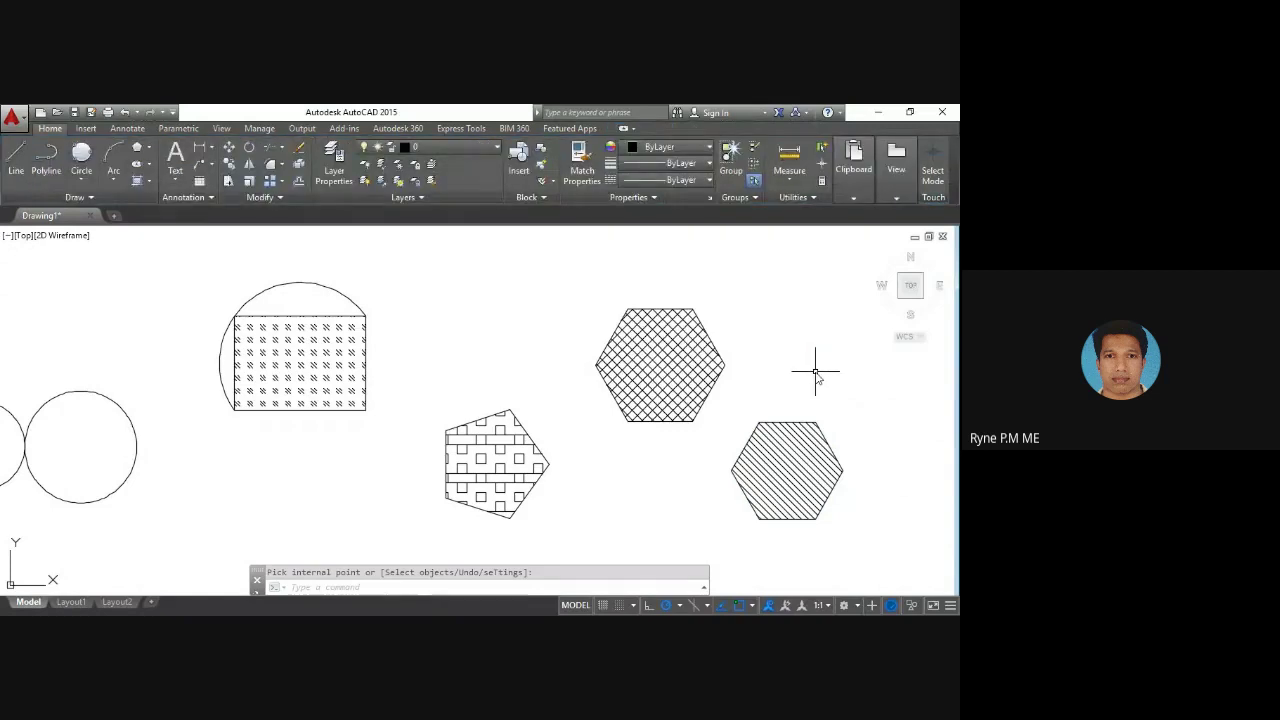